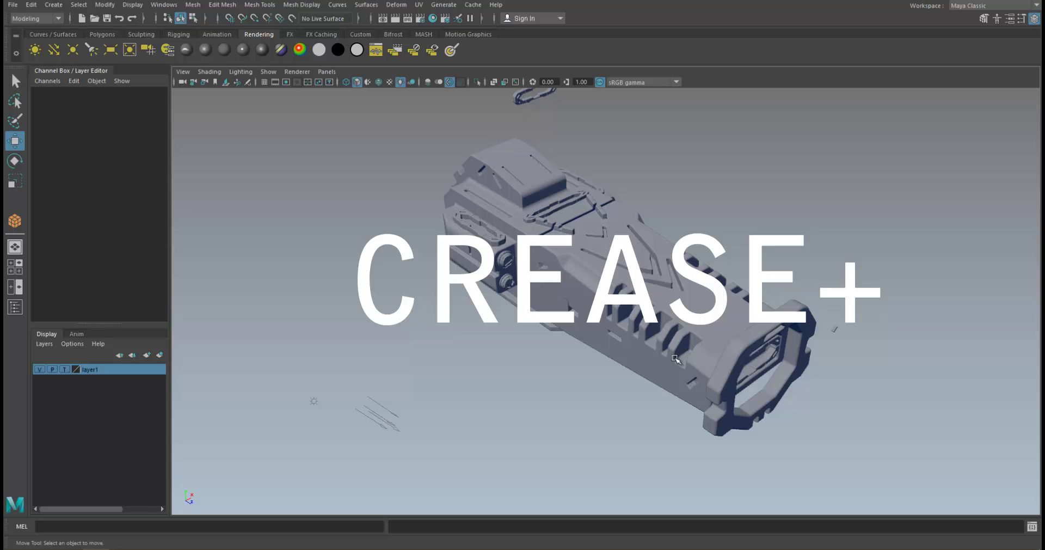
Open the Crease+ tool window and place it beside the weapon model
alt+drag(674, 359, 683, 187)
key(alt+c)
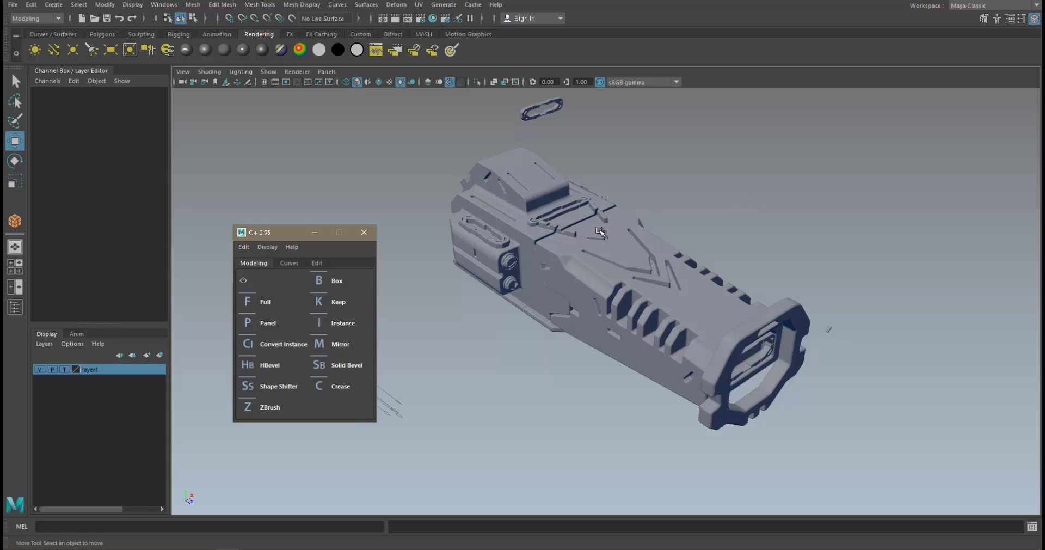
alt+drag(587, 236, 422, 244)
mouse_move(271, 239)
mouse_down()
mouse_move(396, 180)
mouse_move(444, 133)
mouse_move(400, 130)
mouse_move(347, 151)
mouse_move(269, 240)
mouse_up()
Draw a large polygon cube in the empty space in front of the weapon model
alt+drag(550, 250, 543, 298)
shift+right_drag(540, 285, 540, 317)
shift+drag(566, 306, 668, 308)
scroll(675, 382, up, 2)
Duplicate the cube, scale the copy to 1.346 in X and 0.691 in Y, and offset it to Z 12.658
key(ctrl+d)
key(r)
key(w)
alt+right_drag(610, 323, 634, 364)
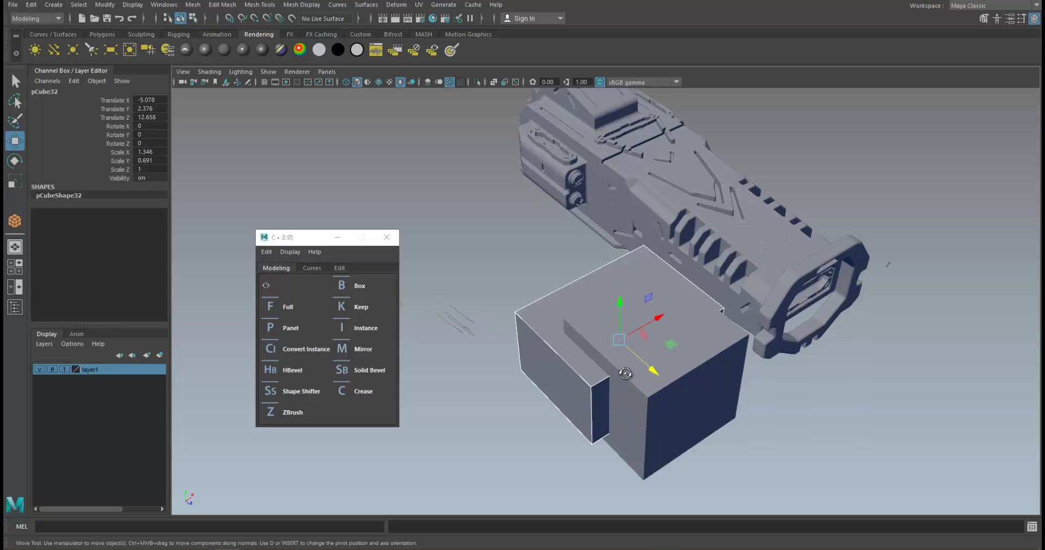
Try the Box boolean to subtract the flatter copy from the large cube
alt+drag(634, 364, 648, 353)
click(684, 341)
shift+click(620, 315)
alt+right_drag(621, 315, 677, 327)
alt+drag(678, 328, 569, 328)
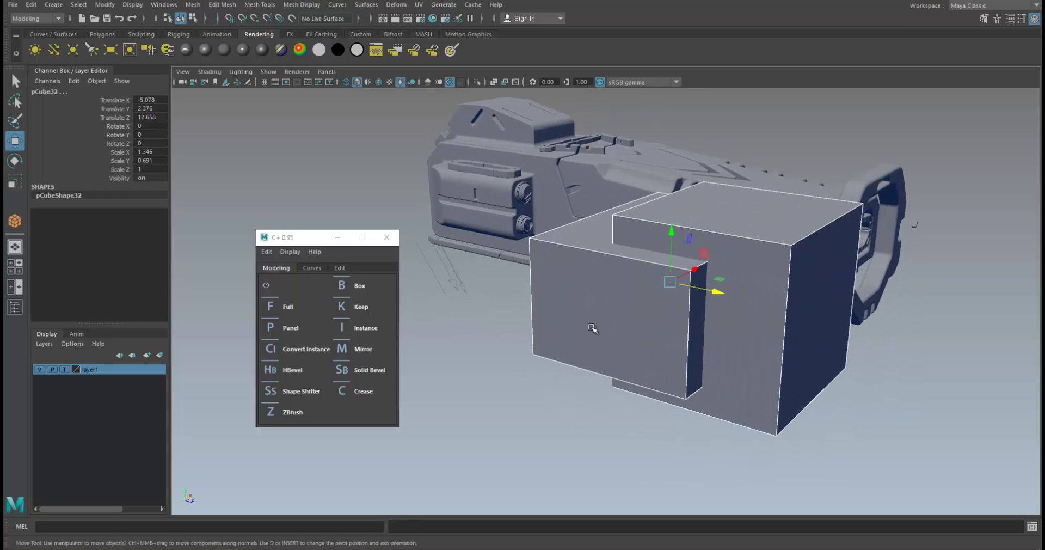
click(360, 288)
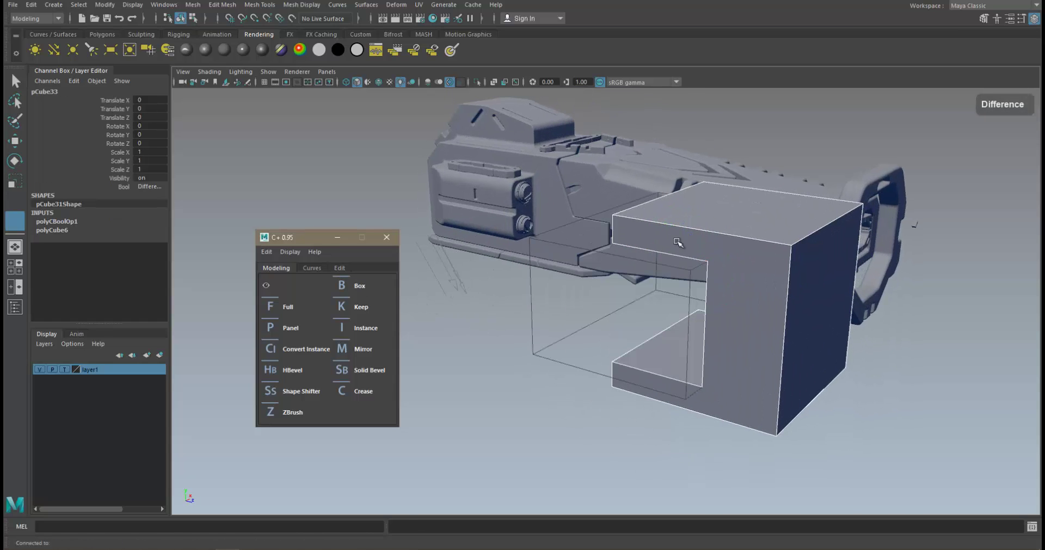
alt+drag(668, 247, 631, 268)
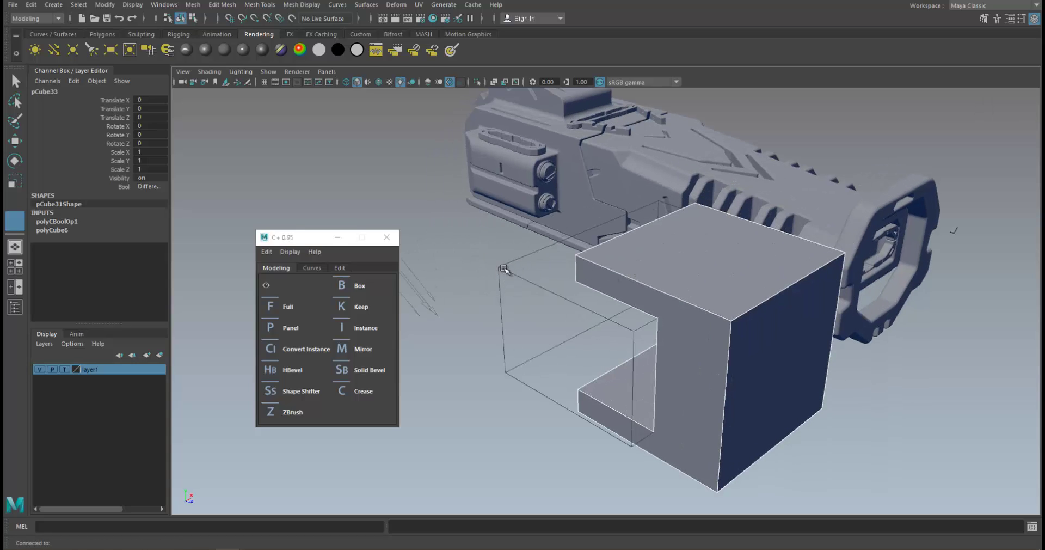
alt+drag(503, 269, 562, 299)
key(ctrl+z)
scroll(624, 315, down, 2)
key(w)
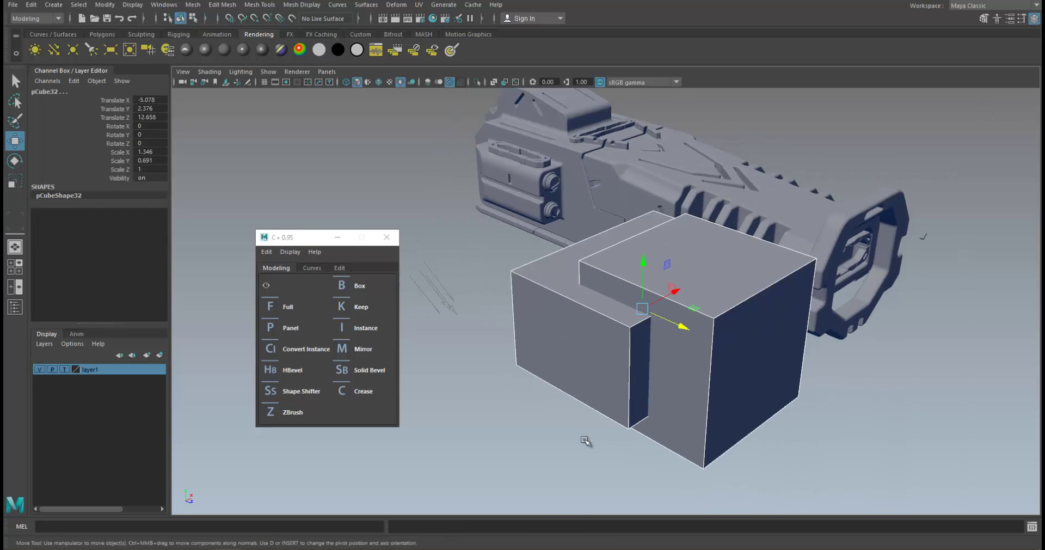
Draw a cylinder of about 1 unit radius, scale it to 1.764 in Y, and place it at the large cube's upper corner
click(583, 448)
shift+right_click(544, 390)
shift+right_drag(476, 382, 475, 385)
drag(789, 460, 821, 472)
drag(821, 472, 771, 251)
key(r)
key(w)
key(r)
key(w)
drag(811, 309, 806, 308)
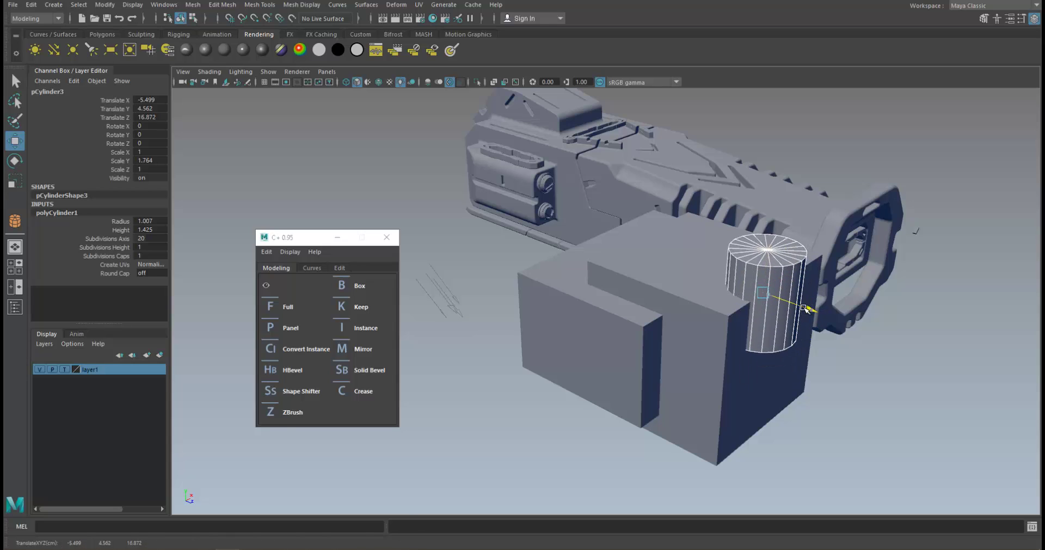
Subtract the cylinder from the large cube with the Box boolean
shift+click(676, 310)
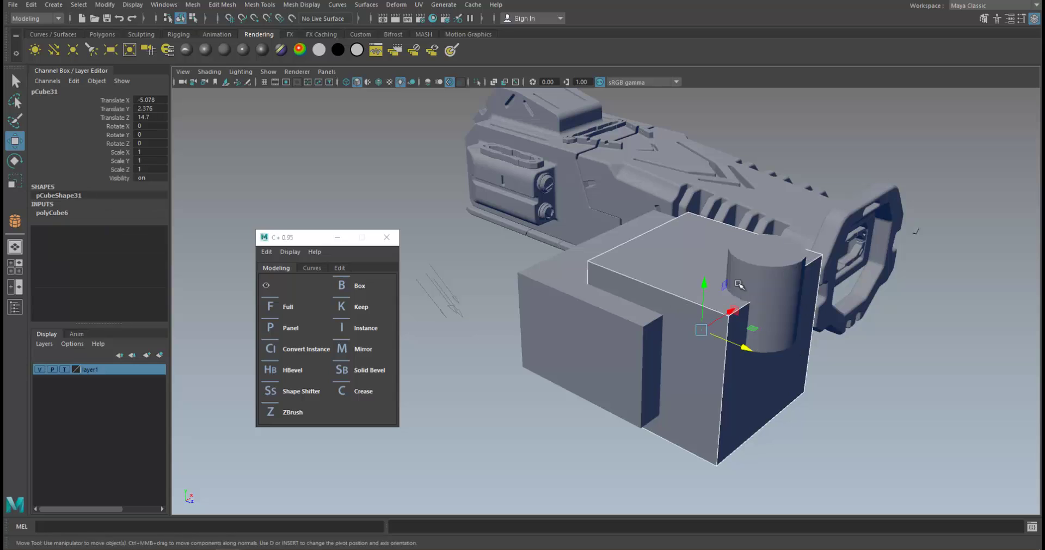
click(359, 284)
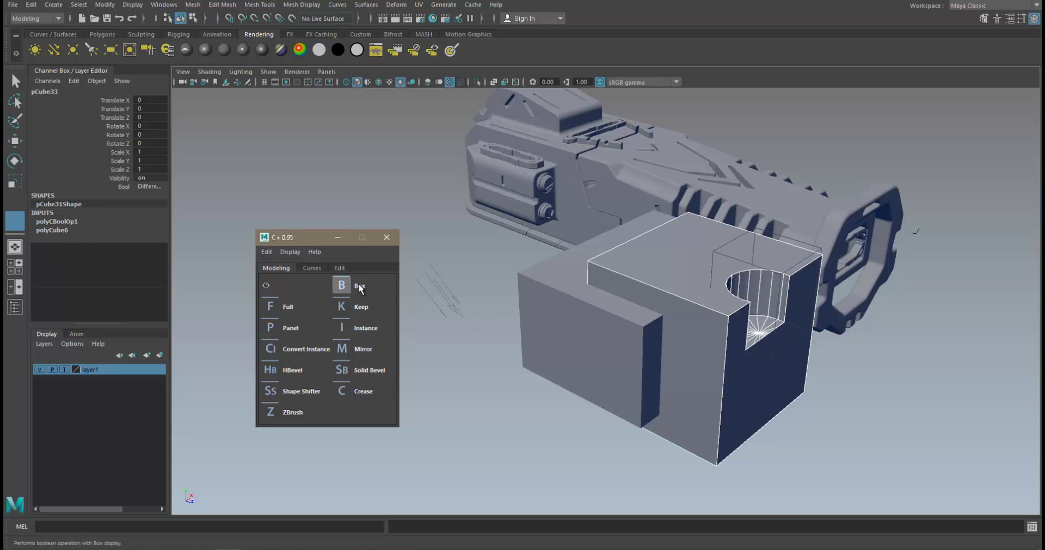
click(358, 284)
click(359, 284)
Cycle the cylinder's boolean type through Intersection and Union and back to Difference
key(b)
key(b)
key(b)
key(b)
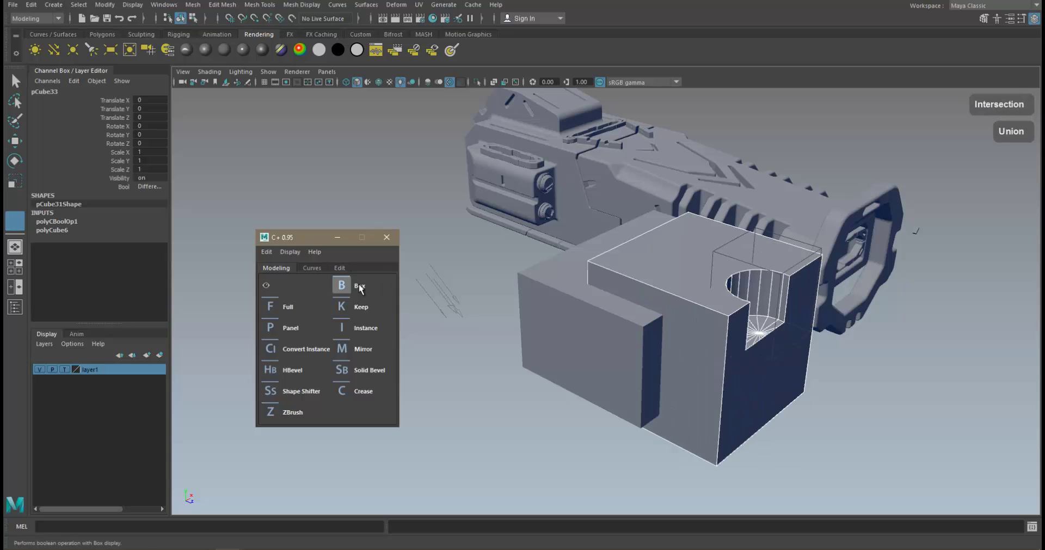
key(b)
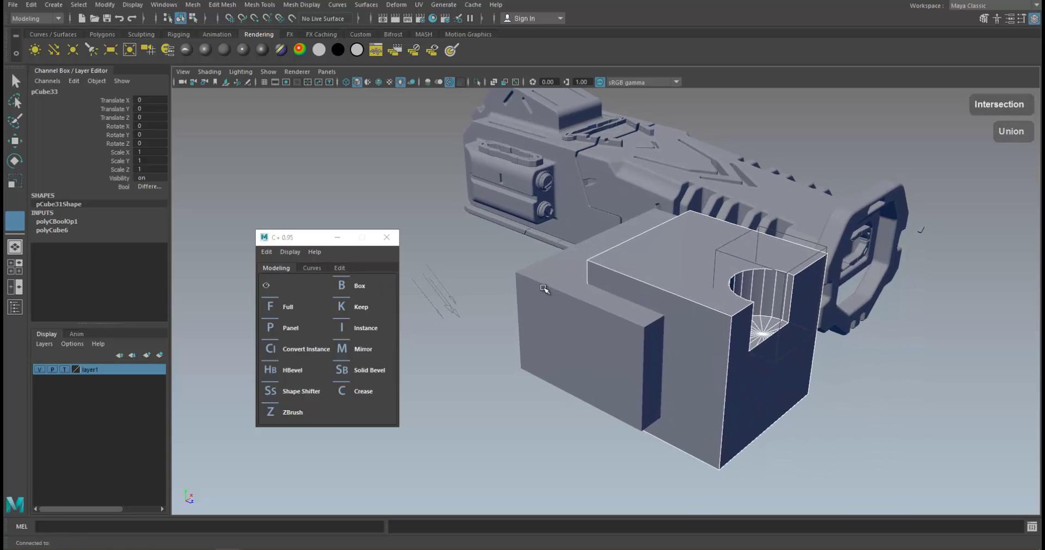
key(b)
key(b)
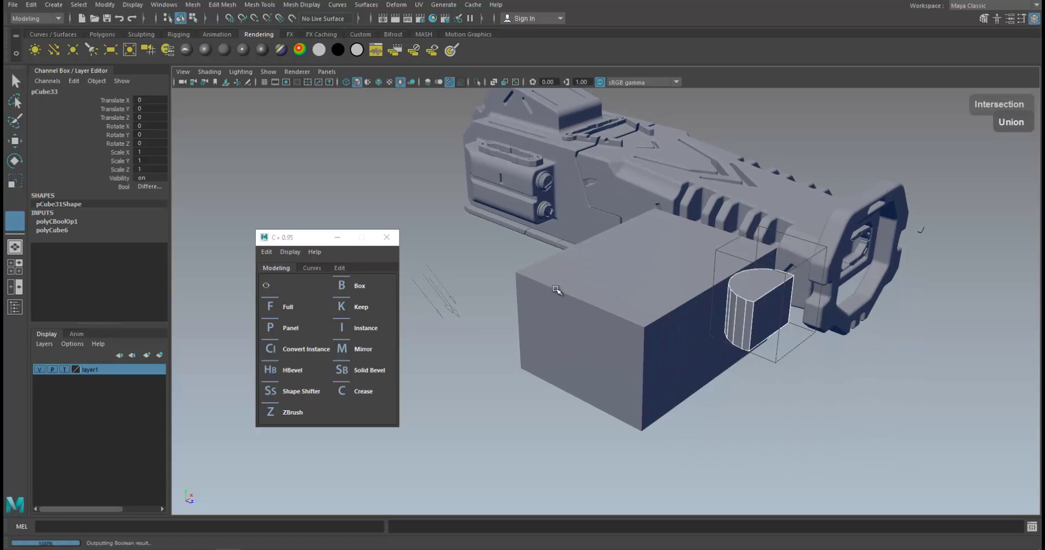
click(146, 185)
click(152, 198)
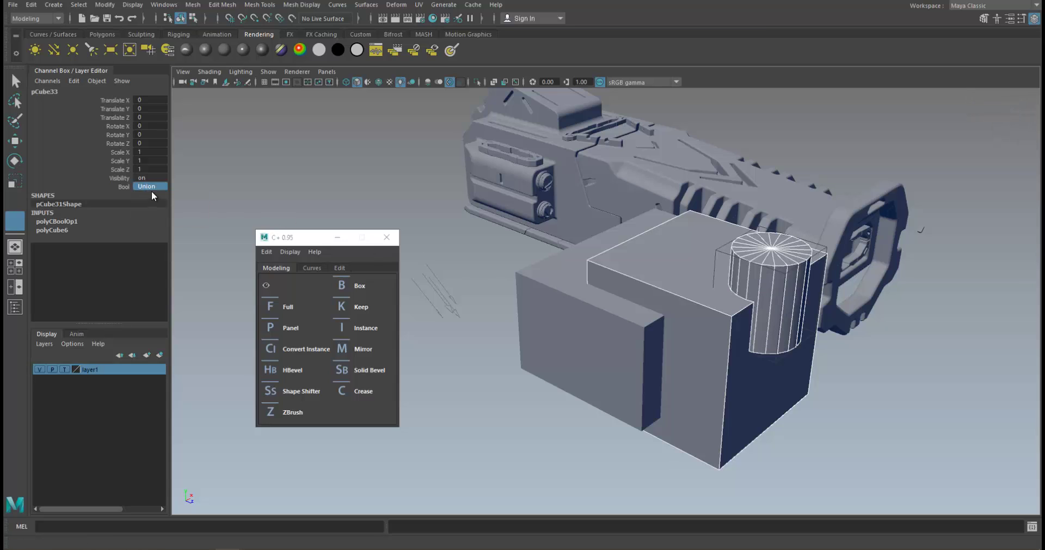
click(163, 207)
Move the cylinder cutter by its bounding box to shift the round cut in the cube
mouse_move(613, 277)
alt+mouse_down()
mouse_move(593, 278)
mouse_move(585, 291)
mouse_move(601, 298)
mouse_move(611, 272)
mouse_move(630, 280)
mouse_move(588, 286)
mouse_move(544, 241)
mouse_move(610, 288)
alt+mouse_up()
key(w)
click(580, 217)
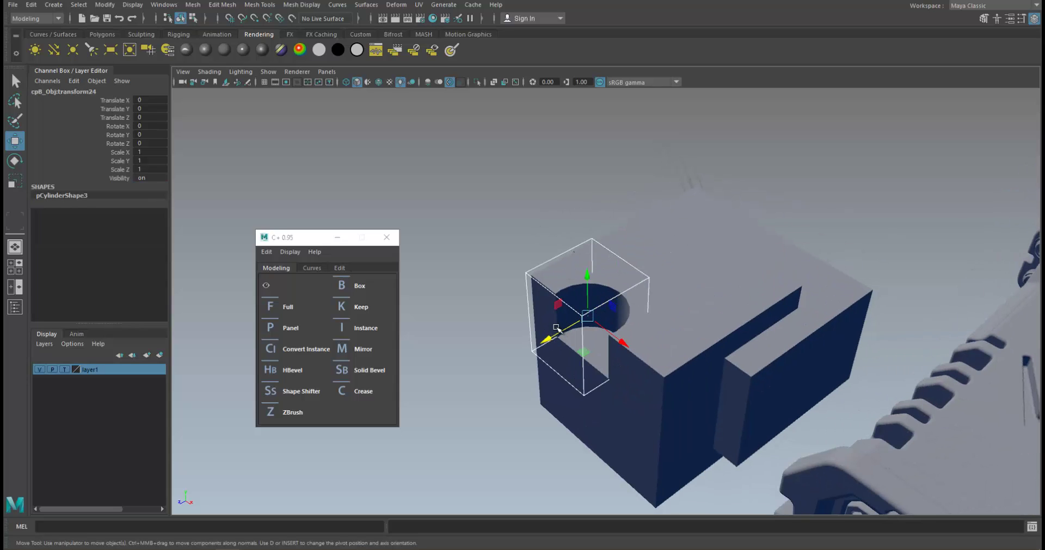
drag(556, 328, 555, 332)
click(709, 301)
alt+drag(709, 301, 506, 279)
drag(541, 342, 544, 343)
click(729, 282)
Subtract the flatter box from the large cube with the Full boolean
alt+drag(730, 282, 737, 305)
alt+middle_drag(737, 305, 667, 355)
scroll(667, 354, up, 3)
click(519, 263)
click(630, 232)
shift+click(578, 266)
alt+drag(600, 265, 614, 246)
alt+drag(587, 291, 560, 344)
click(270, 306)
Try reshaping the slot by moving an upper corner vertex of the box cutter
alt+drag(538, 294, 569, 261)
click(511, 253)
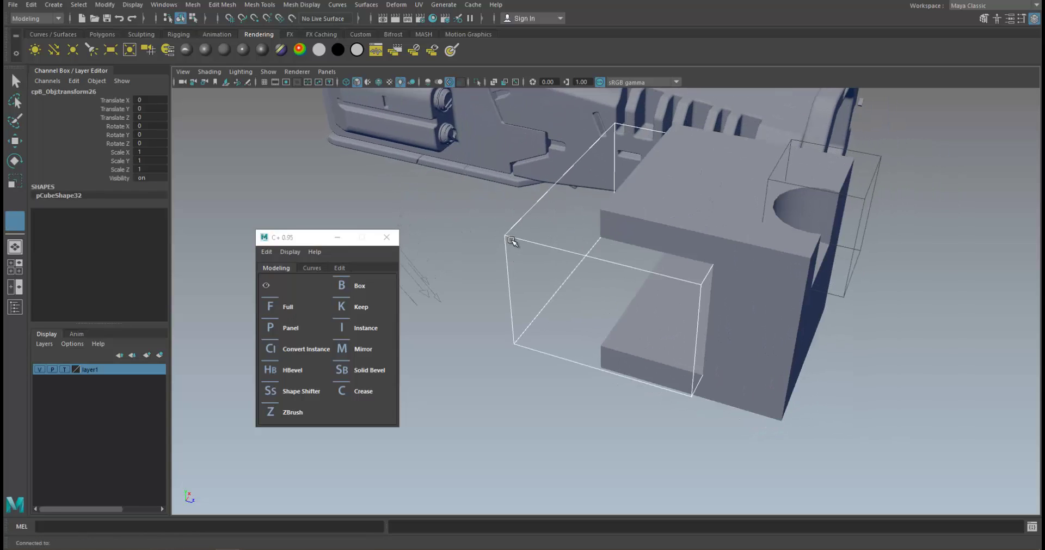
right_drag(466, 237, 467, 237)
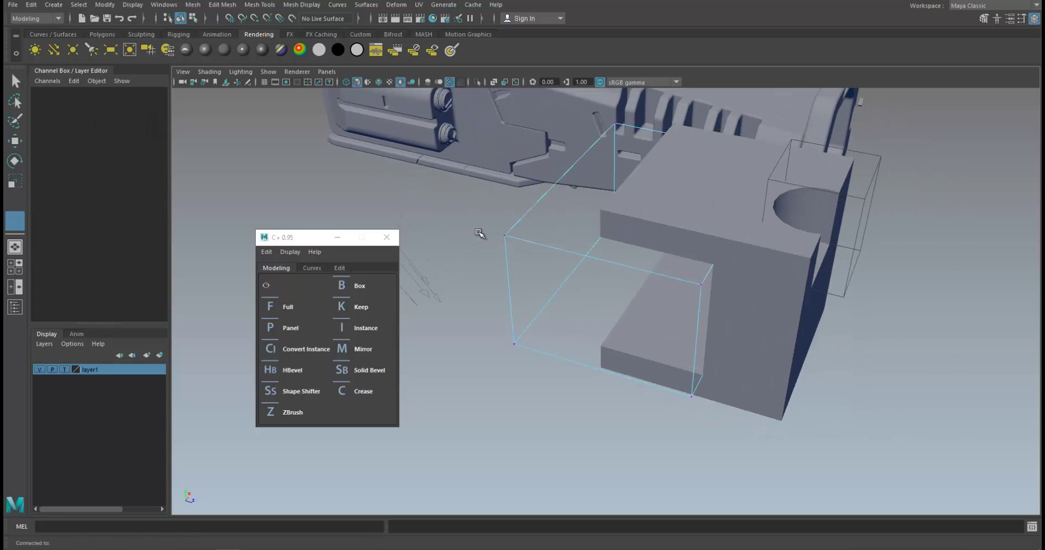
click(505, 235)
key(w)
drag(504, 204, 509, 258)
key(ctrl+z)
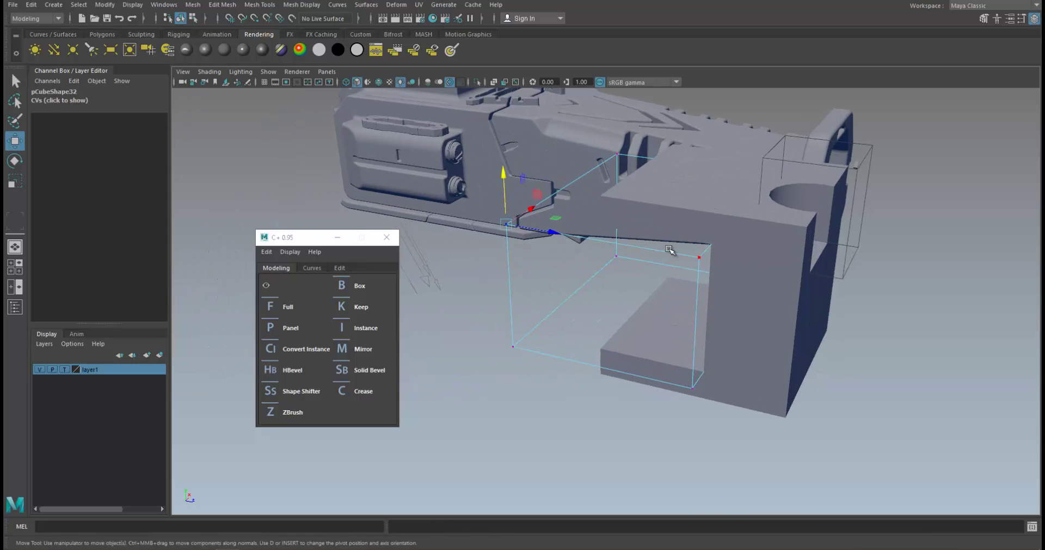
Bevel the upper and lower inner edges of the box cutter inside the cube
key(F10)
click(706, 248)
alt+drag(709, 277, 779, 247)
alt+right_drag(762, 249, 769, 274)
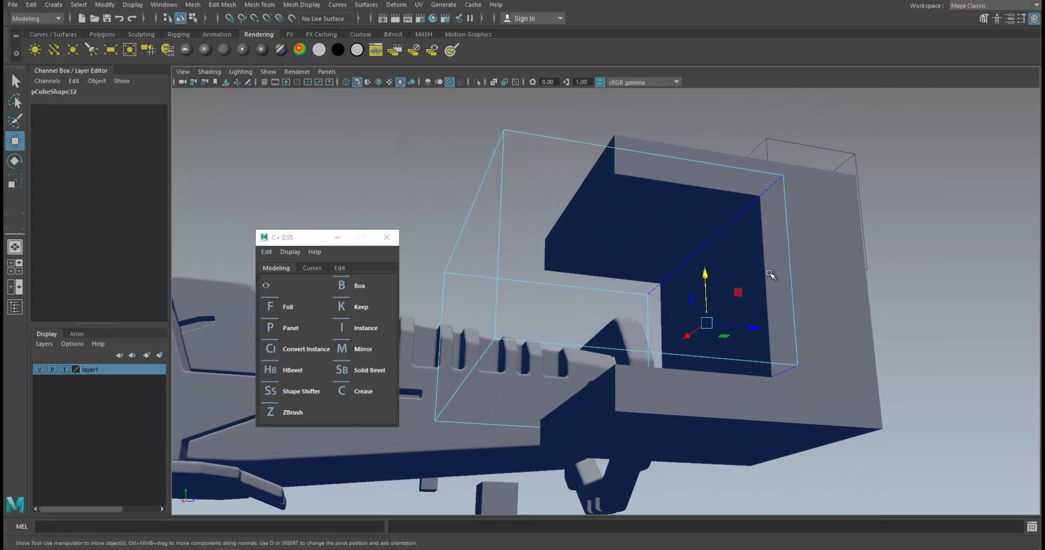
click(708, 250)
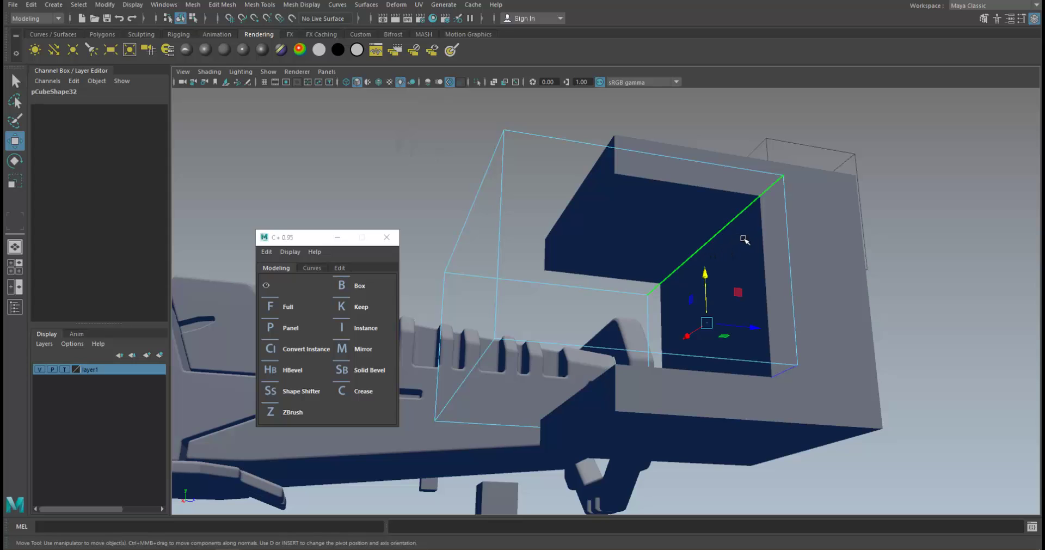
alt+drag(748, 239, 736, 273)
alt+right_drag(737, 272, 746, 256)
alt+drag(746, 257, 761, 254)
key(ctrl+b)
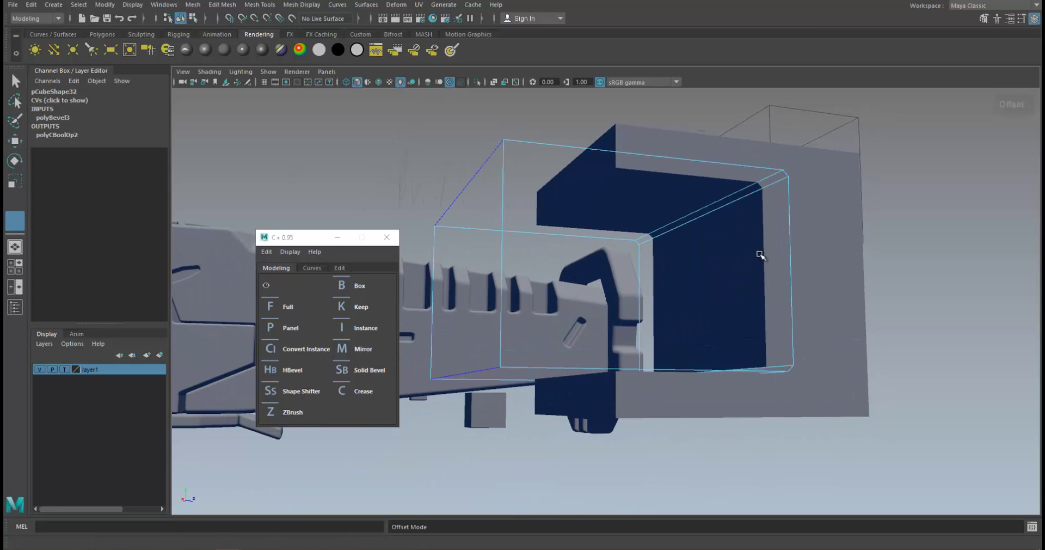
Widen the bevel offset and add segments so the slot's inner corners become round
middle_drag(760, 255, 756, 229)
alt+drag(802, 236, 792, 205)
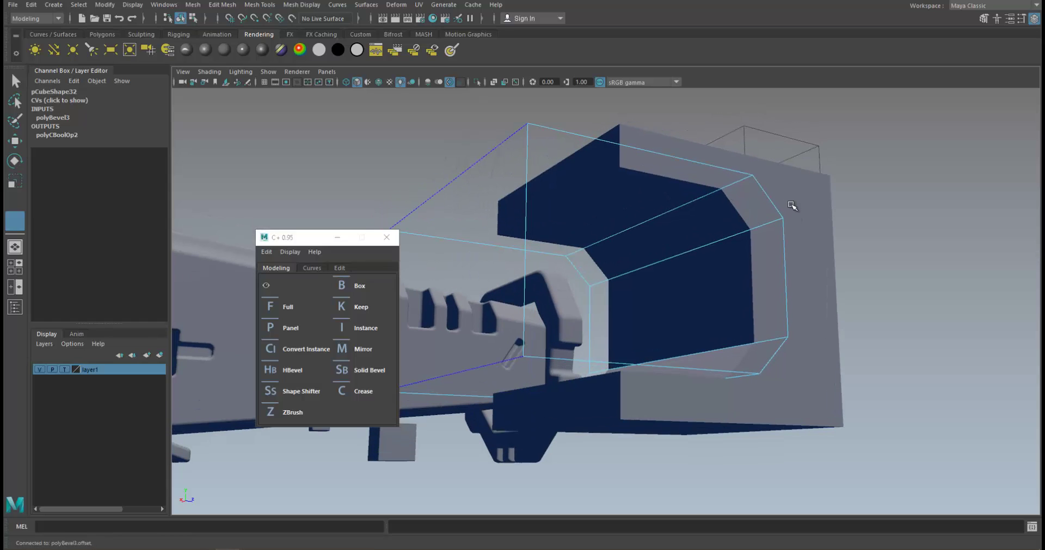
middle_drag(746, 241, 777, 243)
alt+drag(771, 244, 743, 265)
middle_drag(744, 265, 755, 265)
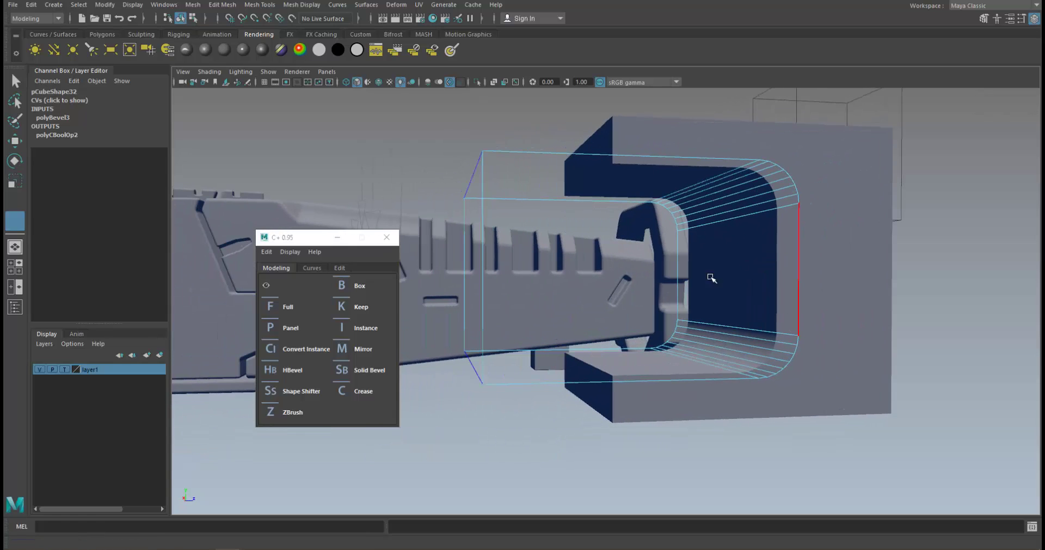
Rotate the rounded box cutter so the slot's inner wall is slanted
alt+drag(690, 283, 803, 433)
key(w)
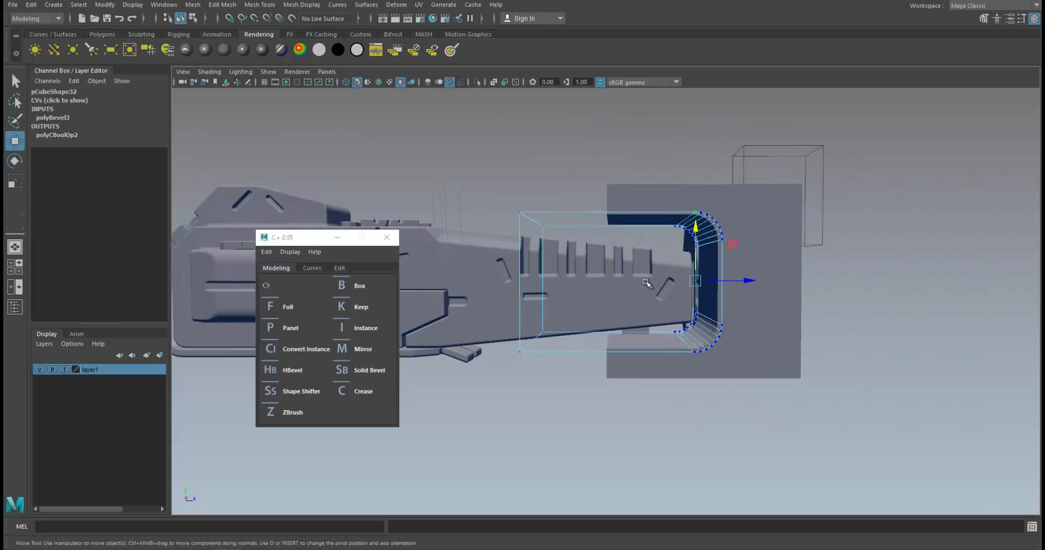
drag(710, 281, 599, 272)
key(F8)
scroll(589, 225, down, 1)
key(ctrl+z)
key(r)
key(e)
drag(578, 235, 642, 234)
key(w)
click(917, 230)
Lower the bottom front edge of the cube's upper arm, narrowing the slot opening
alt+drag(806, 245, 604, 158)
click(738, 231)
click(626, 182)
alt+drag(624, 229, 619, 225)
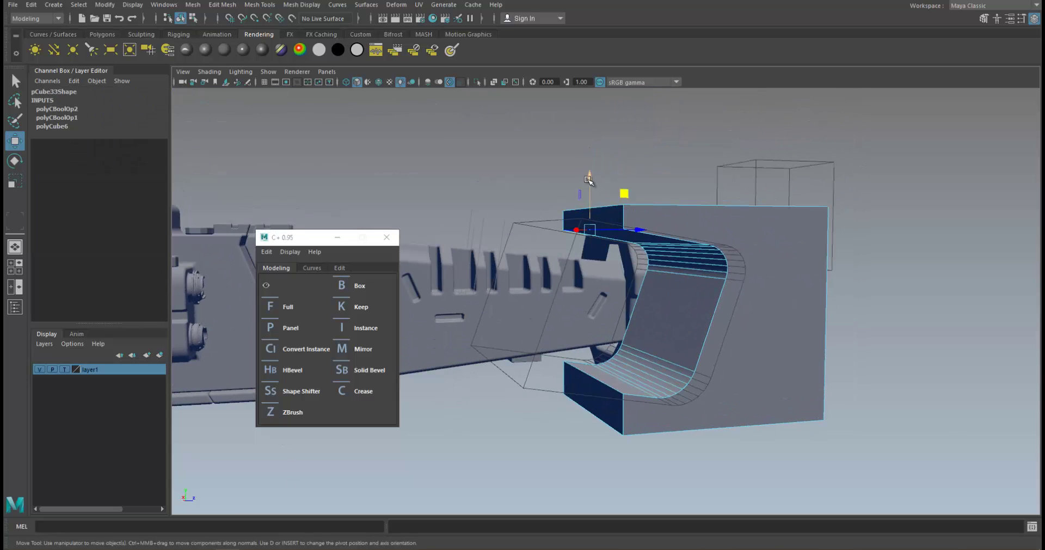
drag(589, 179, 706, 250)
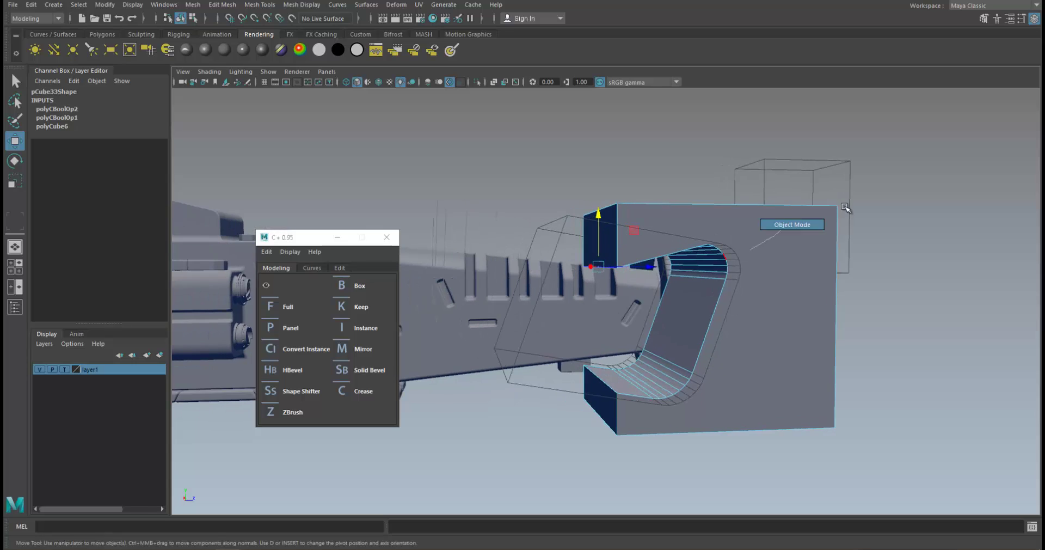
click(874, 217)
Draw a flat box, scale it to 1.899 in Z, and position it through the cube's vertical corner below the round cut
alt+drag(782, 302, 814, 379)
shift+right_click(793, 362)
shift+right_drag(794, 376, 793, 392)
drag(730, 407, 724, 330)
alt+drag(724, 329, 716, 464)
key(r)
key(w)
drag(681, 382, 690, 321)
scroll(690, 381, up, 2)
scroll(688, 319, up, 2)
Subtract the flat box from the large cube with the Keep boolean
click(681, 304)
shift+click(638, 373)
alt+drag(658, 356, 642, 328)
alt+middle_drag(613, 285, 632, 278)
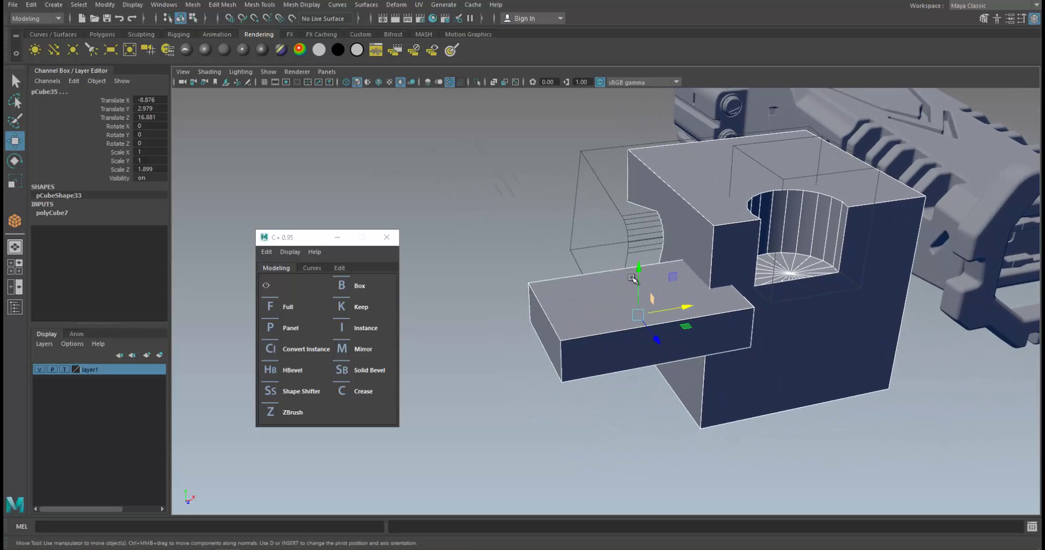
alt+right_drag(633, 286, 656, 287)
click(341, 305)
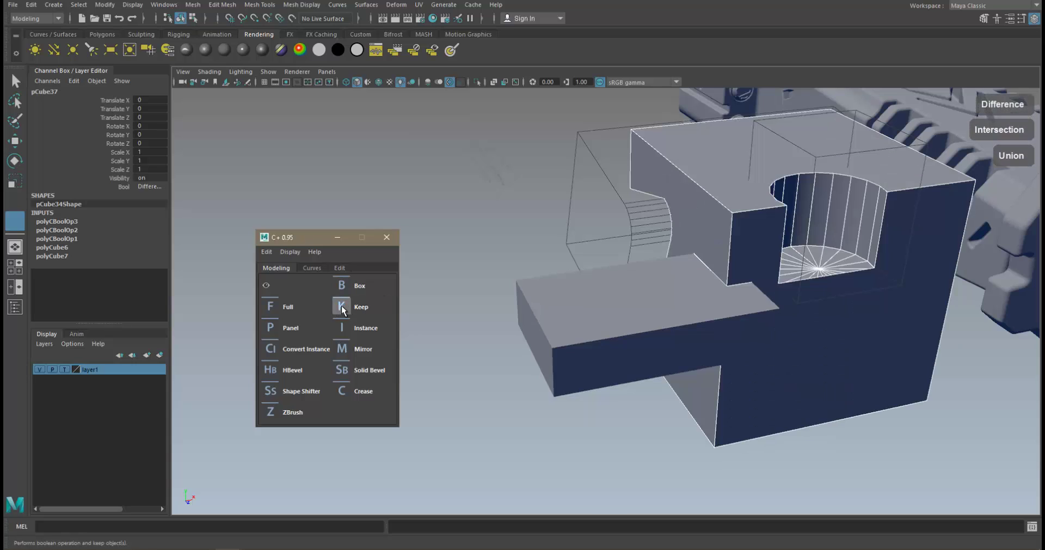
Pull the kept box out of the cube to inspect the notch, and undo the move
scroll(579, 287, up, 3)
click(618, 330)
key(w)
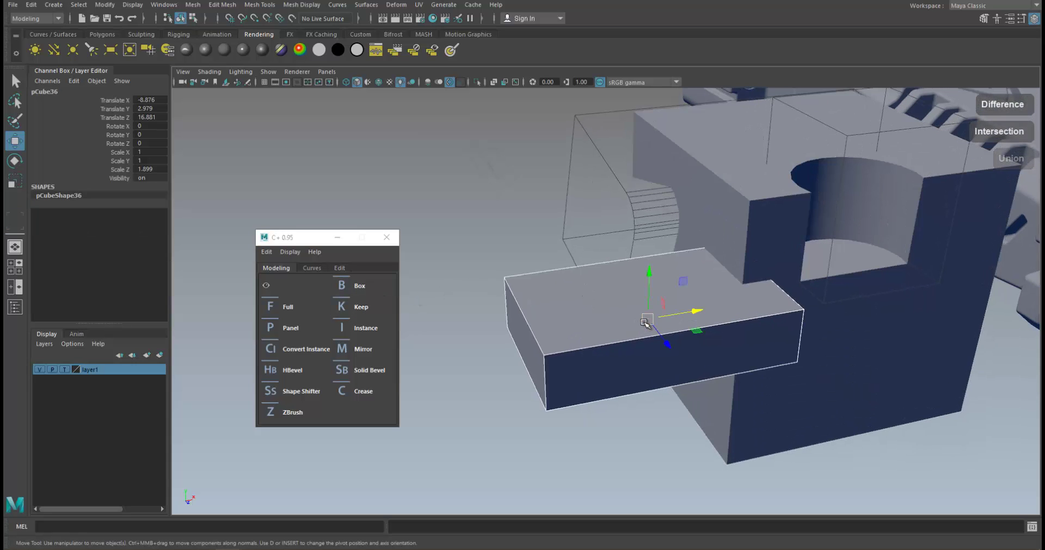
drag(645, 322, 515, 327)
key(ctrl+z)
Duplicate the flat box, move the copy lower, and cut a second notch in the cube with the Keep boolean
key(ctrl+d)
drag(653, 280, 663, 339)
alt+drag(664, 337, 487, 322)
click(347, 307)
Move the two kept boxes clear of the cube so both notches are exposed
key(w)
click(630, 292)
drag(617, 252, 617, 329)
click(615, 264)
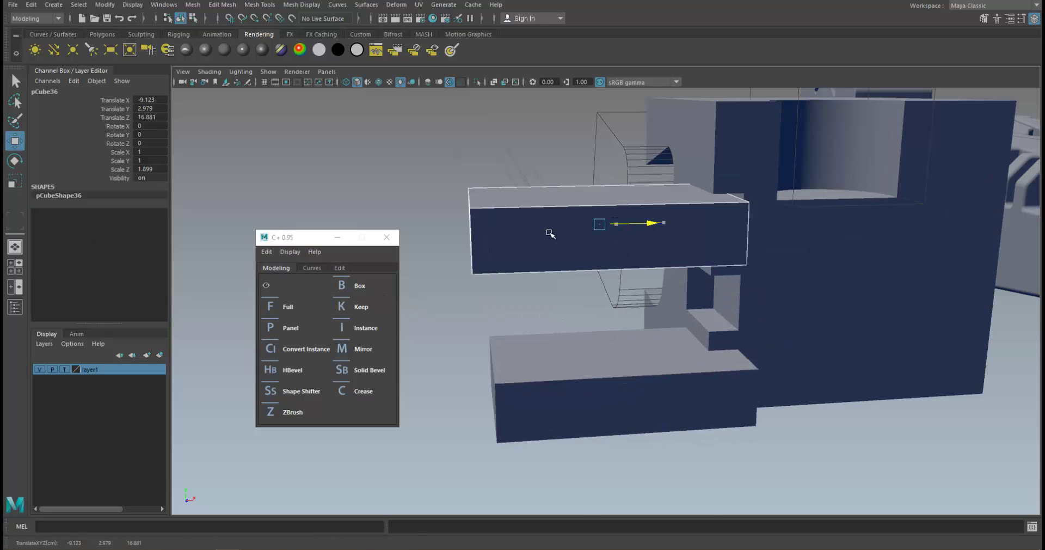
drag(548, 233, 523, 234)
scroll(685, 287, down, 2)
mouse_move(685, 287)
alt+mouse_down()
mouse_move(646, 322)
mouse_move(666, 299)
mouse_move(700, 292)
alt+mouse_up()
alt+drag(600, 332, 245, 313)
click(604, 366)
Draw a box about 0.75 × 0.78 × 2.74 beside the cube and scale it to 1.743 in X and 1.47 in Y
alt+right_drag(604, 365, 683, 355)
alt+drag(683, 354, 650, 395)
shift+right_drag(581, 347, 578, 376)
alt+right_drag(578, 376, 517, 370)
alt+drag(800, 380, 717, 388)
alt+middle_drag(710, 418, 691, 372)
drag(670, 404, 760, 404)
alt+middle_drag(761, 403, 665, 387)
alt+drag(665, 387, 691, 373)
drag(761, 333, 788, 325)
drag(737, 301, 738, 282)
key(w)
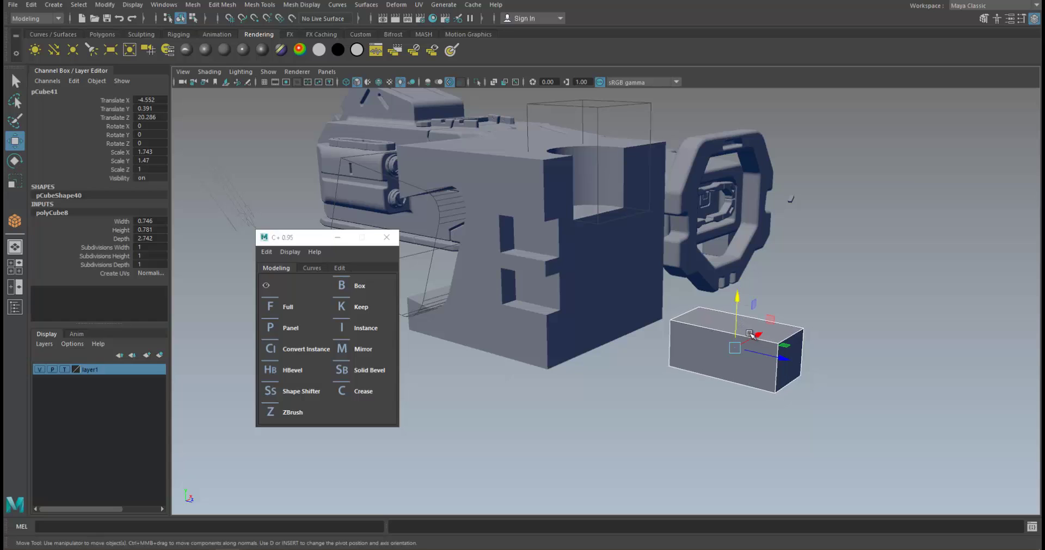
Scale the new box to 1.776 in Y and move it to Z 17.279 across the cube's lower edge
alt+drag(753, 331, 620, 304)
key(r)
key(w)
click(619, 306)
click(620, 305)
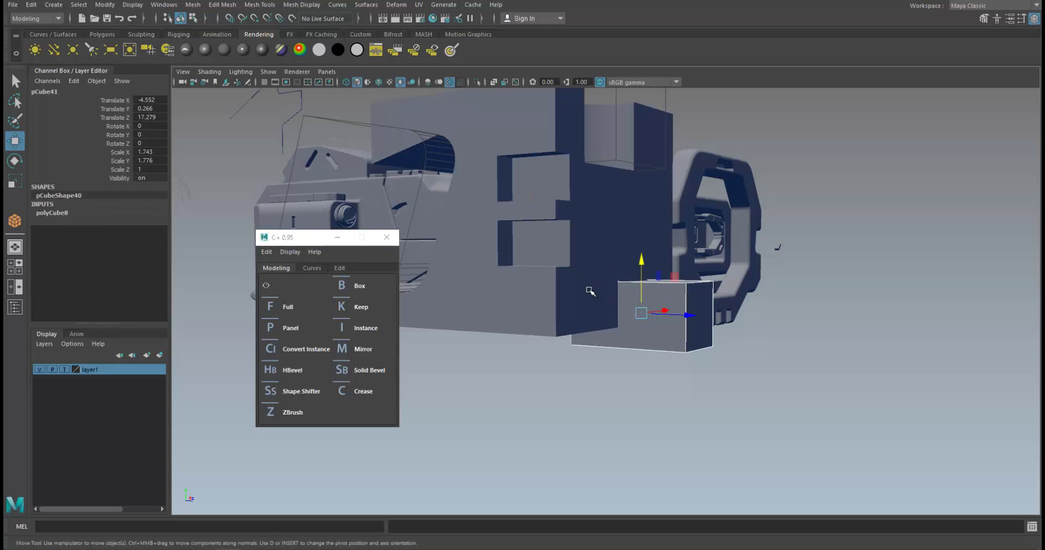
Split a panel off the cube where the box crosses its lower edge with the Panel tool; try moving it and undo
click(590, 291)
click(634, 309)
click(610, 287)
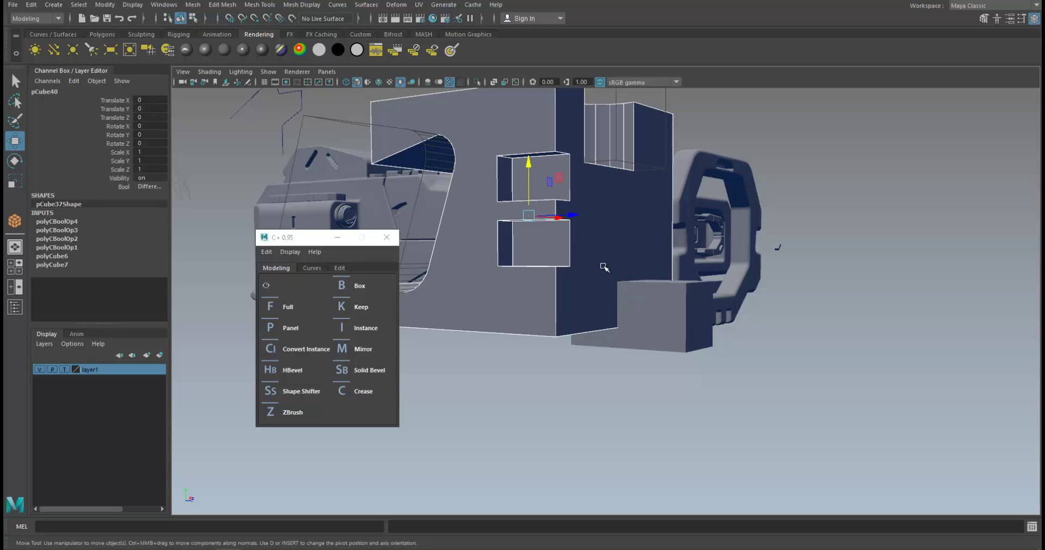
shift+click(646, 307)
alt+drag(595, 325, 525, 389)
alt+drag(705, 298, 613, 256)
click(289, 327)
drag(668, 231, 691, 334)
key(ctrl+z)
Bevel the fold edge of the new panel on the cube's lower edge and deselect the panel
scroll(686, 296, up, 1)
right_drag(681, 229, 685, 181)
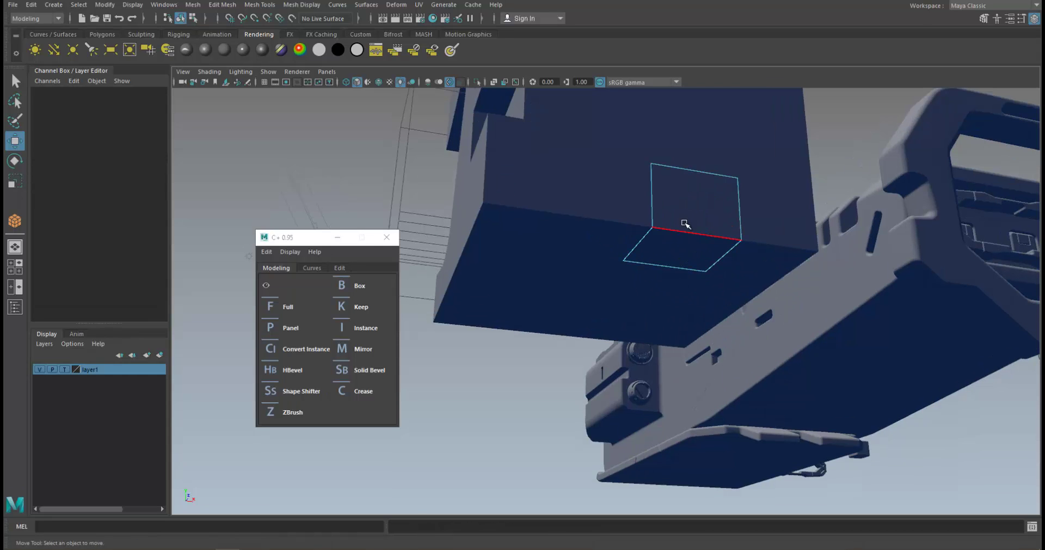
click(685, 231)
key(ctrl+b)
alt+drag(681, 262, 723, 279)
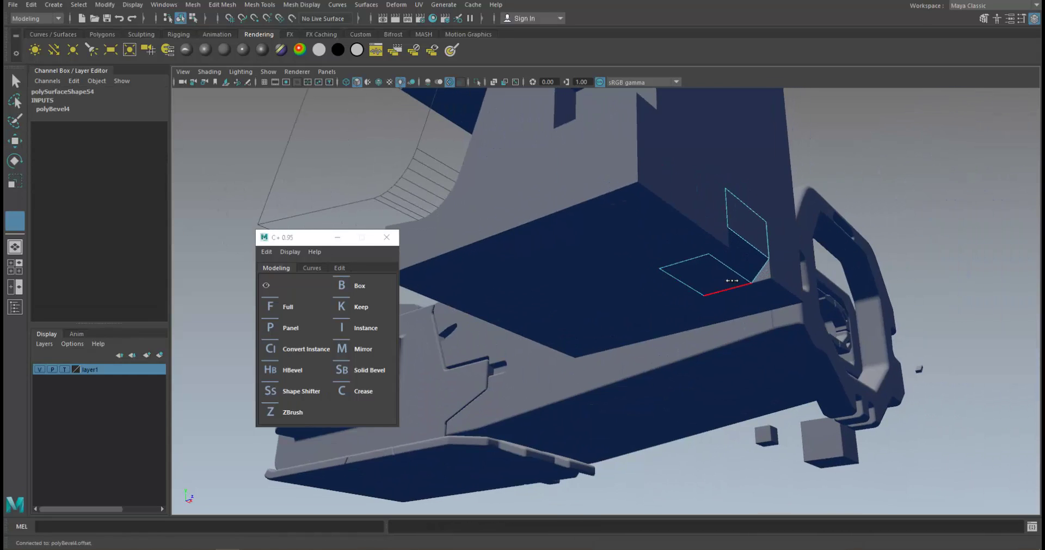
right_drag(723, 273, 783, 223)
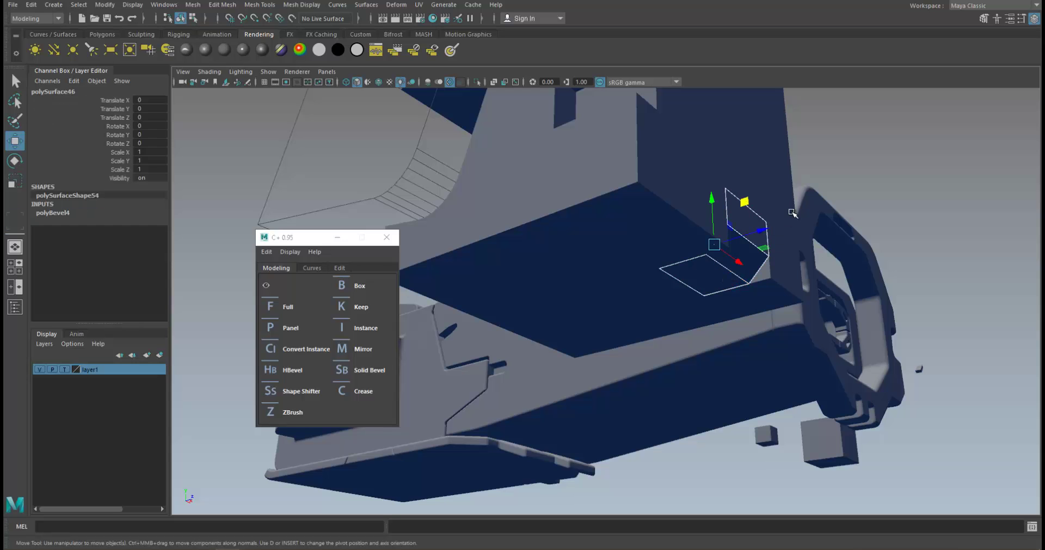
click(904, 175)
Add a connecting edge on the wall between the two side notches of the cube with Connect Components
alt+drag(893, 182, 675, 340)
scroll(653, 324, up, 5)
scroll(604, 288, down, 1)
scroll(581, 273, up, 2)
click(562, 263)
alt+middle_drag(562, 263, 610, 280)
scroll(610, 280, up, 2)
right_drag(609, 275, 602, 219)
click(610, 277)
drag(638, 267, 542, 269)
key(ctrl+z)
mouse_move(547, 234)
alt+mouse_down()
mouse_move(574, 215)
mouse_move(555, 233)
alt+mouse_up()
click(580, 209)
click(580, 210)
shift+right_drag(579, 232, 581, 296)
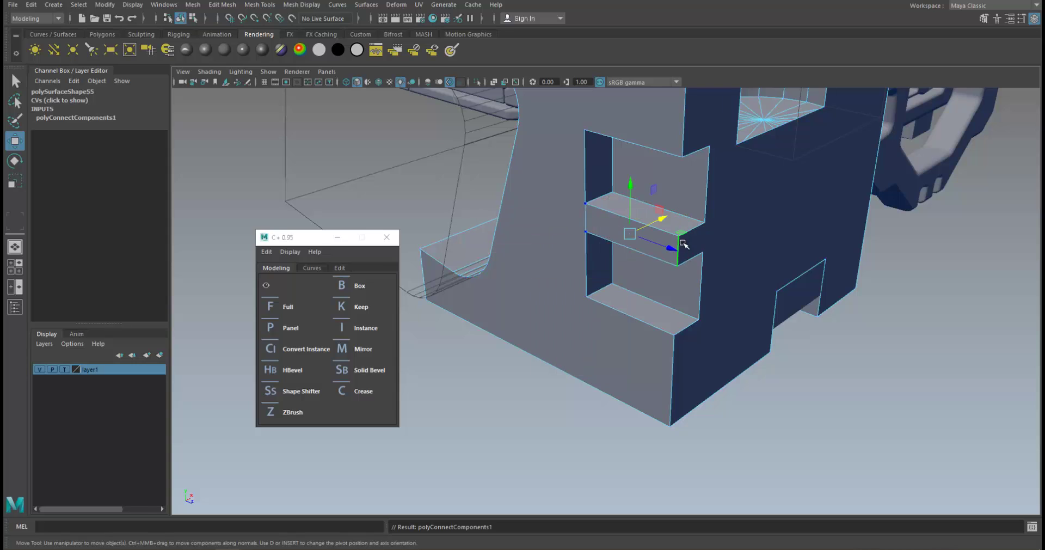
Reshape the wall between the two side notches by selecting and moving its outer edge and neighbouring components
click(682, 243)
drag(694, 240, 706, 236)
alt+drag(706, 236, 632, 292)
middle_drag(631, 292, 632, 292)
right_drag(593, 280, 569, 263)
click(572, 257)
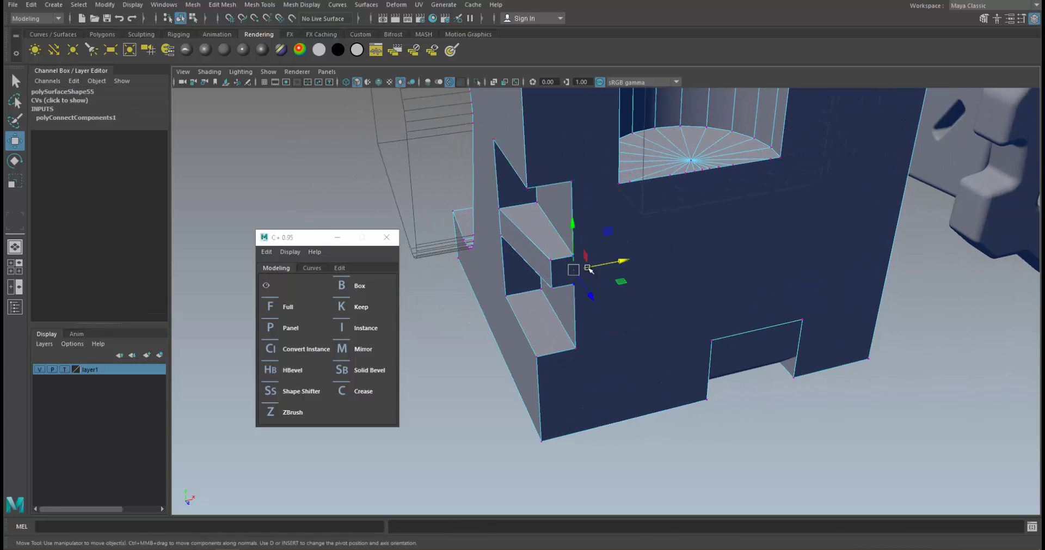
alt+drag(575, 278, 572, 235)
right_drag(571, 235, 572, 275)
click(556, 223)
shift+click(560, 141)
scroll(585, 183, down, 3)
alt+middle_drag(588, 197, 592, 255)
drag(619, 267, 595, 302)
Draw a box 1.253 × 1.003 × 2.761, place it beside the cube and scale it to 1.457 in X
shift+right_drag(488, 379, 641, 354)
mouse_move(761, 364)
alt+mouse_down()
mouse_move(741, 373)
mouse_move(807, 406)
mouse_move(825, 467)
alt+mouse_up()
drag(809, 418, 808, 393)
alt+drag(778, 385, 633, 391)
drag(564, 386, 688, 295)
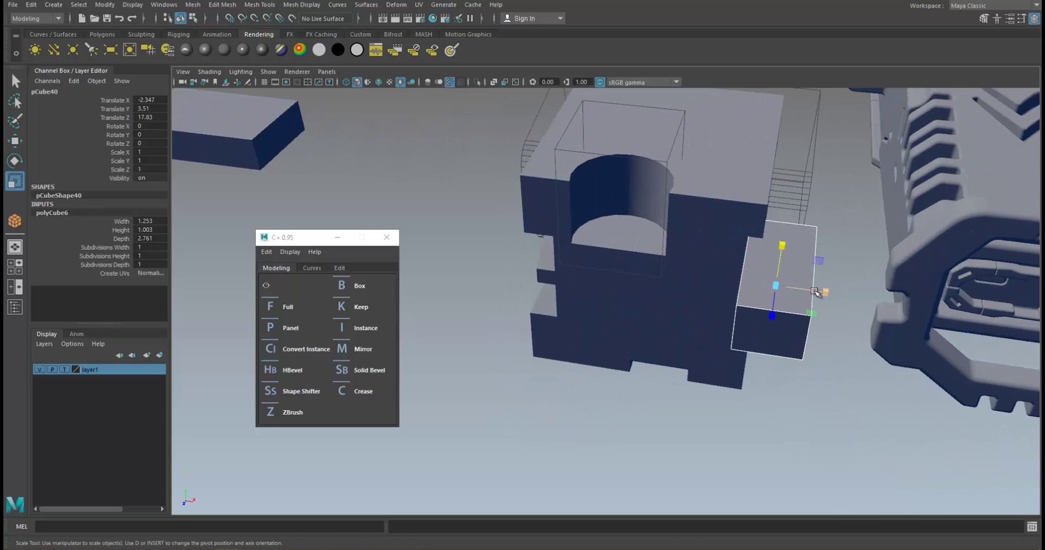
mouse_move(815, 292)
mouse_down()
mouse_move(845, 294)
mouse_move(810, 291)
mouse_up()
key(w)
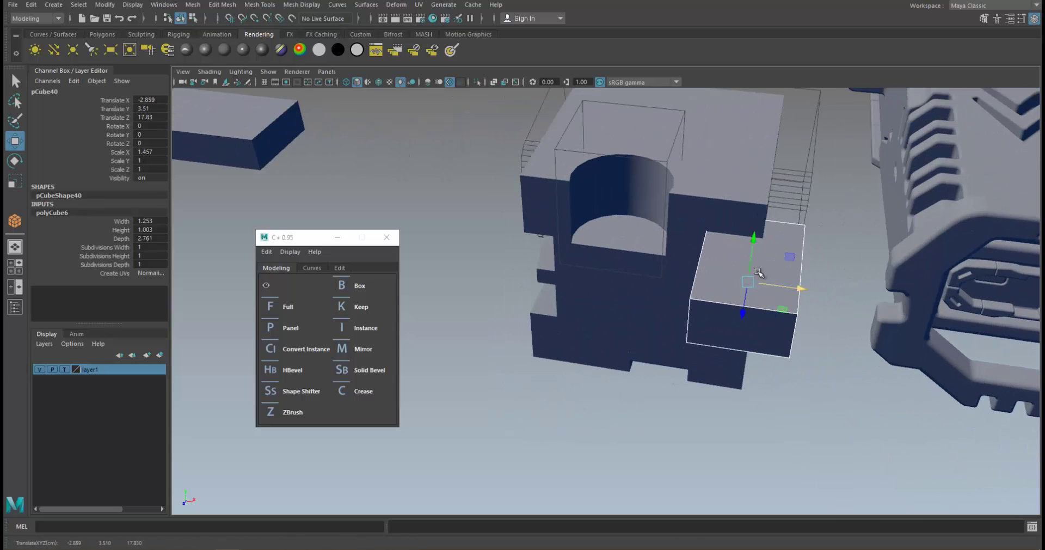
Move the box to Y 2.891 and Z 17.707 across the cube's vertical edge and select both objects
alt+drag(754, 267, 712, 191)
alt+drag(730, 243, 645, 344)
alt+drag(678, 314, 671, 186)
click(673, 191)
click(718, 245)
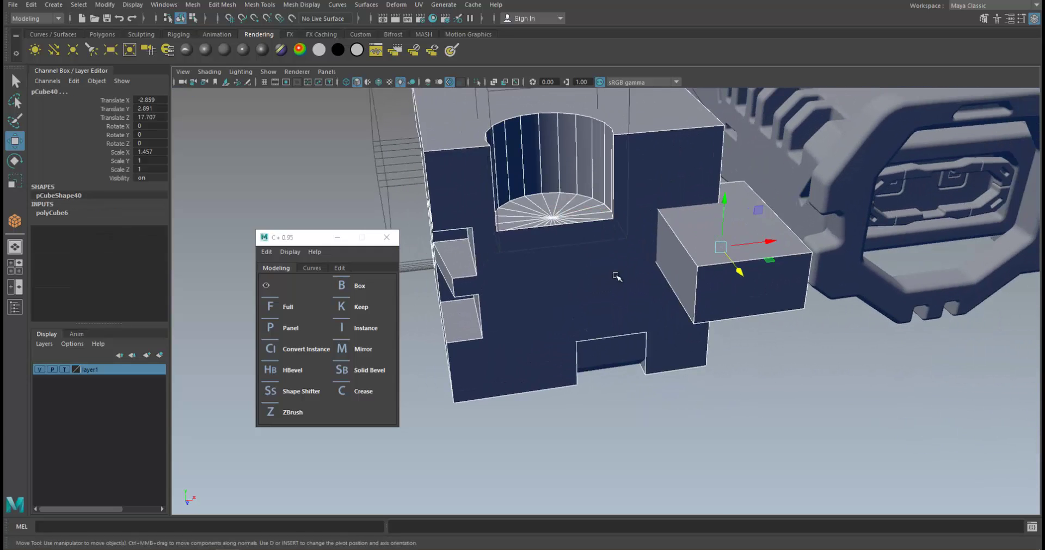
Cut the cube with the box using the Instance boolean and cycle its operation through Intersection and Union back to Difference
alt+drag(616, 276, 455, 343)
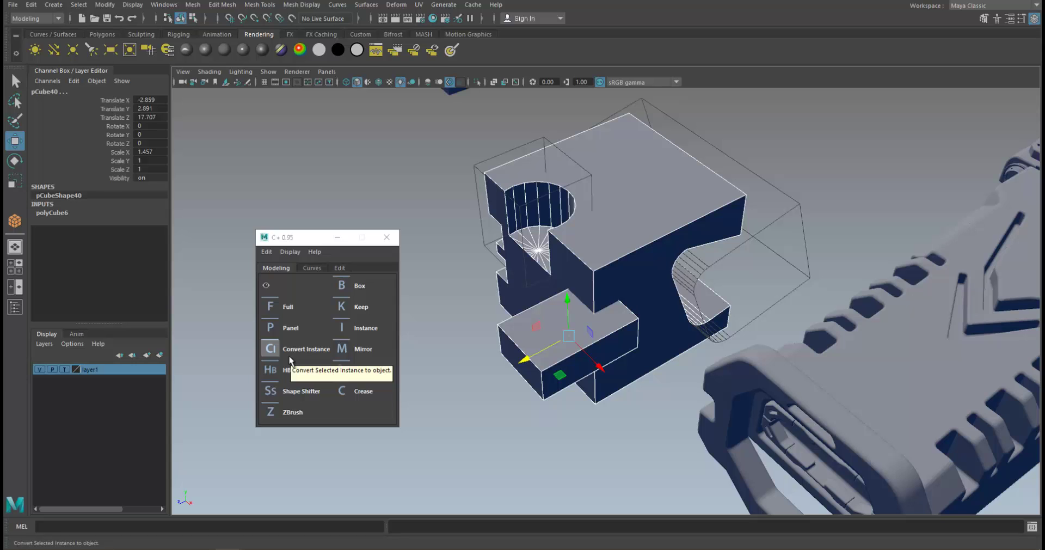
click(350, 327)
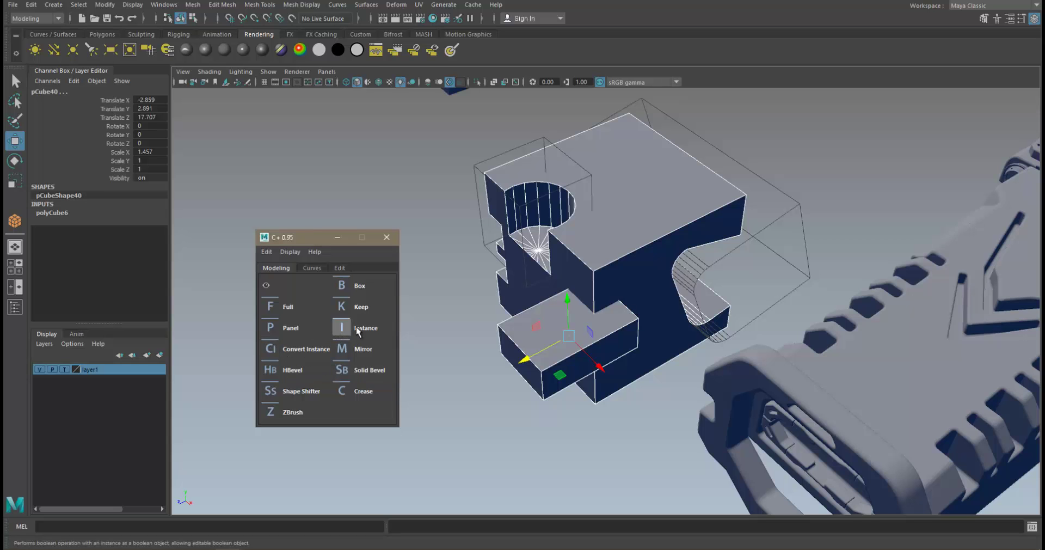
scroll(607, 263, down, 5)
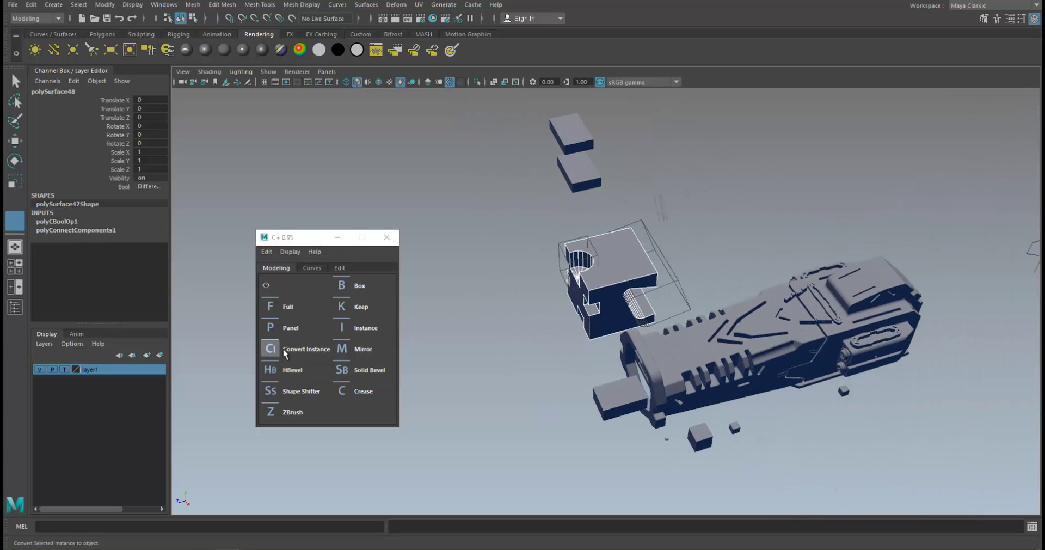
click(347, 327)
click(347, 328)
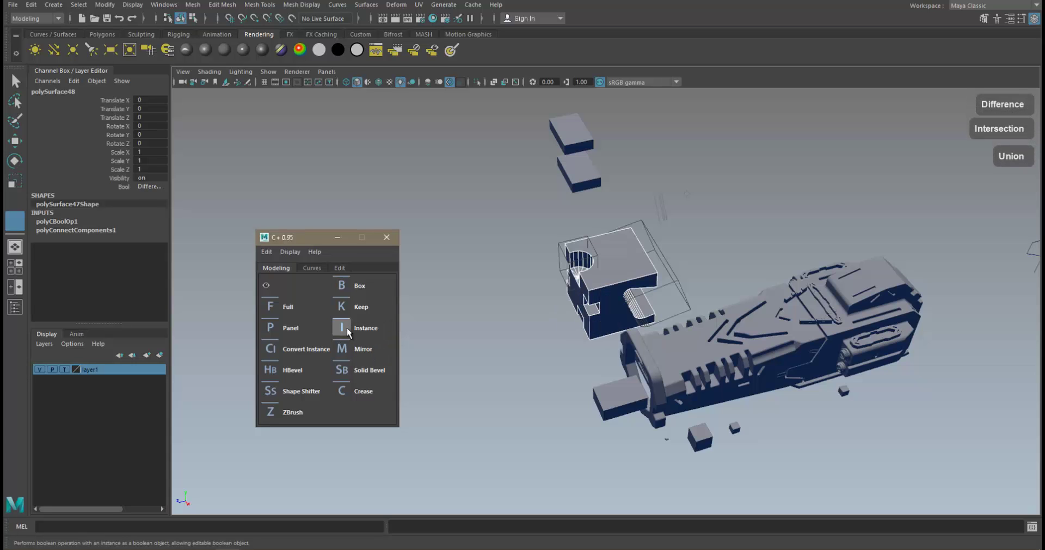
Try moving the top face of one of the two kept boxes beside the cube
alt+drag(522, 249, 702, 234)
alt+middle_drag(702, 234, 792, 207)
key(w)
click(550, 289)
click(527, 267)
right_drag(517, 282, 517, 282)
click(504, 252)
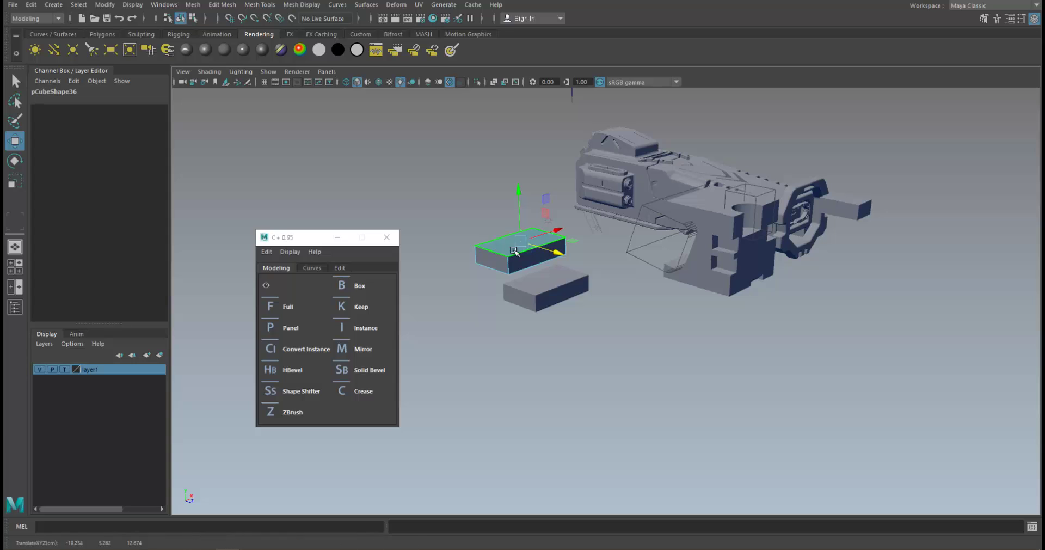
alt+drag(513, 251, 462, 188)
Undo the kept-box edit and the Instance boolean, back to the selected cube and overlapping box
key(ctrl+z)
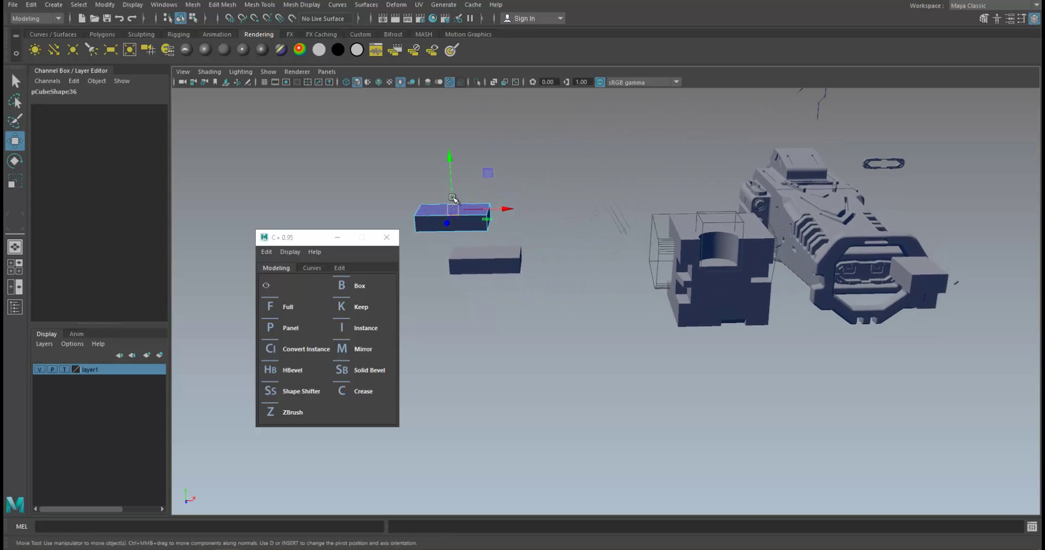
key(ctrl+z)
key(ctrl+z)
key(ctrl+z)
key(ctrl+z)
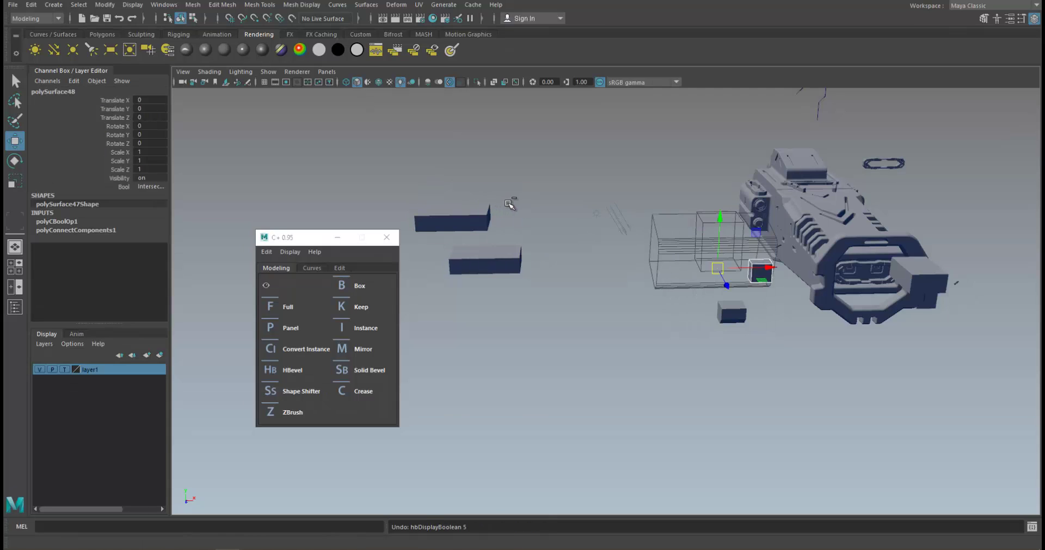
key(ctrl+z)
key(ctrl+z)
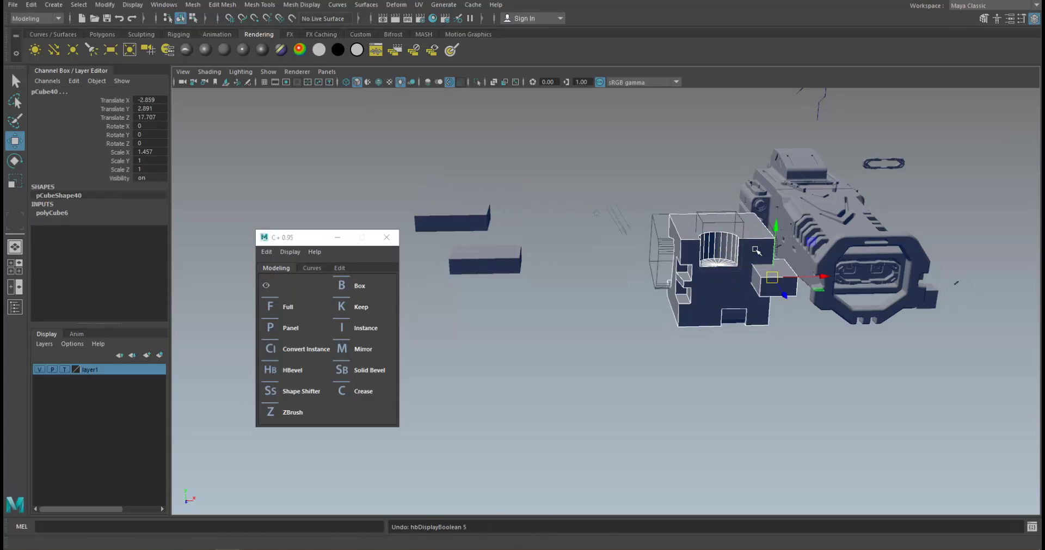
Cut the cube with the overlapping box using the Instance boolean and select the separate box instance
alt+drag(752, 252, 673, 264)
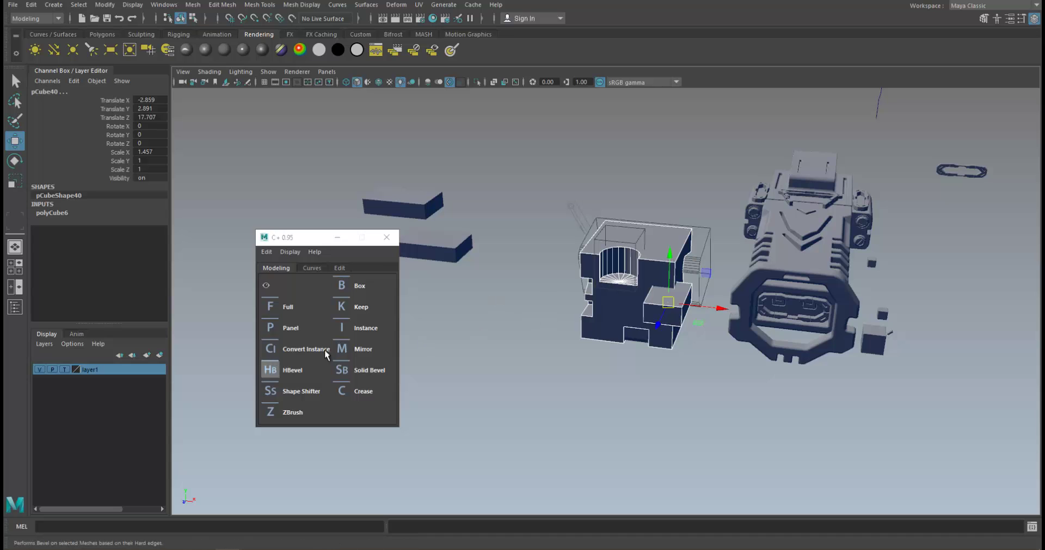
click(358, 331)
alt+drag(783, 256, 756, 288)
click(697, 377)
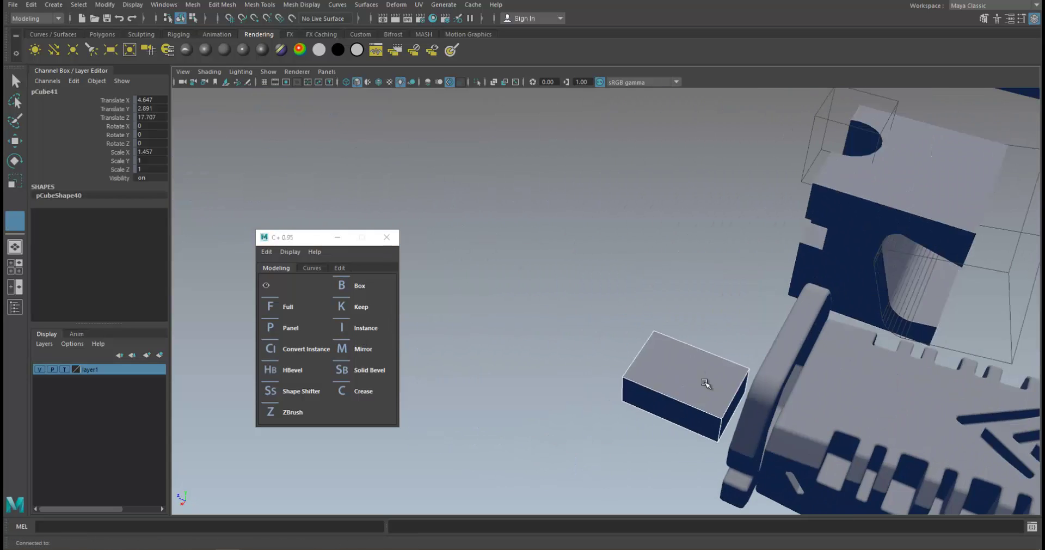
Switch the box instance to face editing and move its face to reshape the linked notch in the cube
alt+drag(710, 383, 808, 329)
key(w)
key(F11)
click(753, 348)
drag(743, 299, 776, 302)
middle_drag(776, 303, 733, 299)
alt+drag(749, 299, 840, 270)
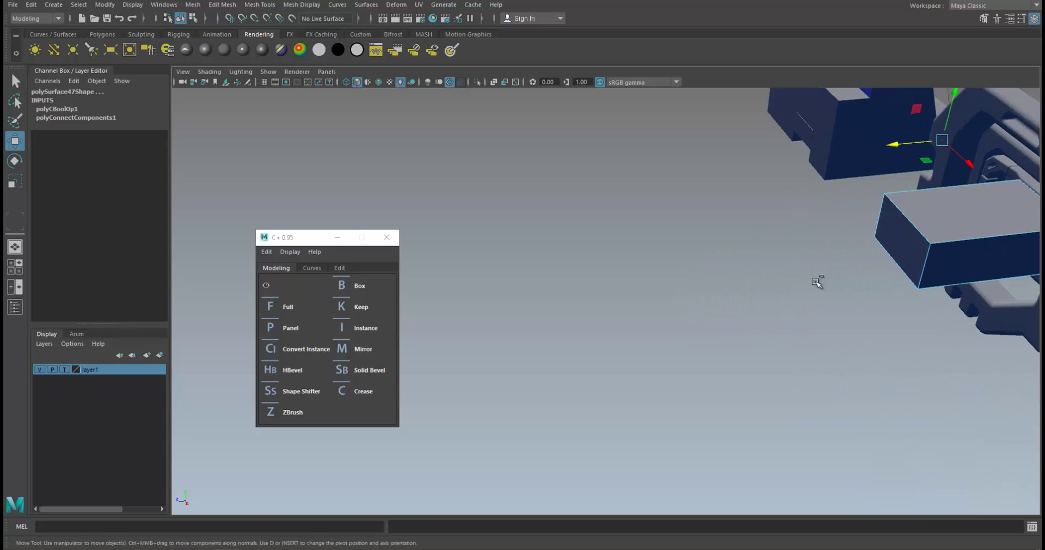
click(881, 240)
alt+drag(881, 240, 798, 320)
middle_drag(696, 319, 718, 313)
key(ctrl+z)
drag(784, 323, 720, 305)
Turn on wireframe on shaded and adjust the box instance while checking its slanted notch in the cube
click(384, 83)
mouse_move(698, 226)
alt+mouse_down()
mouse_move(660, 247)
mouse_move(696, 362)
mouse_move(744, 360)
alt+mouse_up()
right_drag(751, 365, 780, 335)
drag(731, 351, 655, 323)
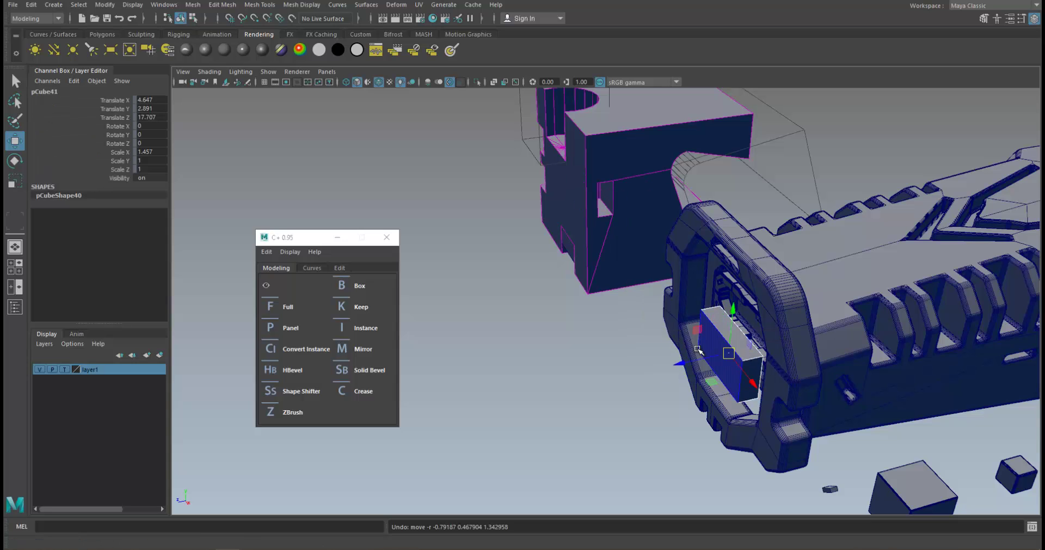
alt+drag(705, 344, 680, 286)
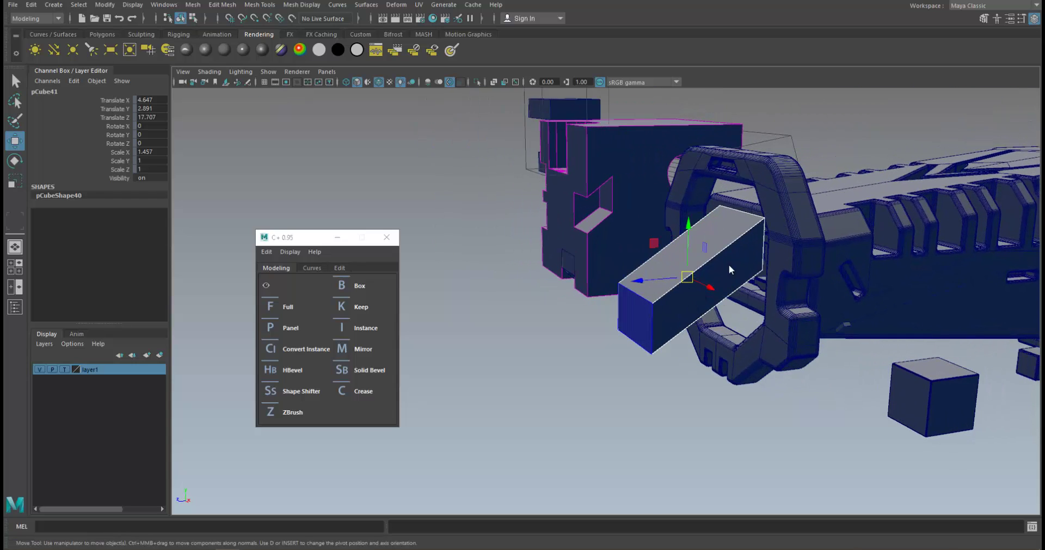
Deselect the box instance and turn off the wireframe-on-shaded display
click(529, 305)
scroll(528, 305, down, 5)
alt+drag(528, 305, 744, 256)
alt+middle_drag(745, 256, 745, 255)
alt+drag(745, 254, 796, 326)
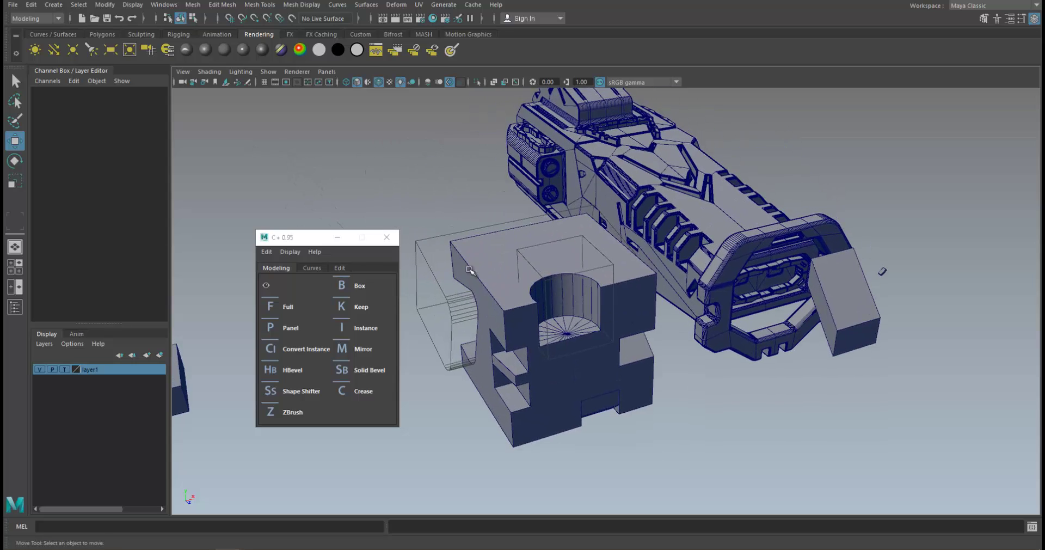
click(378, 82)
mouse_move(545, 283)
alt+mouse_down()
mouse_move(595, 298)
mouse_move(743, 309)
alt+mouse_up()
Select the slanted box instance and turn it into an independent object with Convert Instance
click(852, 332)
alt+drag(852, 332, 710, 263)
alt+right_drag(702, 277, 744, 376)
alt+drag(744, 376, 625, 330)
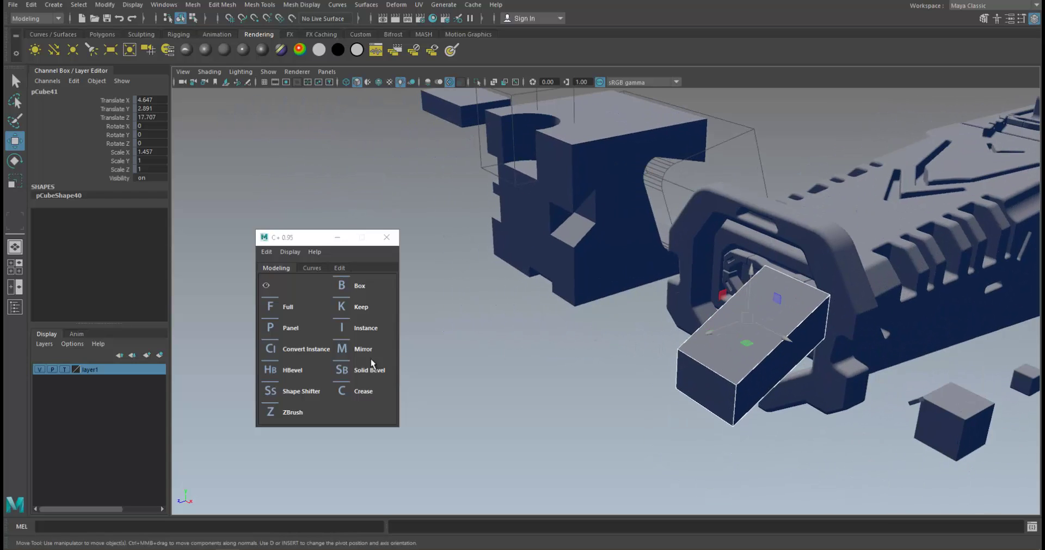
click(303, 346)
Try moving the top face of the converted box and undo the move
alt+drag(732, 324, 674, 267)
key(ctrl+z)
right_drag(718, 421, 719, 422)
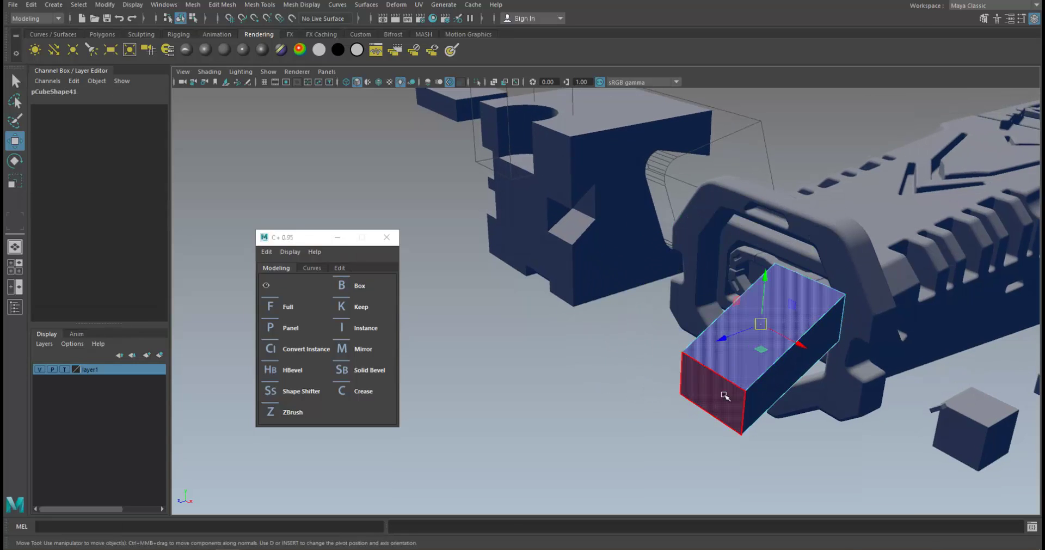
drag(760, 321, 691, 233)
key(ctrl+z)
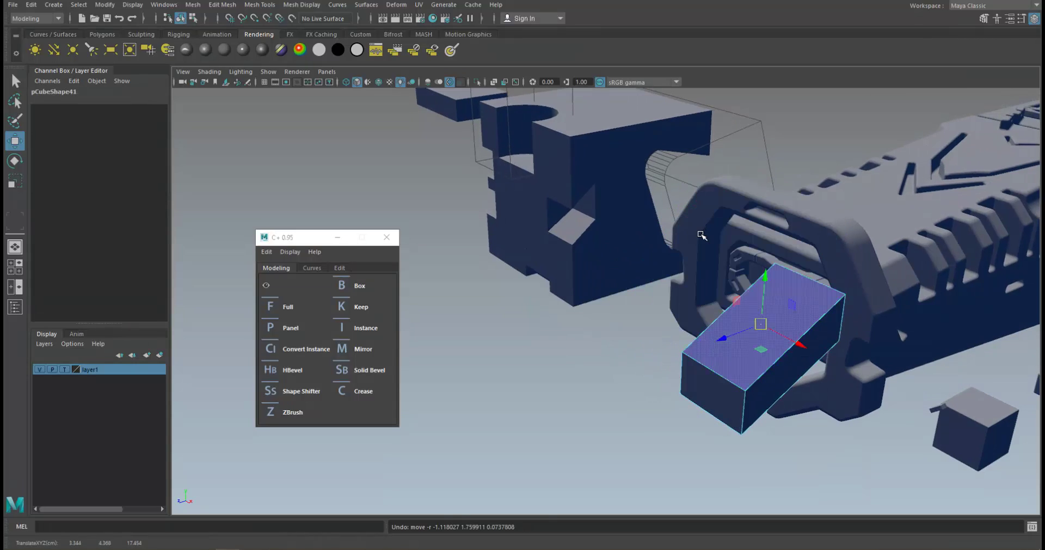
Try moving a face on the cube itself, undo the edits, and return to object selection with nothing selected
alt+middle_drag(594, 229, 649, 314)
click(647, 318)
right_drag(626, 323, 626, 322)
click(620, 294)
mouse_move(620, 294)
alt+mouse_down()
mouse_move(610, 266)
mouse_move(635, 270)
mouse_move(633, 308)
alt+mouse_up()
key(ctrl+z)
drag(617, 242, 617, 211)
key(ctrl+z)
key(ctrl+z)
right_drag(618, 232, 599, 383)
click(599, 382)
alt+drag(600, 383, 620, 354)
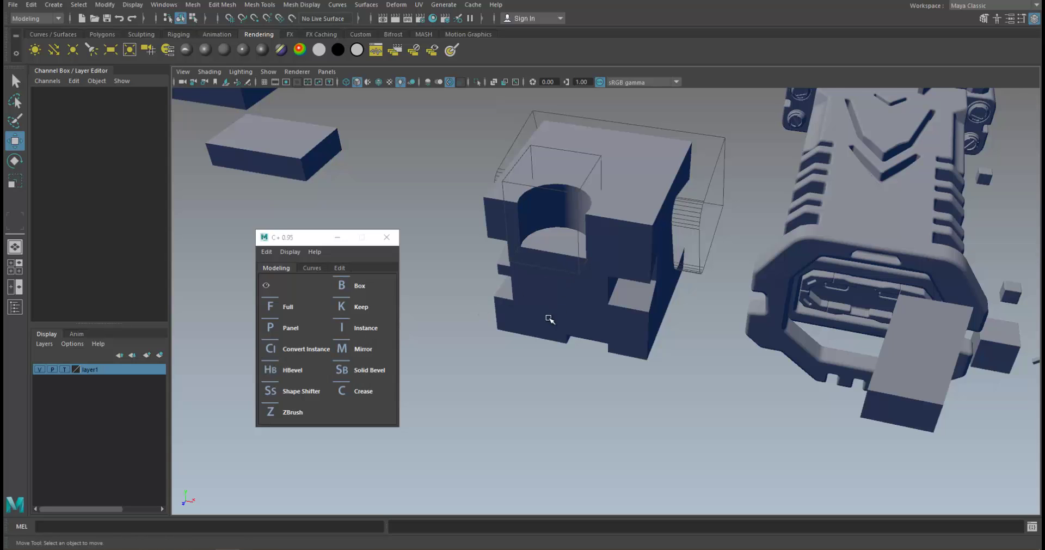
Draw a large new cube in the empty space beside the test cube and scale it to 1.653 in X
scroll(542, 322, down, 3)
alt+middle_drag(542, 321, 723, 321)
shift+right_drag(632, 332, 615, 370)
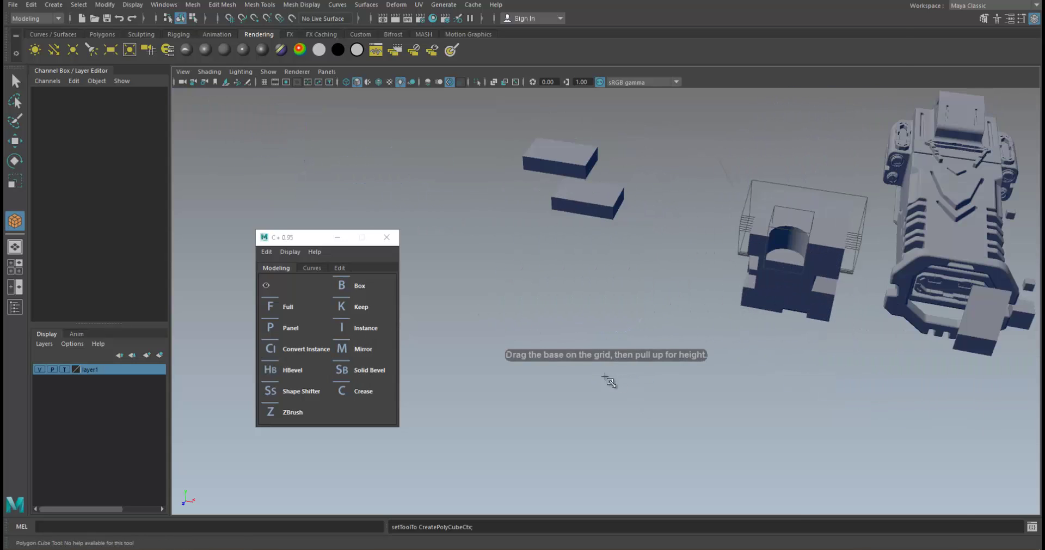
shift+drag(604, 376, 665, 427)
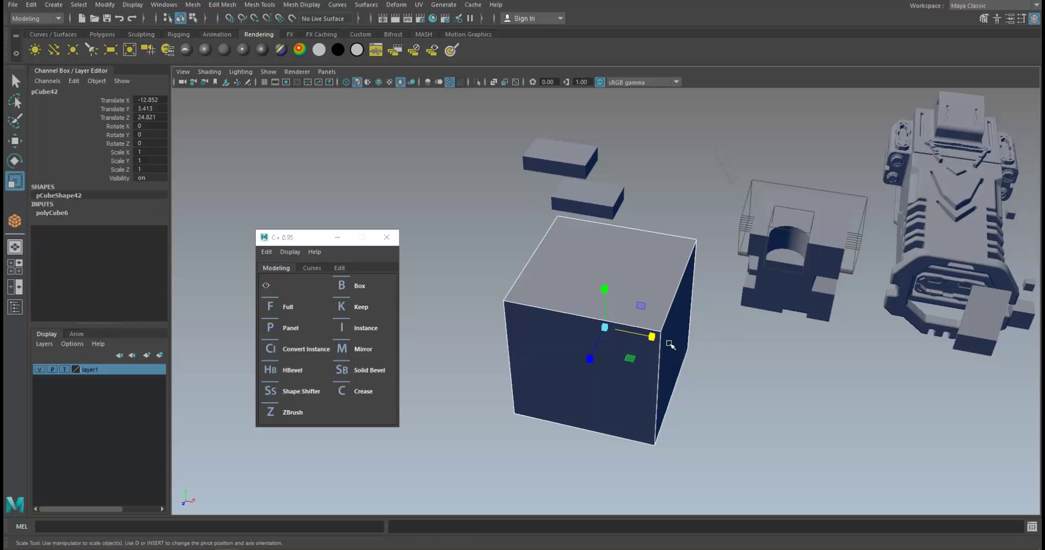
drag(669, 344, 592, 226)
Duplicate the large box, scale the copy to 0.497 in Z, and move it to X -18.22 and above the original
key(w)
key(ctrl+d)
key(r)
alt+drag(563, 296, 598, 275)
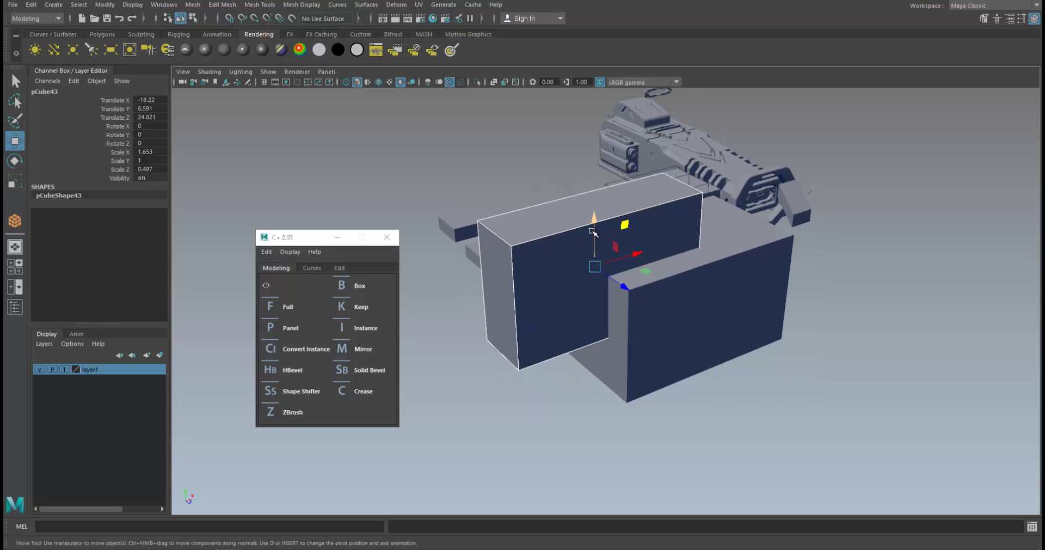
drag(593, 231, 595, 215)
alt+drag(595, 215, 601, 324)
key(r)
Try the Mirror tool on the lower box along the X axis with the Center position, and undo it
click(599, 310)
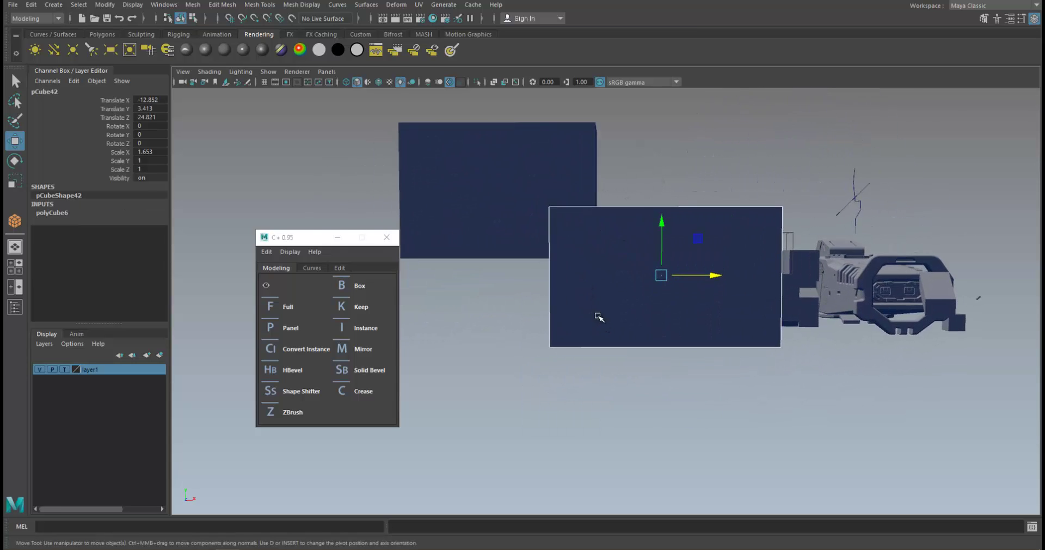
alt+middle_drag(585, 303, 609, 321)
alt+drag(599, 309, 696, 300)
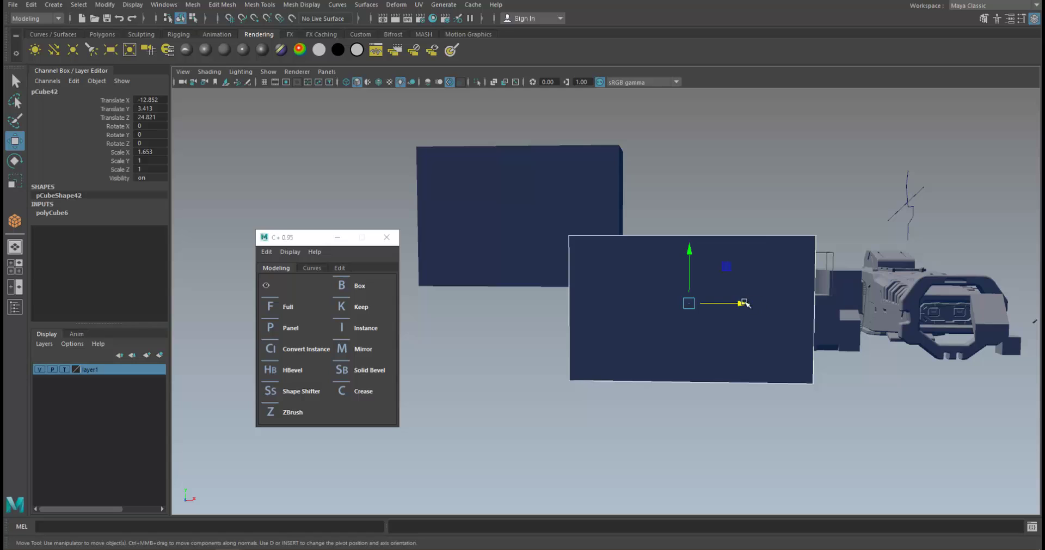
alt+right_drag(618, 316, 628, 328)
click(354, 350)
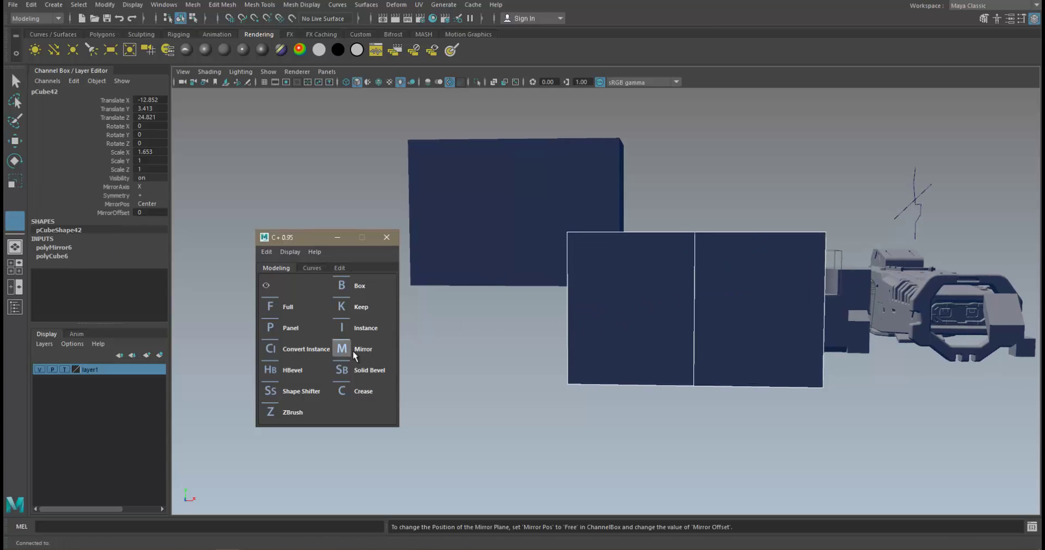
alt+right_drag(498, 303, 531, 294)
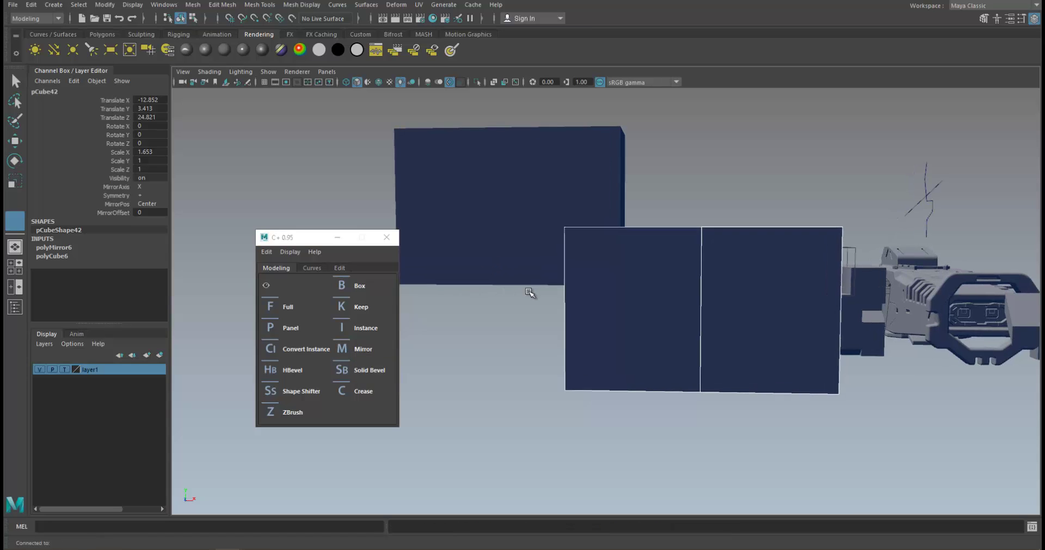
key(ctrl+z)
Bevel the lower box's top edge at its outer end beside the thin box, and return to object selection
alt+drag(595, 256, 607, 317)
right_drag(606, 317, 608, 289)
click(608, 290)
key(ctrl+b)
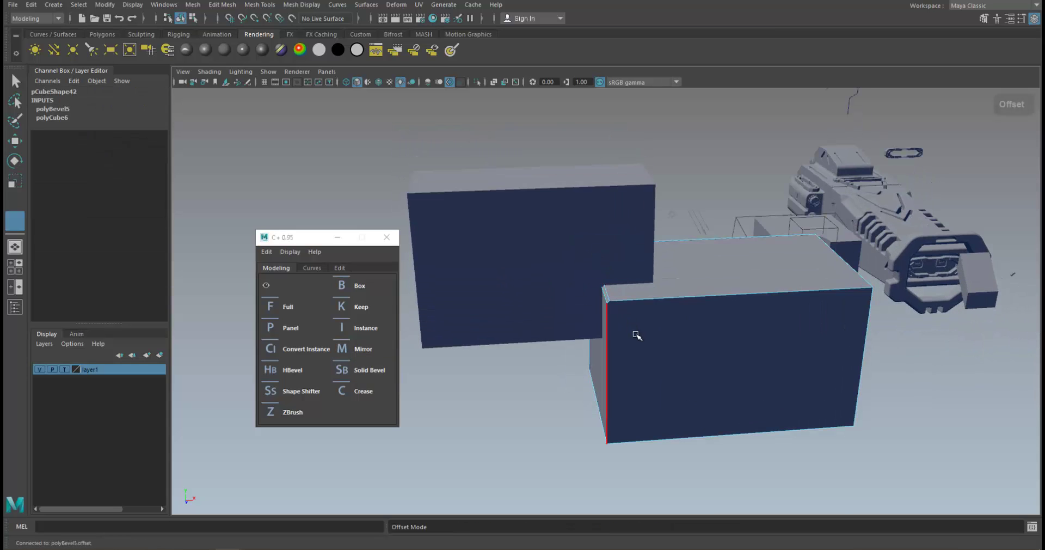
middle_drag(630, 331, 665, 334)
key(w)
right_drag(665, 359, 712, 314)
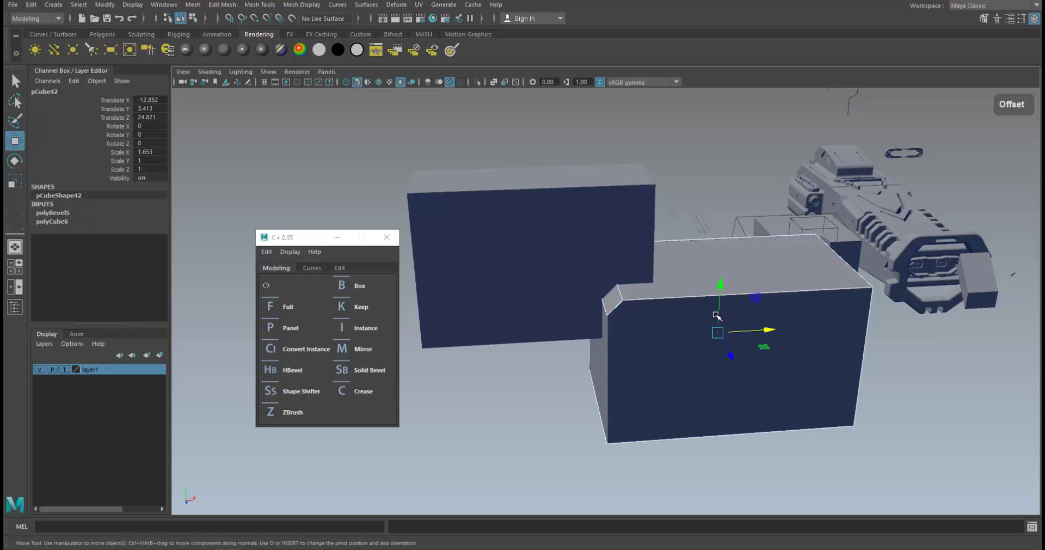
alt+drag(711, 314, 668, 286)
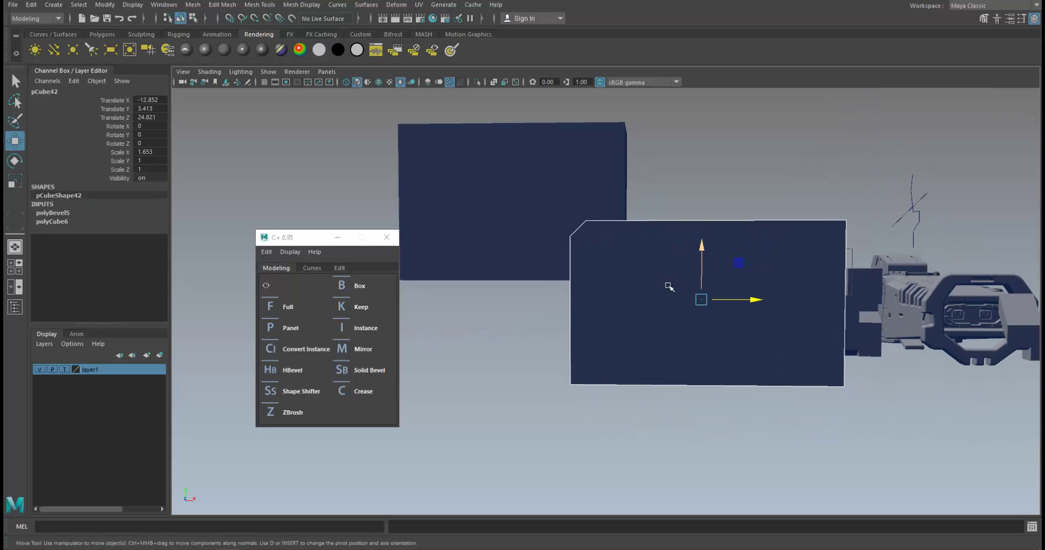
Mirror the bevelled box along X with the Center position, try a different MirrorOffset, and undo that offset change
click(356, 340)
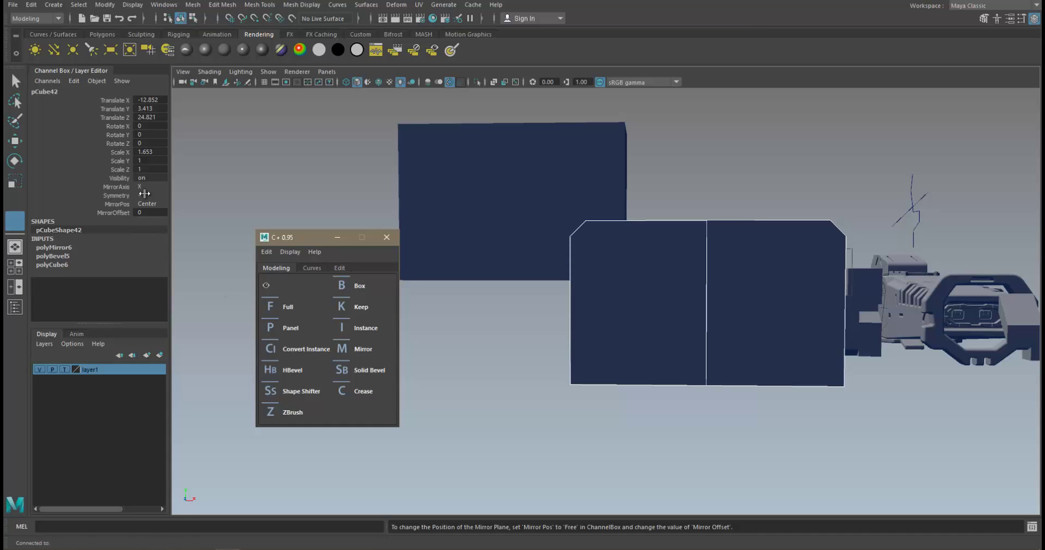
scroll(626, 234, down, 2)
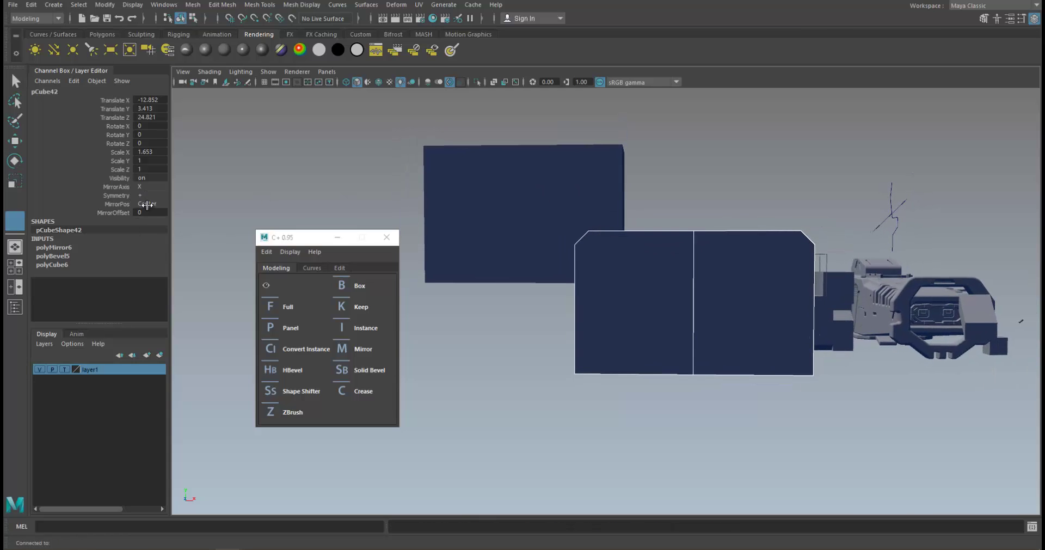
click(115, 212)
middle_drag(620, 254, 601, 256)
key(ctrl+z)
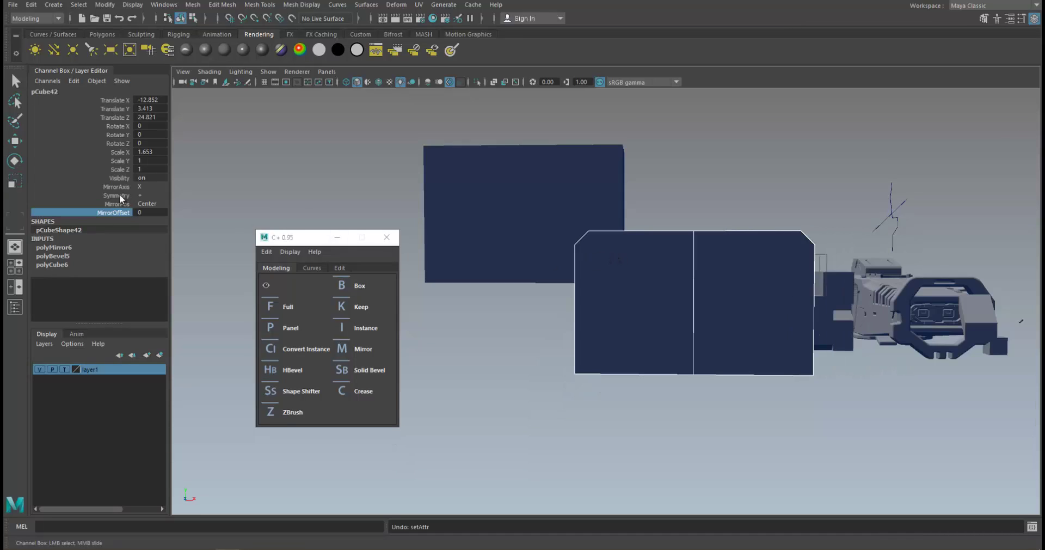
Try the Z and Y mirror axes on the bevelled box and set MirrorAxis back to X
click(144, 186)
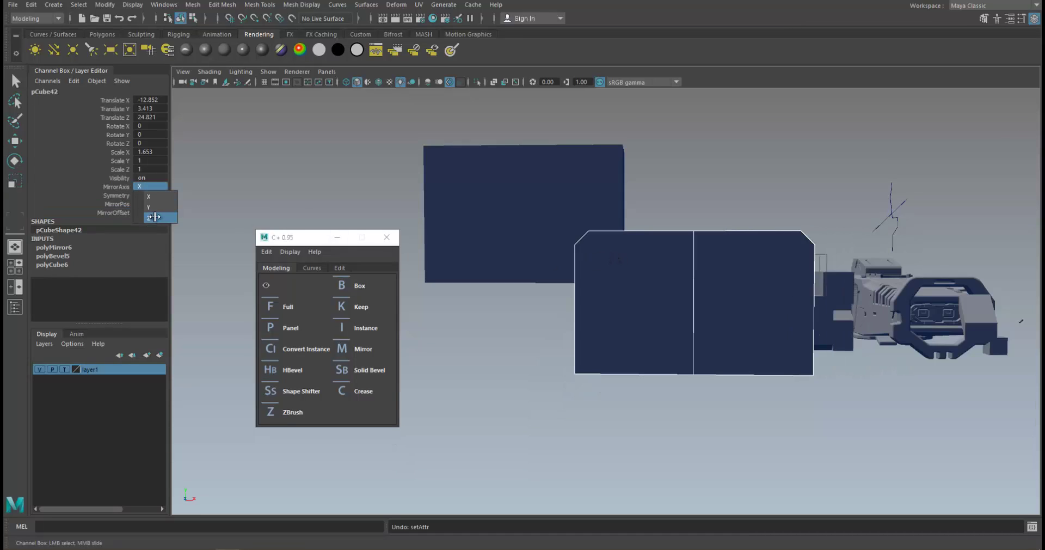
click(147, 186)
click(148, 206)
click(147, 188)
click(154, 202)
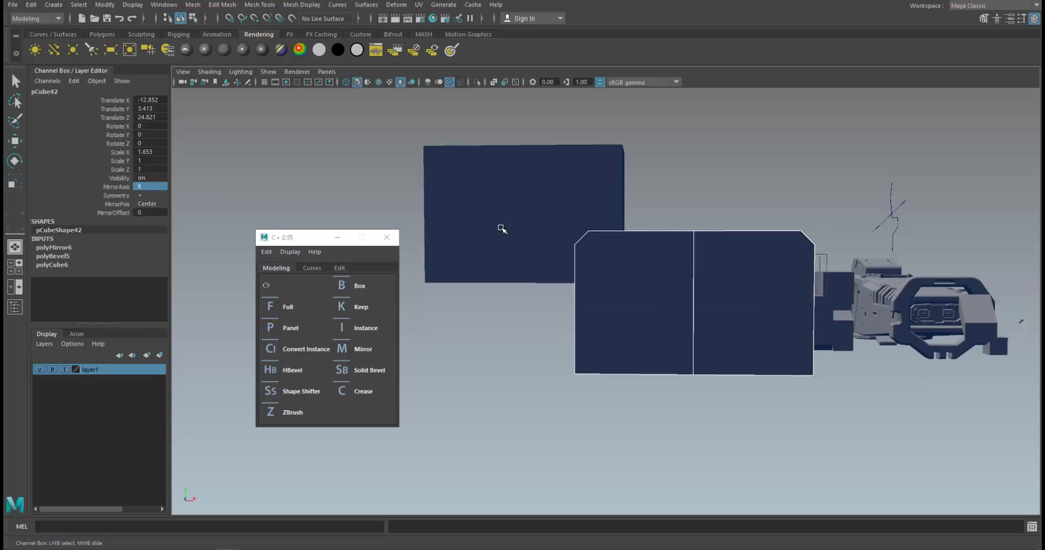
Cut the thin upper box out of the mirrored box with the Box difference boolean
alt+drag(513, 228, 619, 261)
key(w)
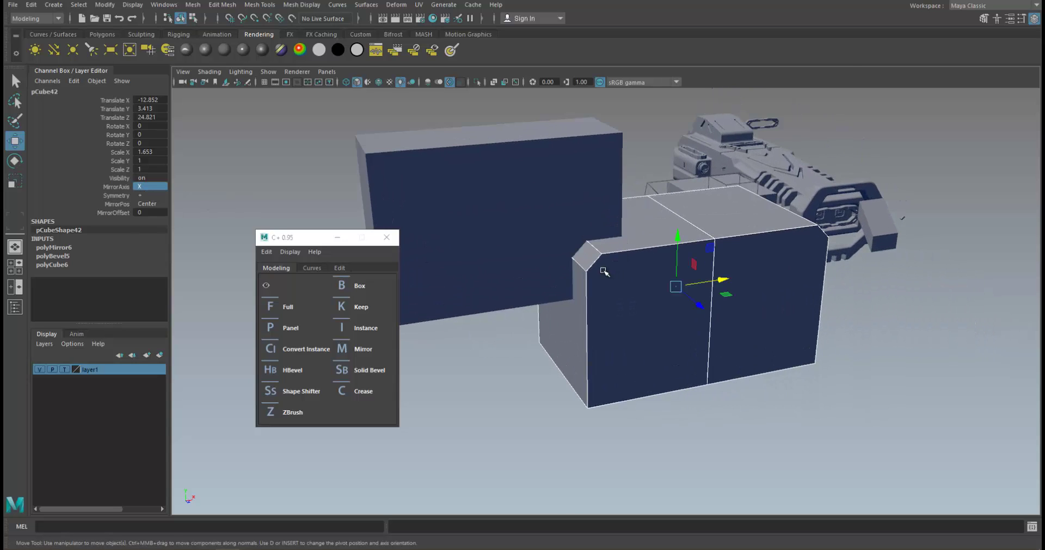
shift+click(525, 221)
scroll(524, 221, down, 2)
alt+drag(524, 221, 581, 293)
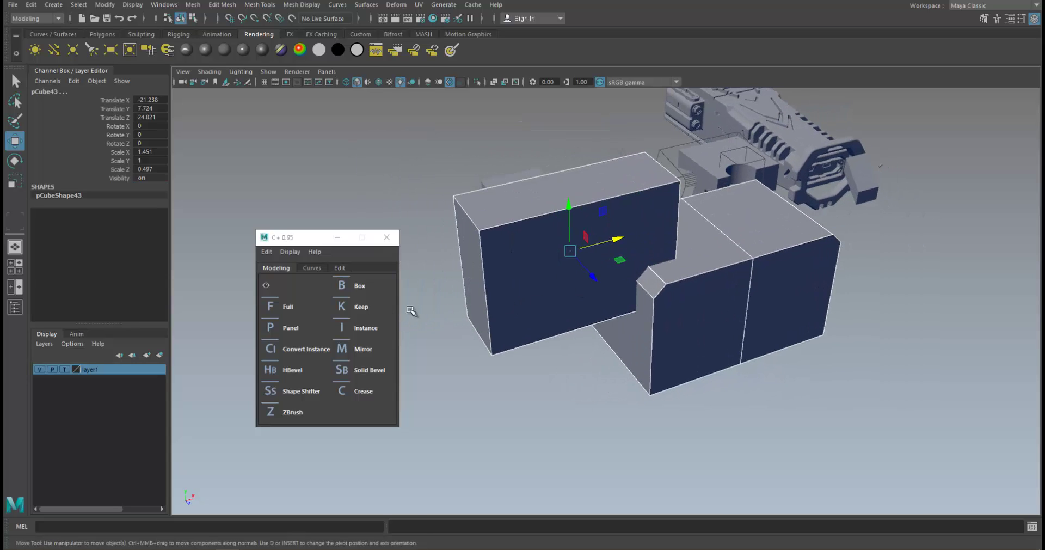
click(358, 286)
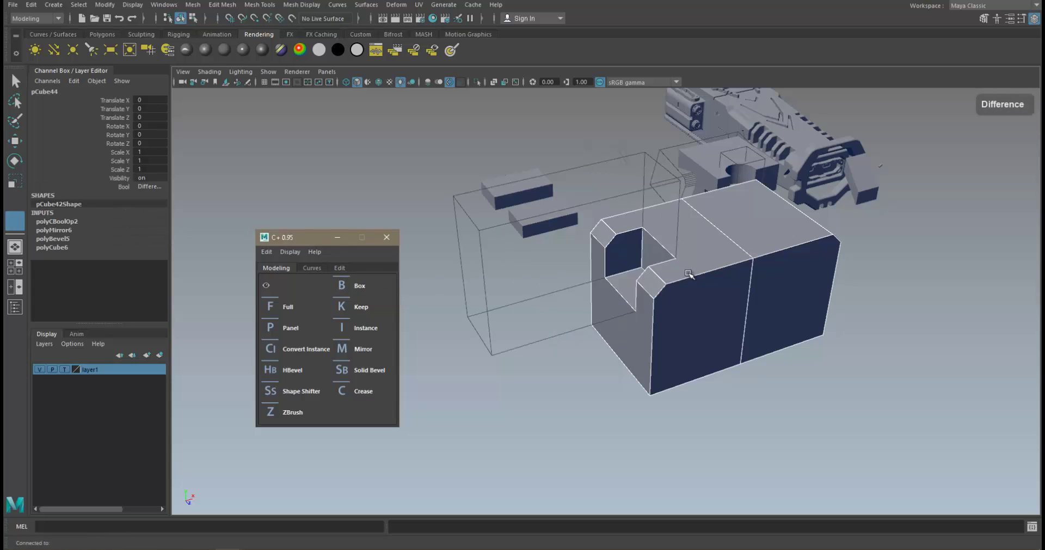
Select the wireframe cutter and scale it to 1.08 in X
alt+drag(642, 262, 618, 294)
drag(458, 328, 501, 412)
key(r)
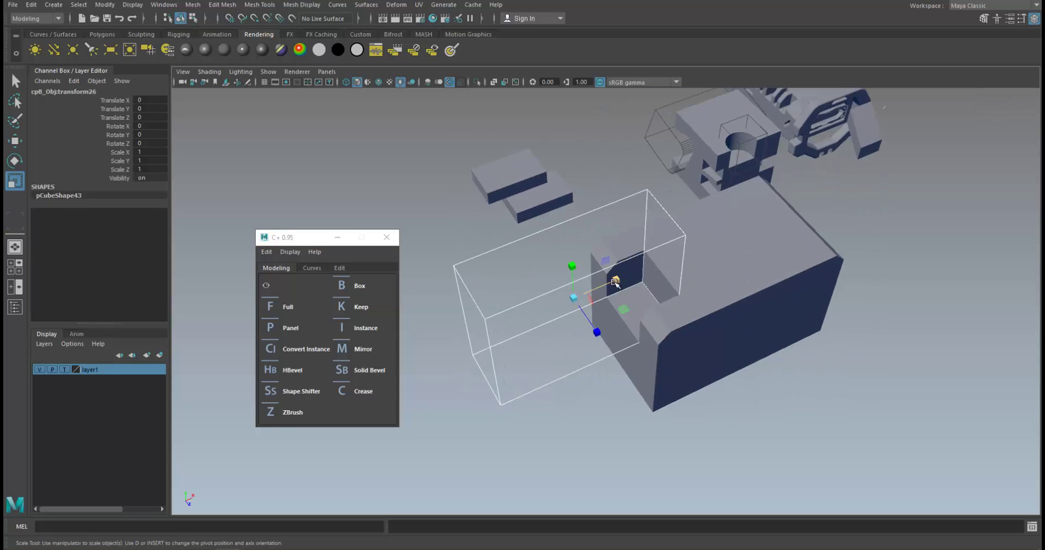
drag(617, 280, 618, 275)
key(w)
Mirror the cut box along X, flipping its symmetry to minus and back to plus by reapplying Mirror
alt+drag(728, 333, 688, 353)
click(687, 309)
click(366, 348)
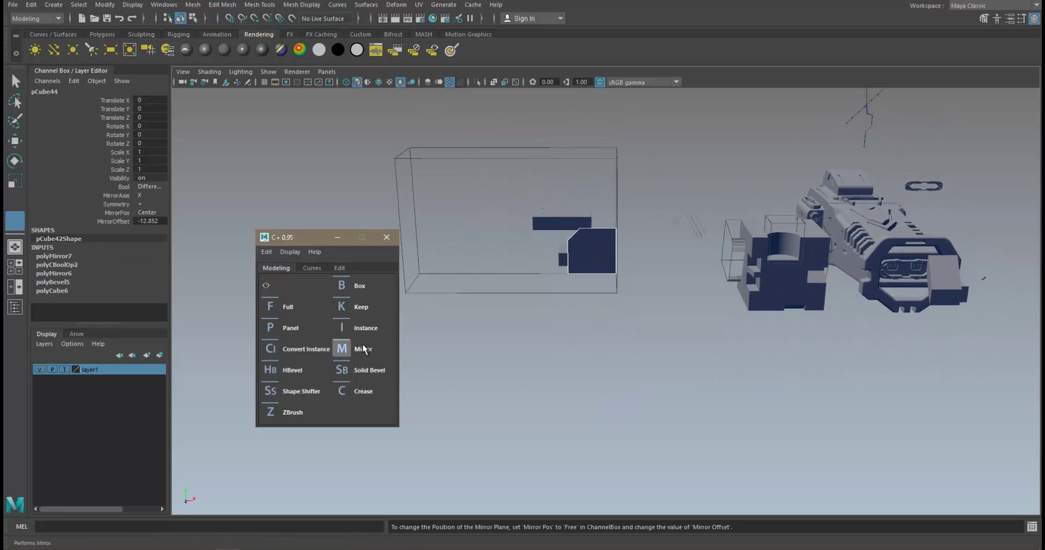
alt+drag(538, 345, 443, 359)
click(368, 354)
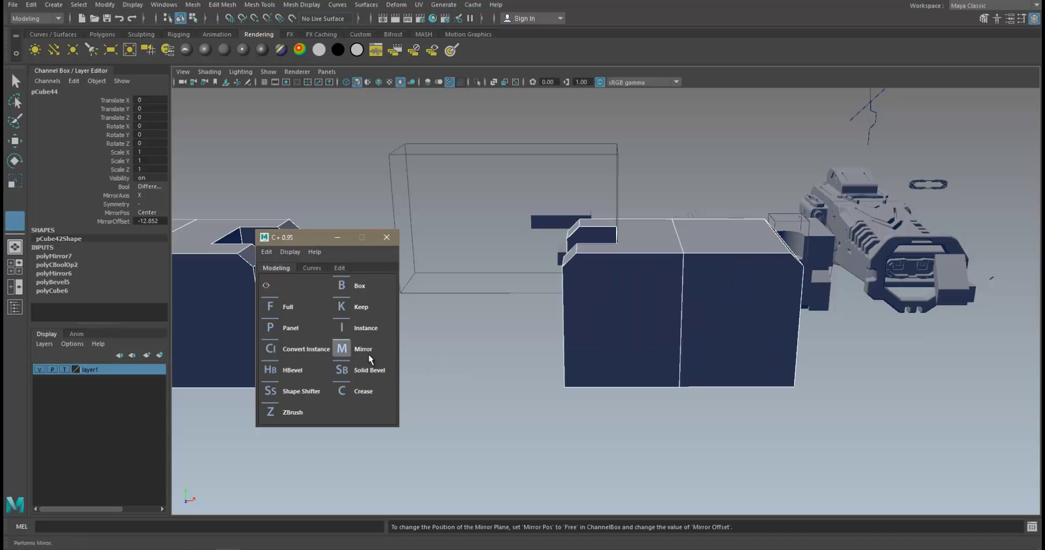
click(351, 348)
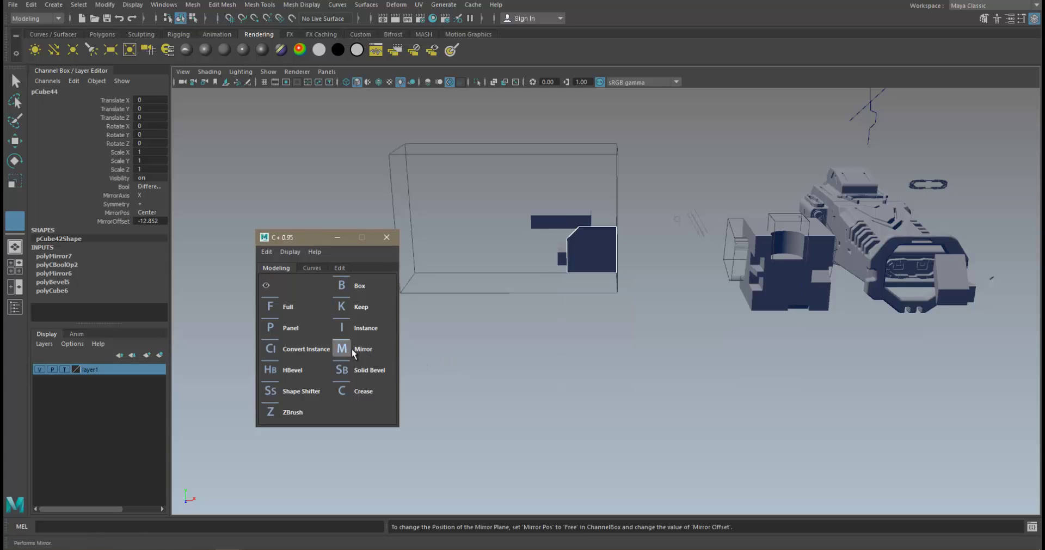
Set the cut box's MirrorPos to Free and its MirrorOffset to -13.082
click(112, 221)
middle_drag(579, 225, 729, 223)
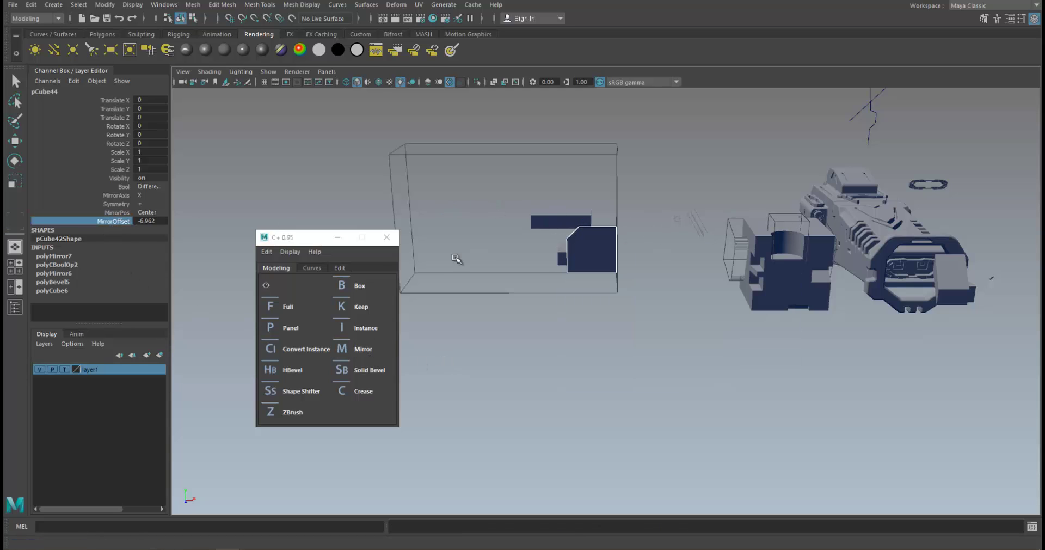
click(150, 212)
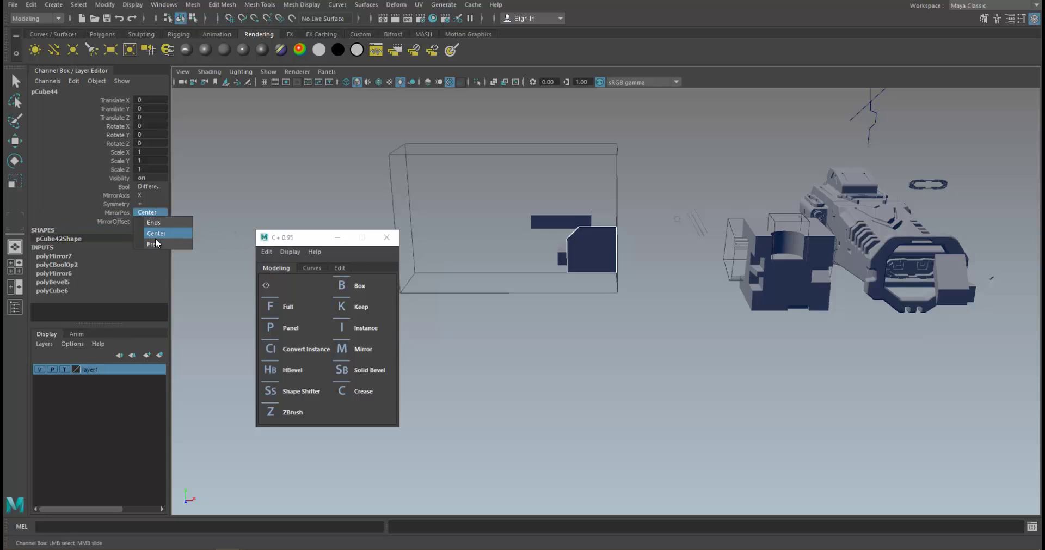
click(156, 247)
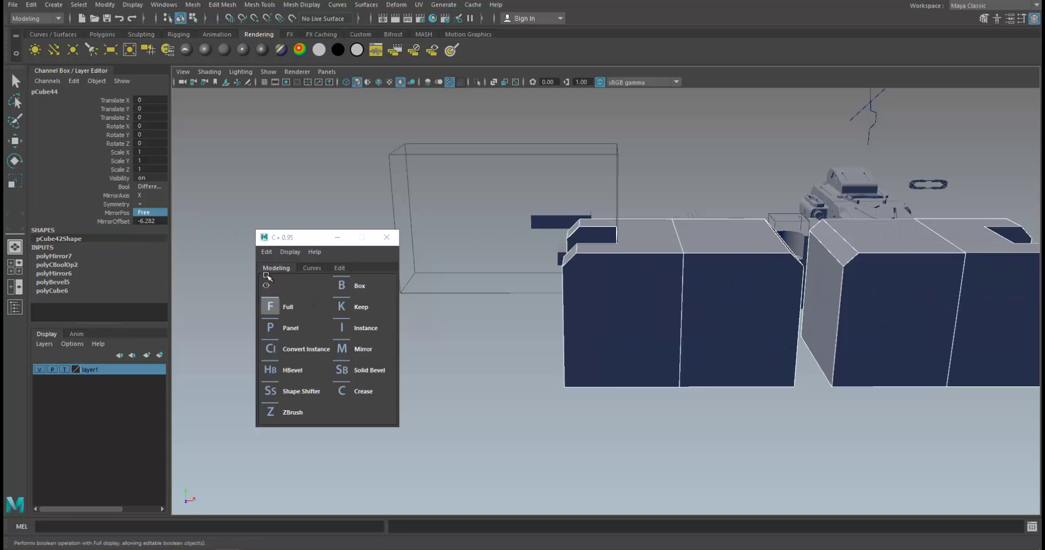
click(115, 221)
middle_drag(599, 228, 355, 229)
alt+drag(671, 262, 683, 272)
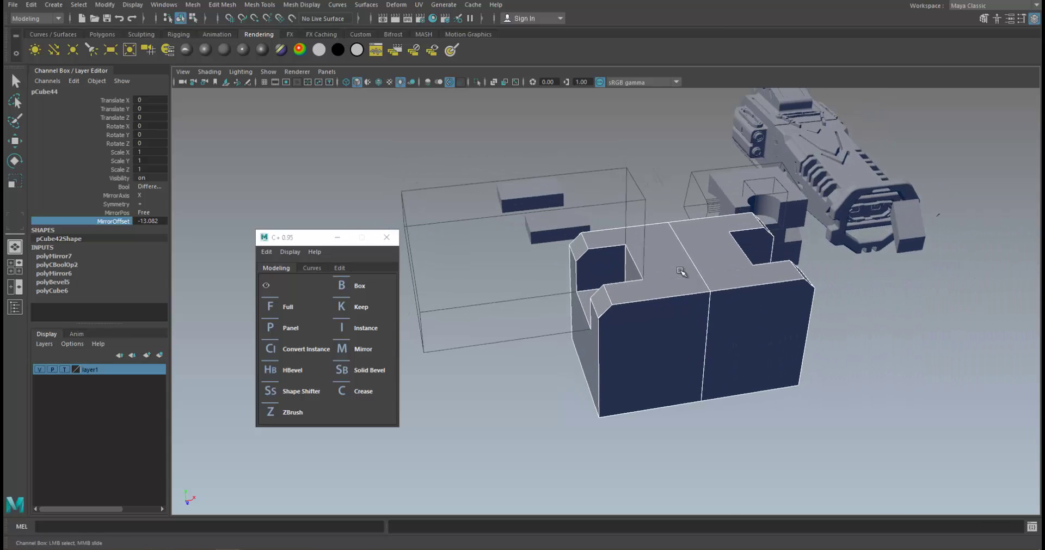
Try adjusting the mirrored box's wireframe cutter with the Move and Scale tools, and undo the changes
key(w)
alt+drag(675, 359, 728, 438)
click(727, 437)
alt+drag(621, 369, 620, 321)
click(560, 354)
alt+drag(560, 348, 586, 285)
mouse_move(618, 254)
mouse_down()
mouse_move(594, 256)
mouse_move(629, 261)
mouse_up()
key(ctrl+z)
alt+drag(784, 282, 747, 240)
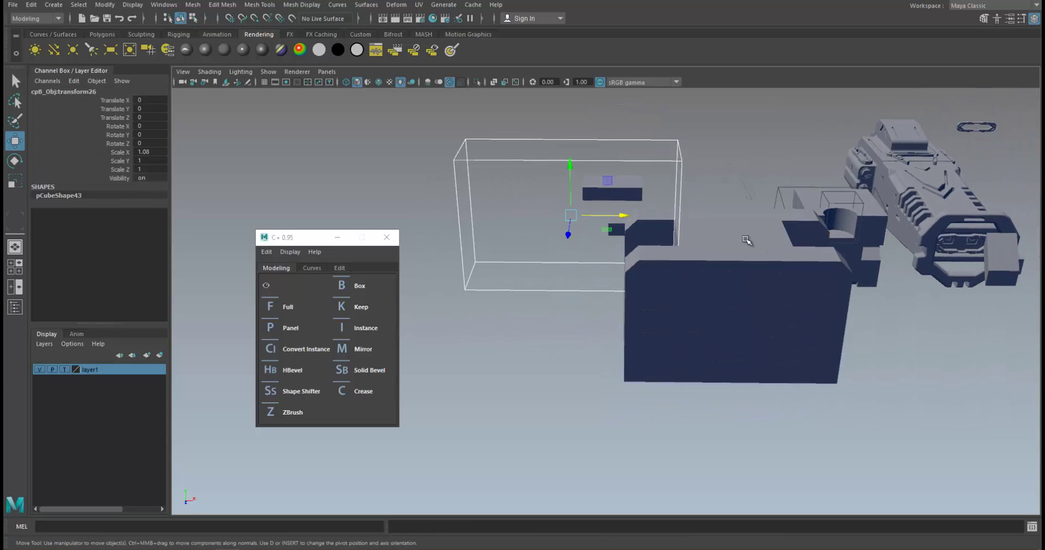
mouse_move(622, 218)
mouse_down()
mouse_move(660, 214)
mouse_move(624, 216)
mouse_up()
key(r)
key(ctrl+z)
key(w)
Select the mirrored box, duplicate it, and move the copy to Z 8.13 beside the original
alt+drag(626, 218, 679, 284)
click(679, 284)
scroll(778, 273, up, 2)
alt+drag(777, 273, 677, 360)
alt+drag(665, 301, 707, 297)
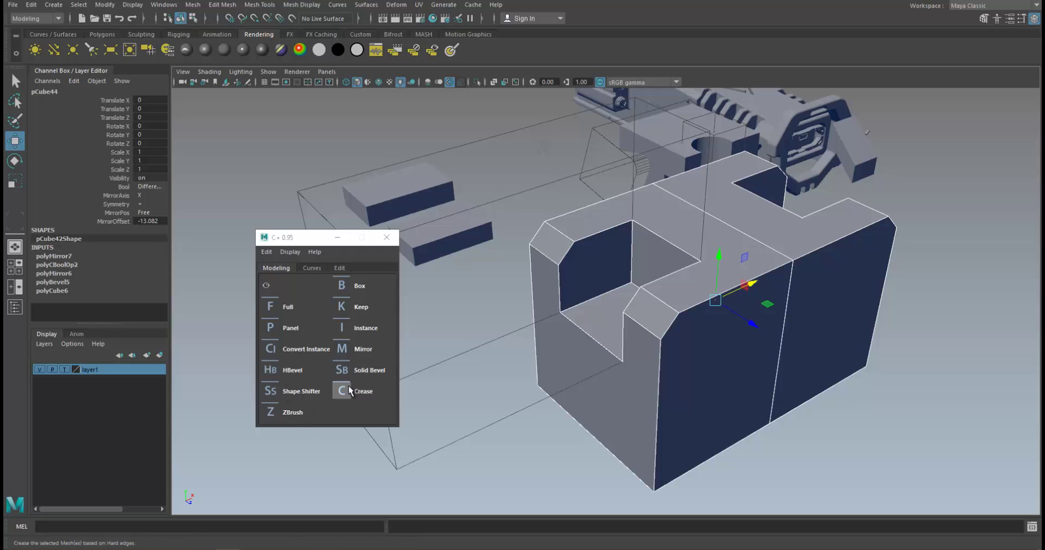
click(303, 413)
alt+drag(642, 324, 952, 381)
key(ctrl+d)
scroll(725, 387, down, 3)
alt+drag(726, 386, 769, 402)
middle_drag(769, 402, 775, 403)
Select both the mirrored box and its copy and apply HBevel to them
scroll(734, 392, up, 3)
alt+drag(735, 391, 599, 366)
click(729, 330)
shift+click(777, 339)
scroll(665, 363, up, 1)
alt+right_drag(658, 365, 663, 350)
alt+drag(662, 350, 664, 327)
alt+right_drag(664, 348, 707, 363)
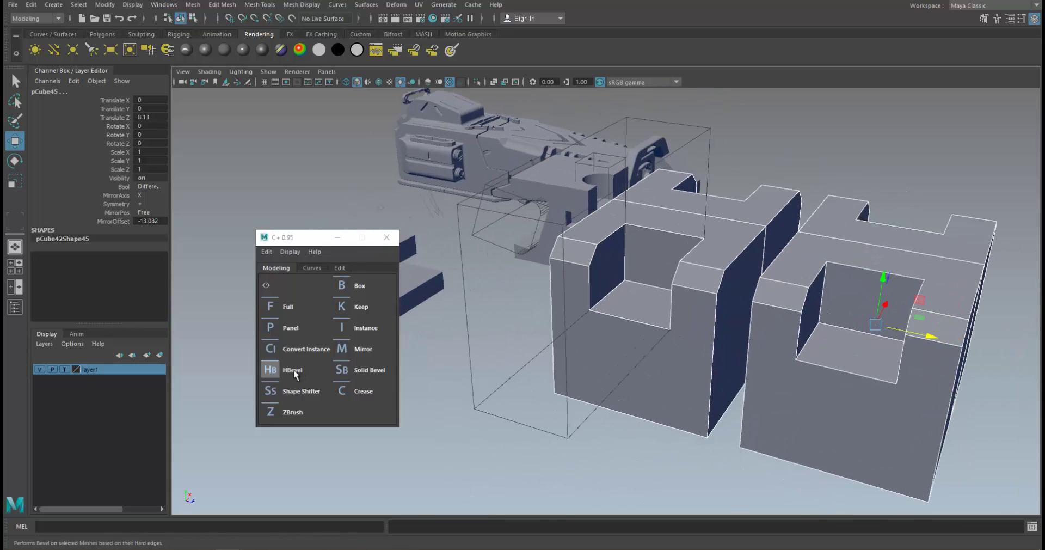
alt+right_drag(599, 344, 602, 317)
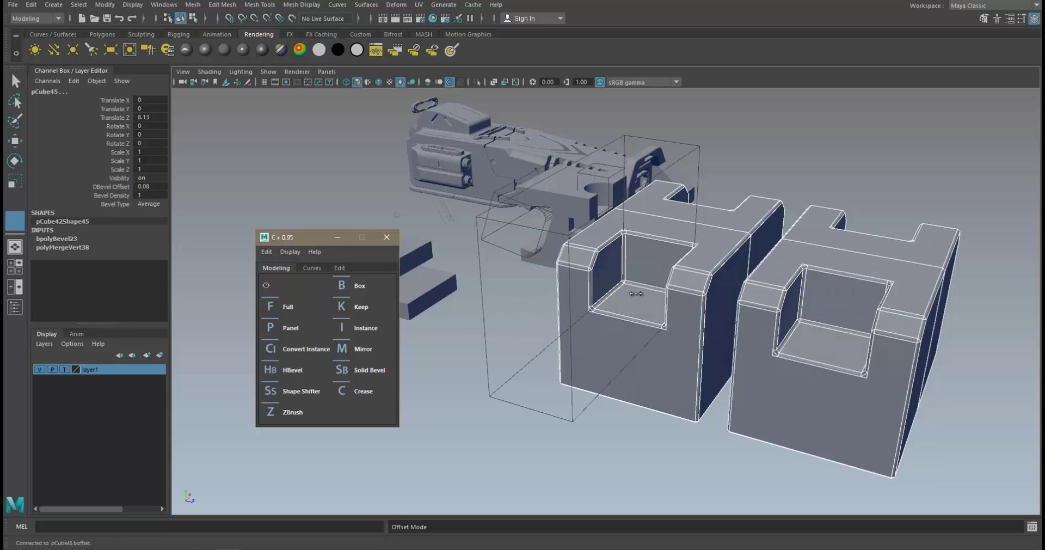
Set the copied box's bevel offset to 0.18 and its bevel density to 5
middle_drag(639, 295, 648, 293)
key(s)
drag(638, 311, 707, 311)
key(w)
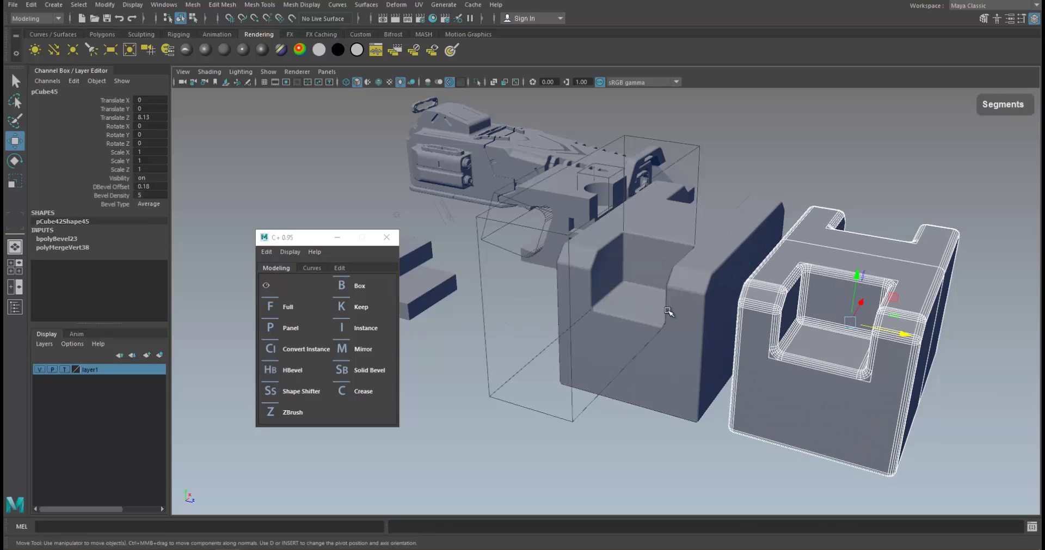
Transfer the copy's bevel settings to the original mirrored box with Transfer Last, and clear the selection
shift+click(668, 312)
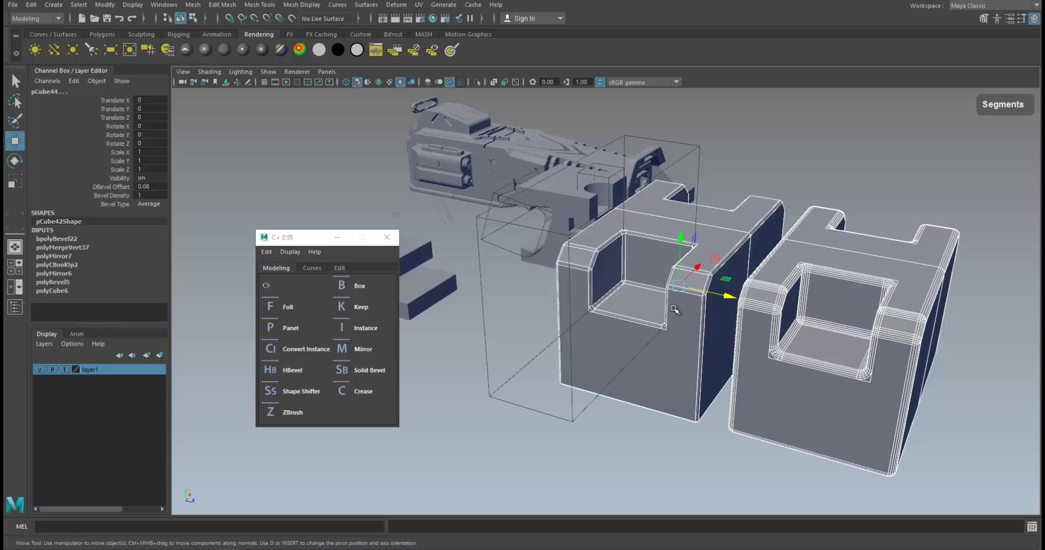
click(338, 268)
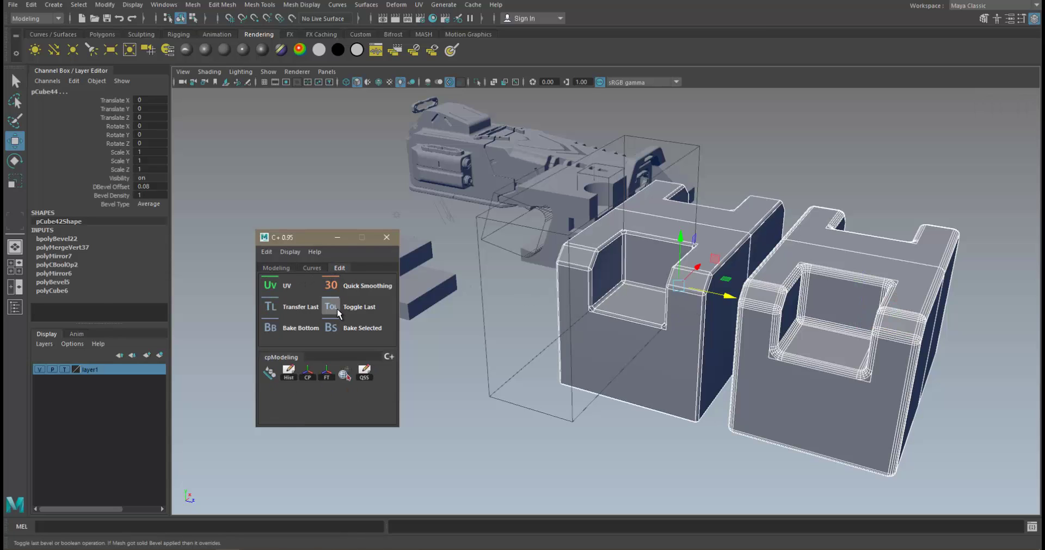
click(283, 310)
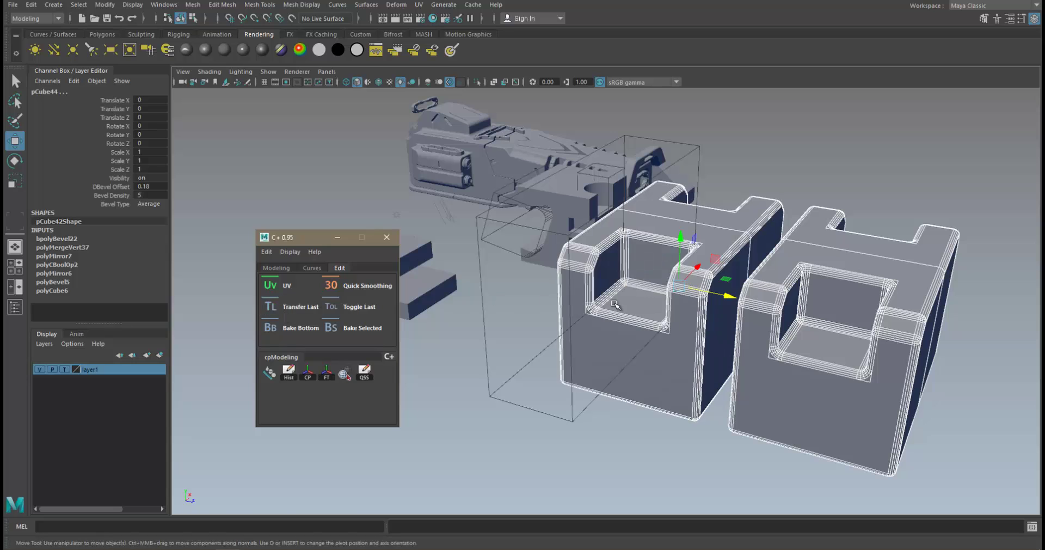
key(3)
click(819, 176)
Try moving the wireframe cutter of the bevelled original, undo the move, and select the copied box
alt+drag(767, 286, 778, 258)
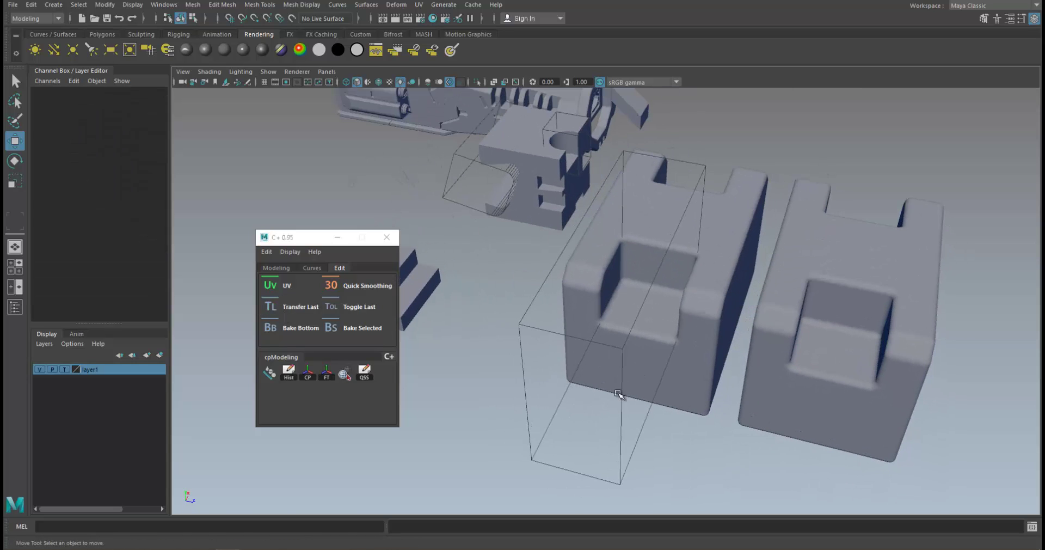
click(637, 431)
mouse_move(672, 317)
mouse_down()
mouse_move(660, 314)
mouse_move(679, 319)
mouse_up()
key(ctrl+z)
click(836, 314)
alt+middle_drag(708, 327, 660, 328)
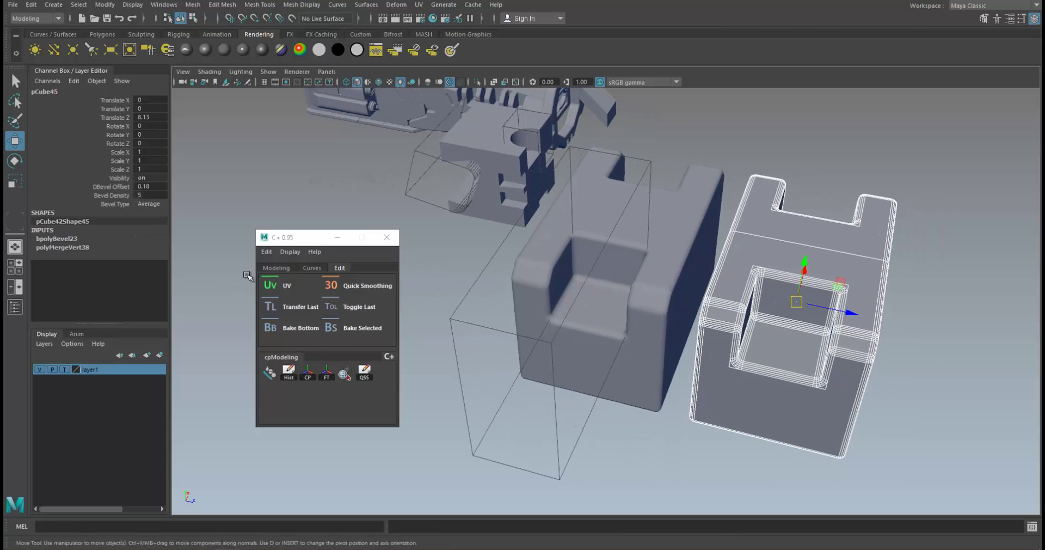
Show the modeling tools again and draw a new 5.609 cube in the empty space in front of the boxes
click(268, 269)
alt+drag(703, 309, 626, 315)
alt+right_drag(626, 316, 549, 326)
alt+middle_drag(532, 393, 570, 350)
click(569, 350)
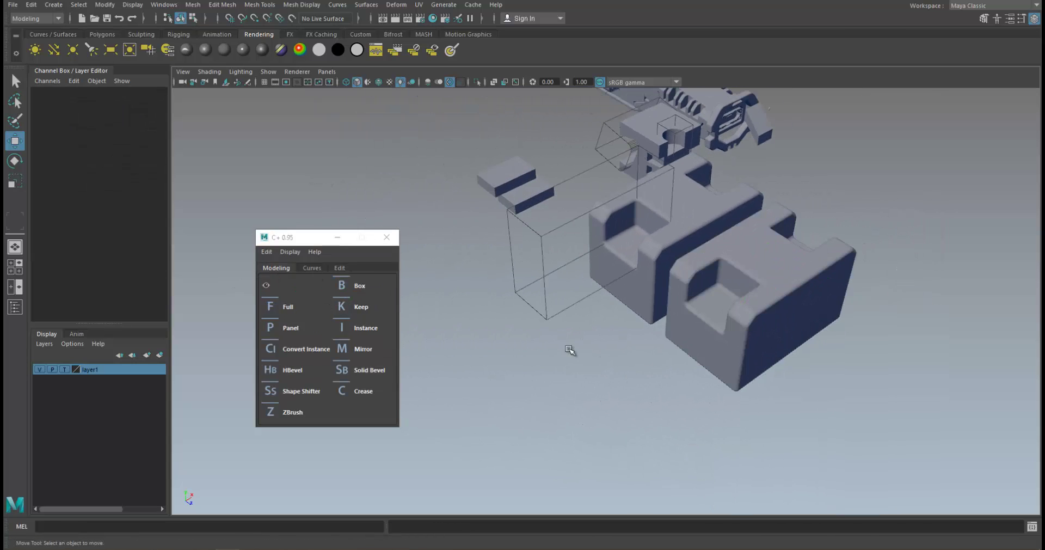
shift+right_drag(570, 351, 577, 381)
shift+drag(538, 392, 598, 396)
drag(572, 343, 628, 327)
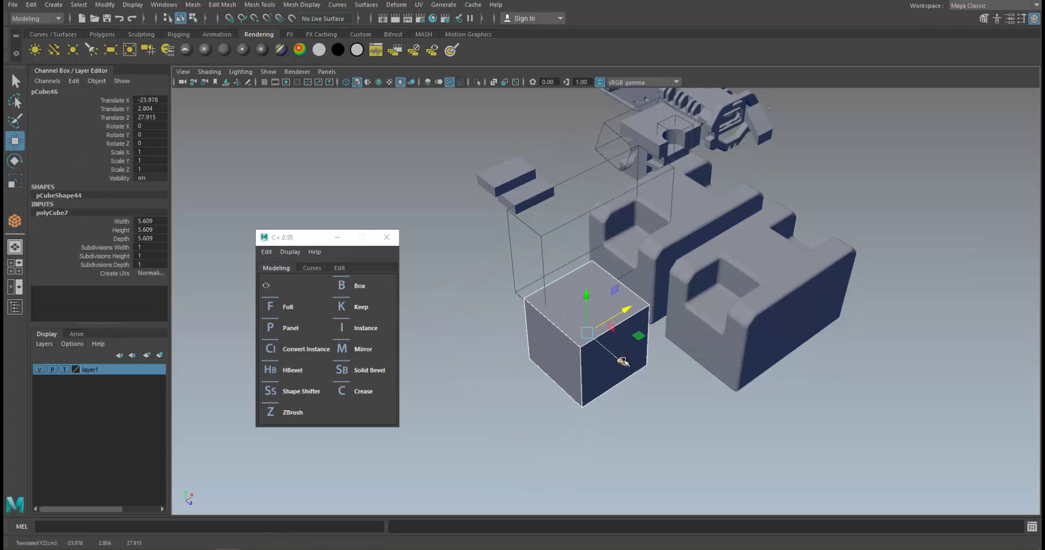
Move the new cube to Z 30.107 and scale it to 0.767 in X and 1.21 in Z
drag(622, 361, 640, 370)
key(r)
drag(641, 326, 653, 352)
key(w)
alt+right_drag(653, 352, 661, 393)
Inspect the new cube's individual faces by selecting them in turn, ending with its front and top faces together
double_click(652, 370)
alt+drag(669, 373, 618, 354)
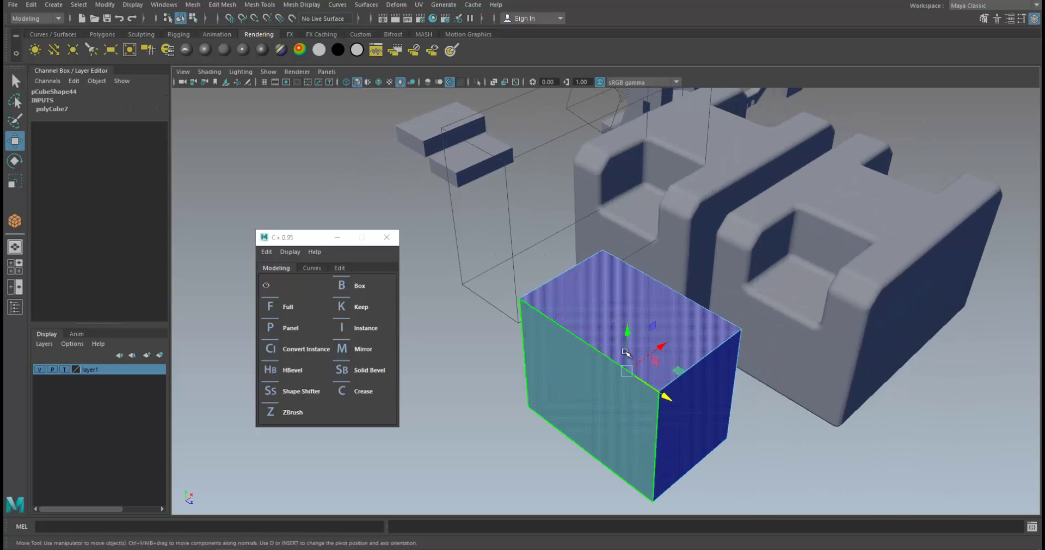
click(681, 318)
alt+drag(746, 289, 597, 345)
click(613, 341)
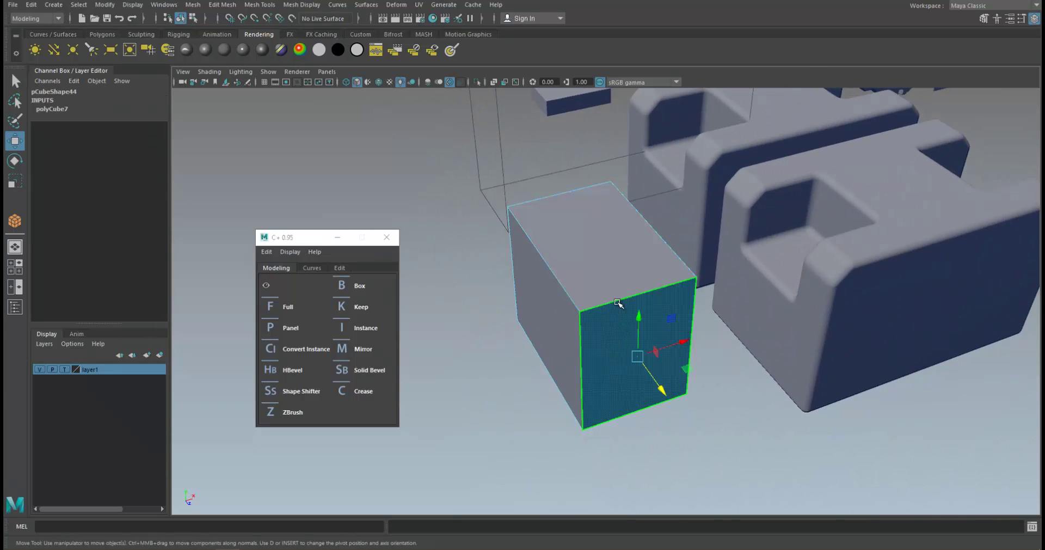
shift+click(611, 268)
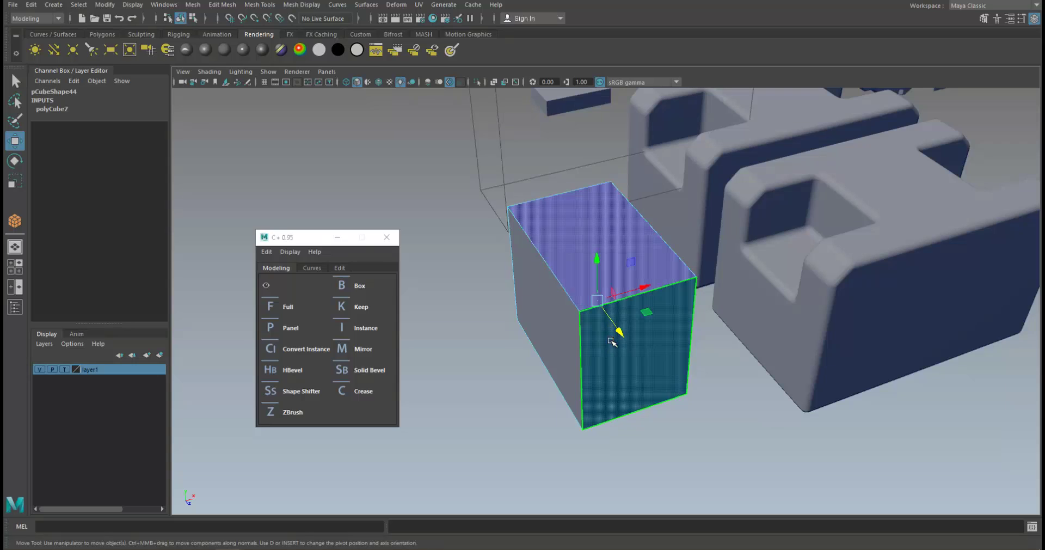
Apply HBevel to the new cube with an offset of 0.22 and a bevel density of 6
click(265, 371)
mouse_move(547, 330)
middle_down()
mouse_move(570, 341)
mouse_move(562, 333)
middle_up()
key(w)
alt+drag(618, 334, 647, 313)
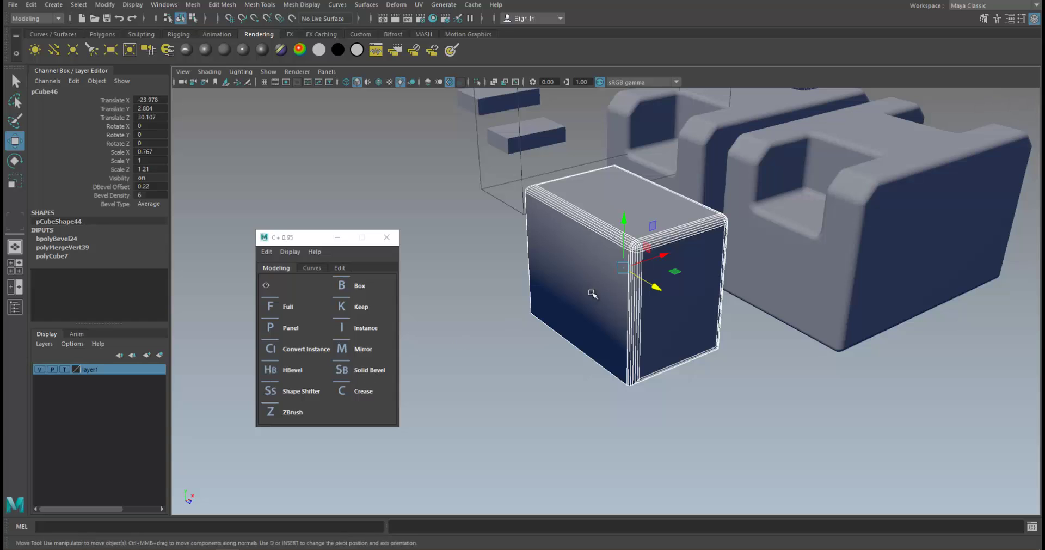
Extrude the cube's large side face twice, scaling it down to an inset and pushing it inward as a square recess
alt+right_drag(614, 282, 618, 306)
alt+middle_drag(564, 291, 567, 341)
alt+drag(567, 343, 481, 370)
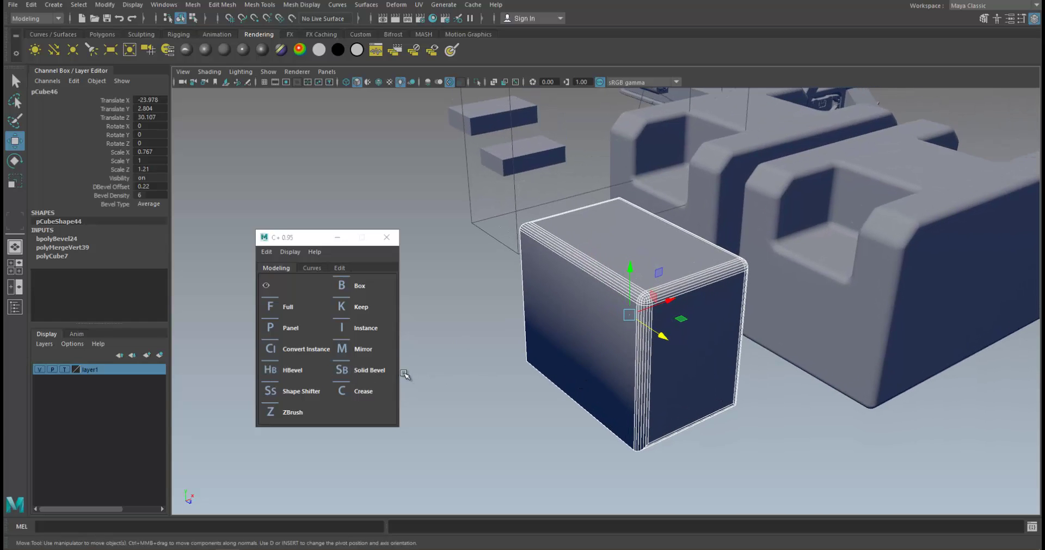
alt+drag(411, 366, 715, 322)
click(714, 321)
alt+right_drag(714, 321, 775, 297)
alt+middle_drag(775, 297, 716, 306)
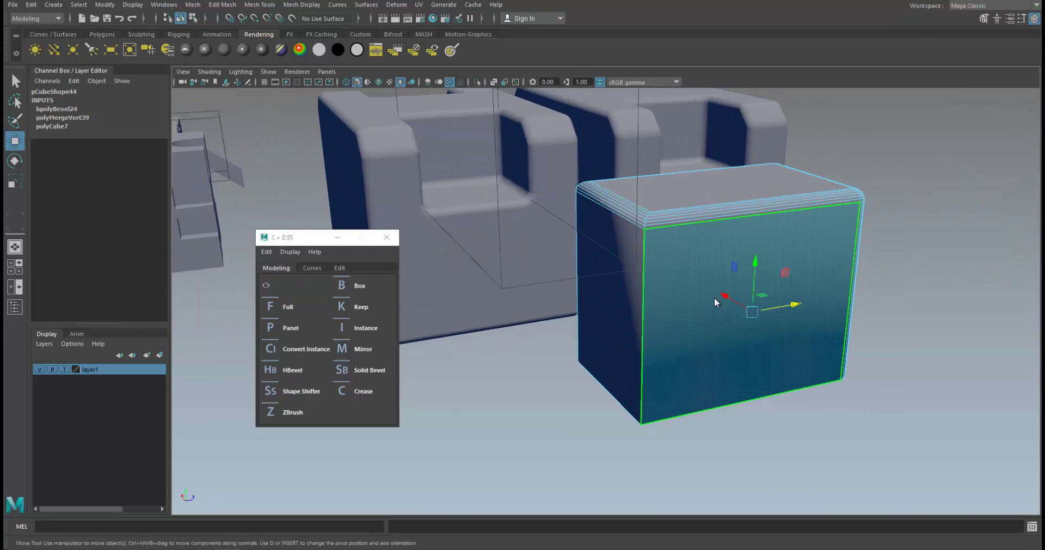
key(ctrl+e)
key(r)
drag(751, 312, 649, 275)
key(ctrl+e)
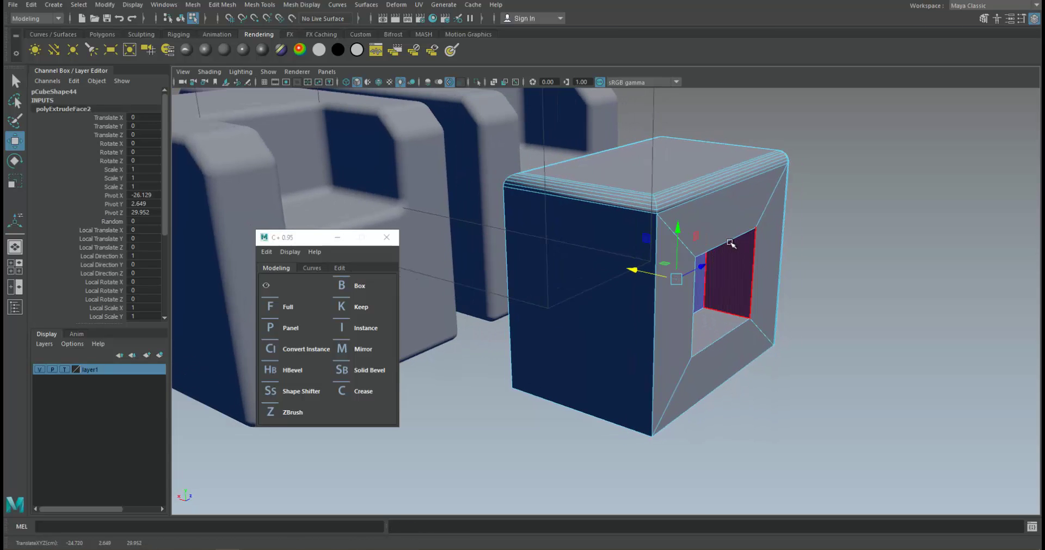
Harden the edges around the square recess of the cube
alt+drag(730, 244, 664, 267)
key(F10)
click(668, 256)
shift+double_click(767, 221)
shift+right_drag(691, 243, 894, 219)
Inspect the recess's inner faces by selecting the back face and adding the bottom one
alt+drag(758, 282, 703, 264)
key(F11)
click(683, 308)
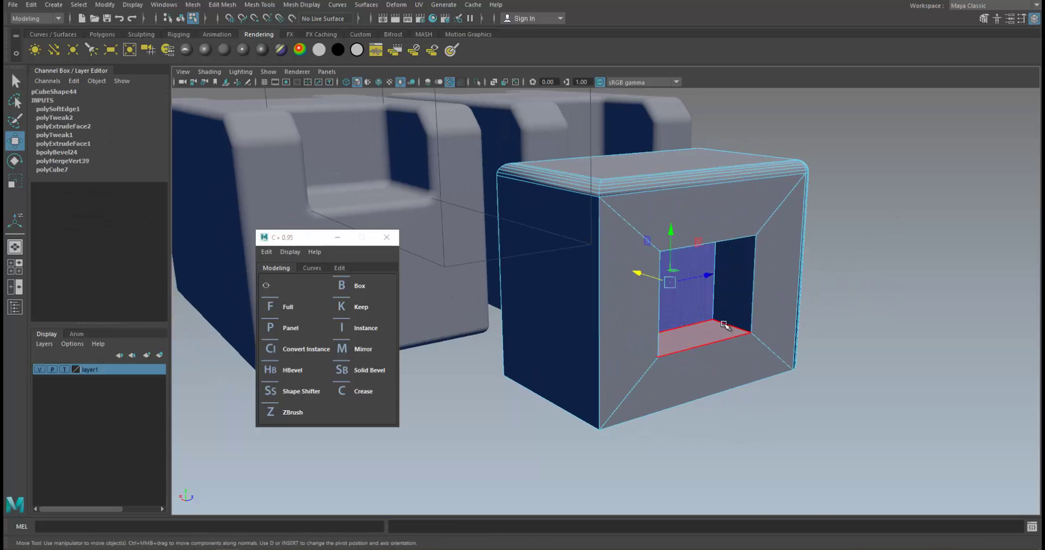
shift+click(702, 335)
alt+drag(694, 317, 609, 340)
Apply HBevel to the cube's recess edges with an offset of 0.13 and a bevel density of 4
click(282, 370)
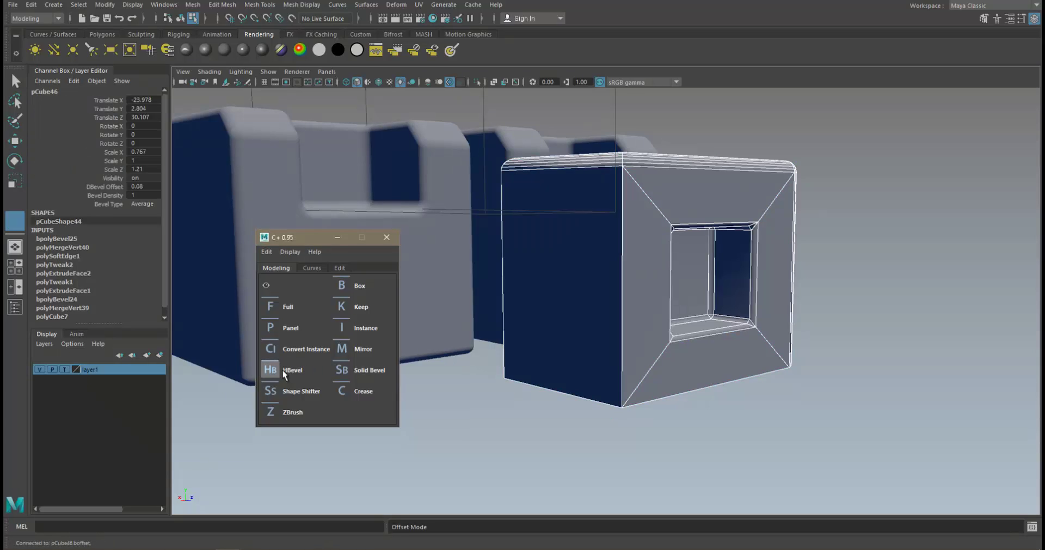
click(282, 369)
middle_drag(575, 287, 586, 286)
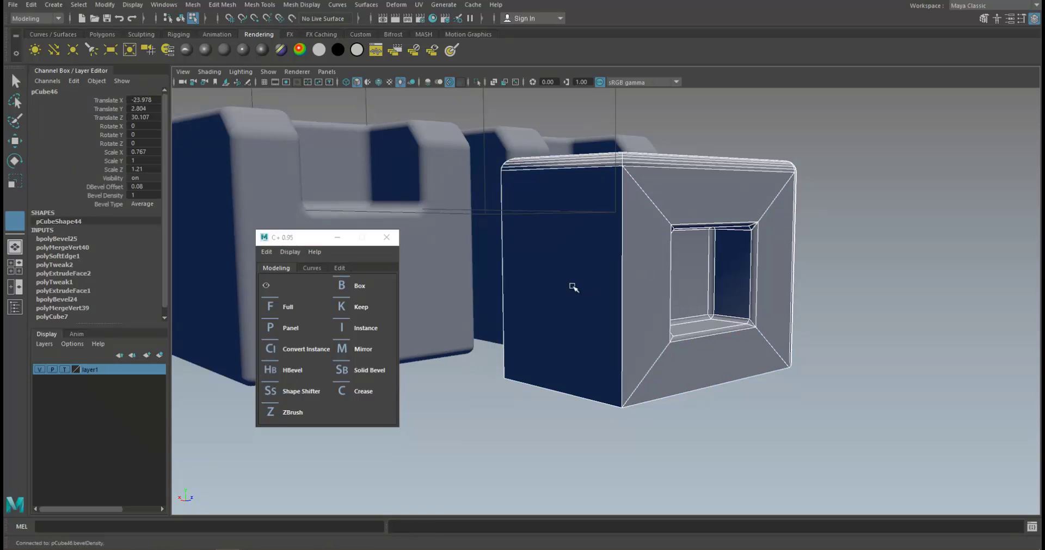
click(305, 369)
middle_drag(653, 300, 698, 296)
drag(698, 295, 716, 328)
click(276, 371)
click(319, 368)
drag(624, 309, 547, 328)
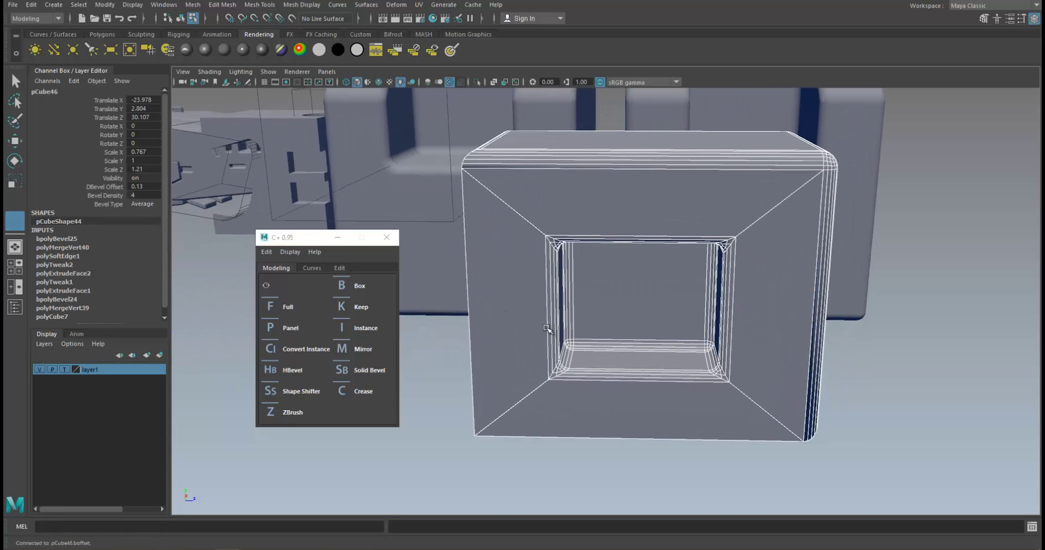
Try the Star bevel type on the recess corners and settle on the Round bevel type
click(143, 203)
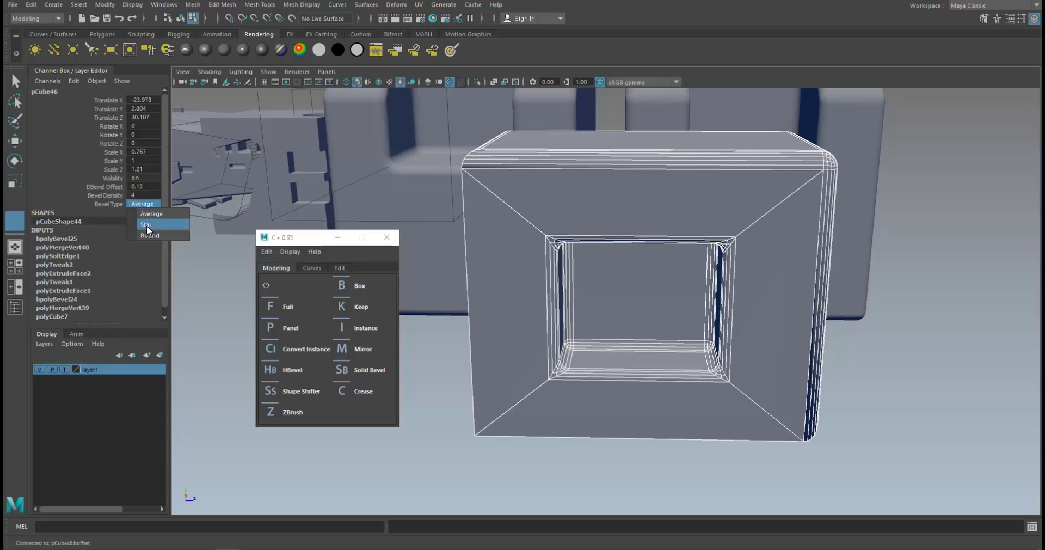
click(146, 226)
alt+drag(516, 229, 517, 205)
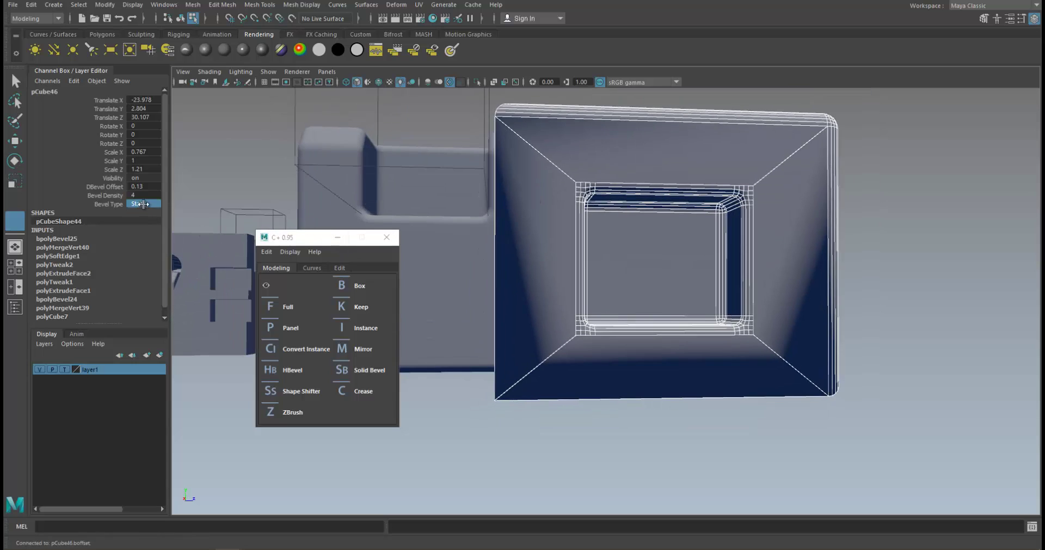
click(152, 232)
alt+drag(593, 179, 738, 320)
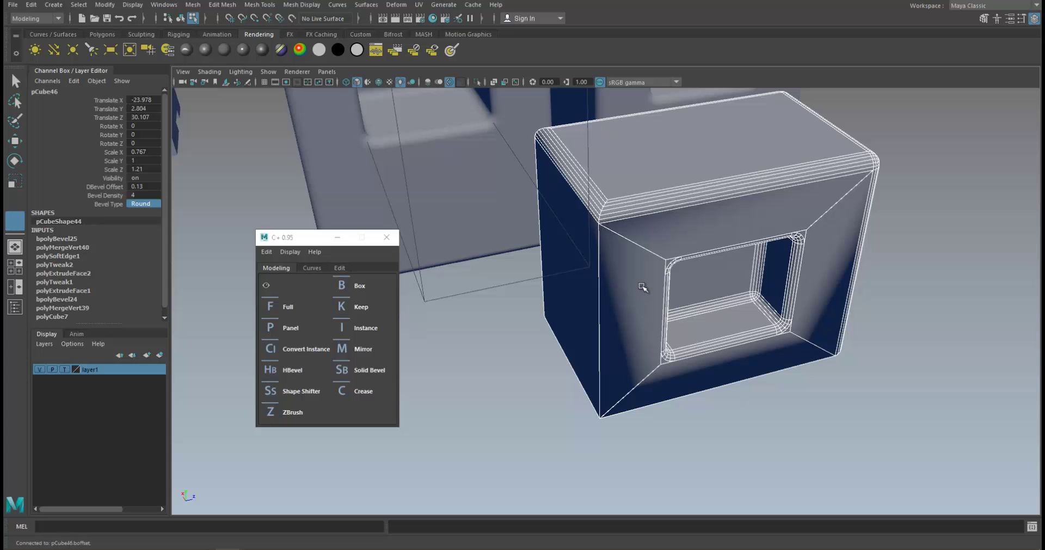
Try moving the lower corner vertices of the beveled cube, undo the moves and return to object mode
key(w)
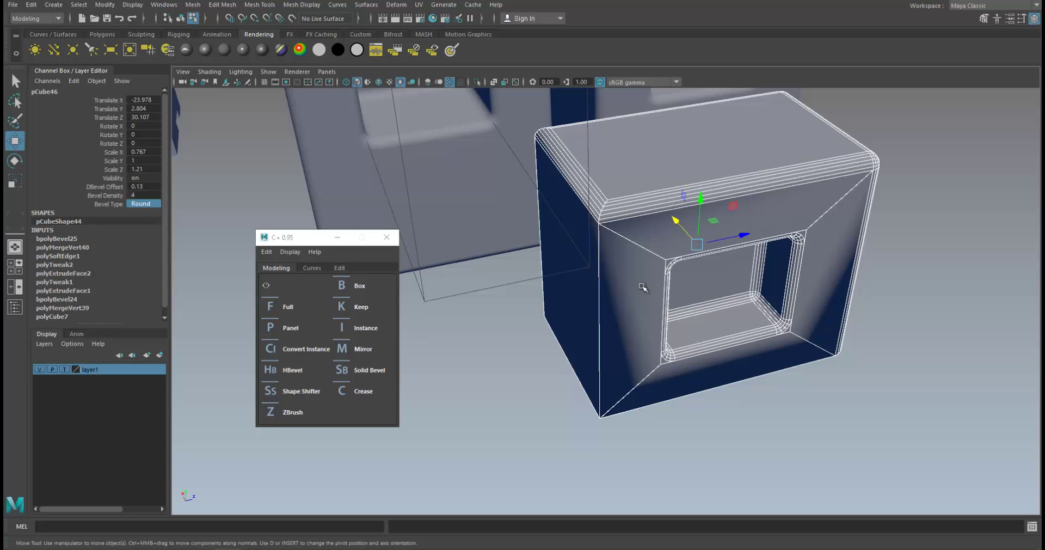
alt+drag(642, 286, 606, 307)
right_drag(557, 336, 480, 335)
drag(491, 312, 498, 347)
key(ctrl+z)
key(F8)
key(ctrl+z)
key(ctrl+z)
key(ctrl+z)
drag(528, 369, 561, 389)
key(ctrl+z)
key(ctrl+z)
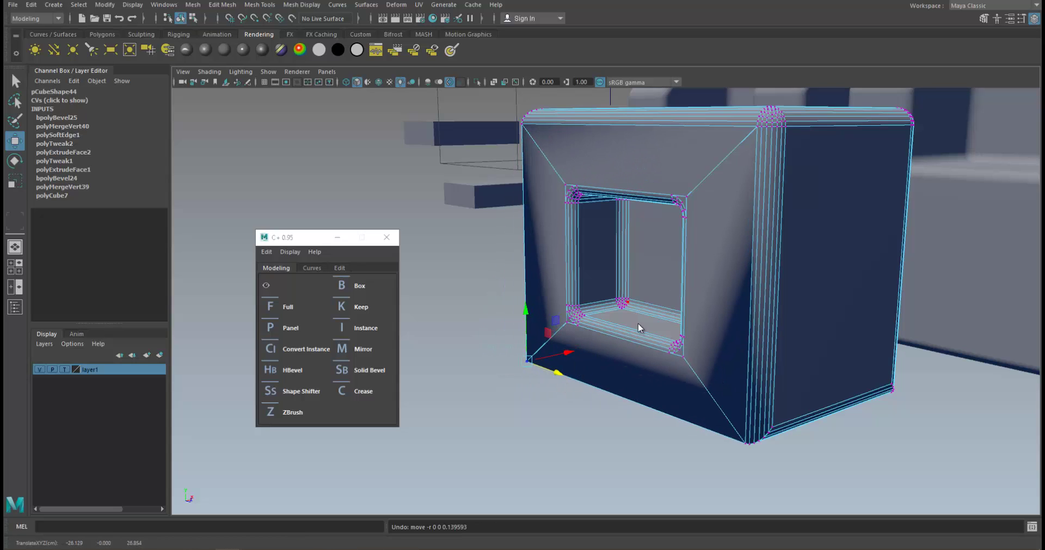
key(F8)
Show the edit tools, apply Quick Smoothing 30 to the beveled cube and deselect it
click(338, 267)
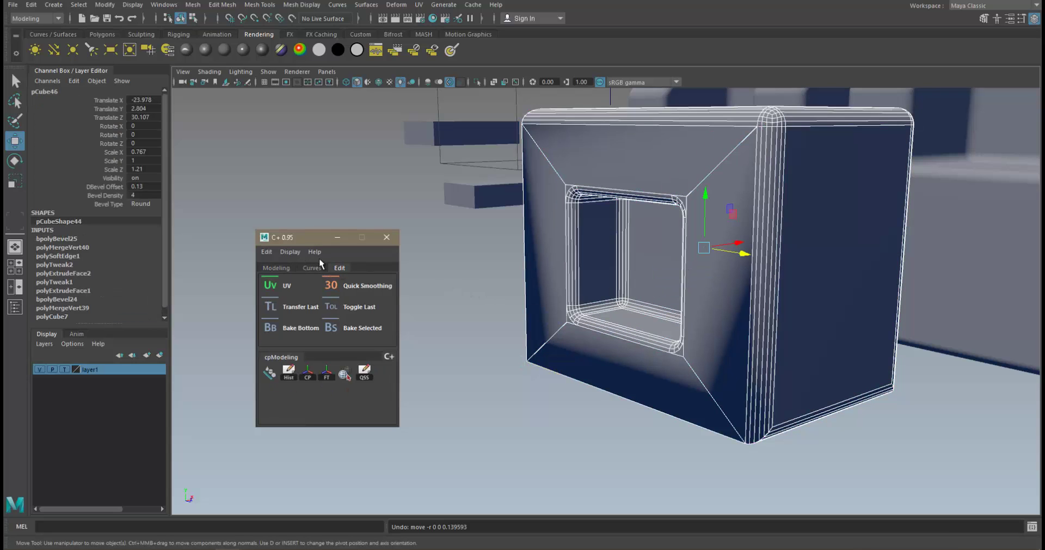
drag(302, 236, 314, 231)
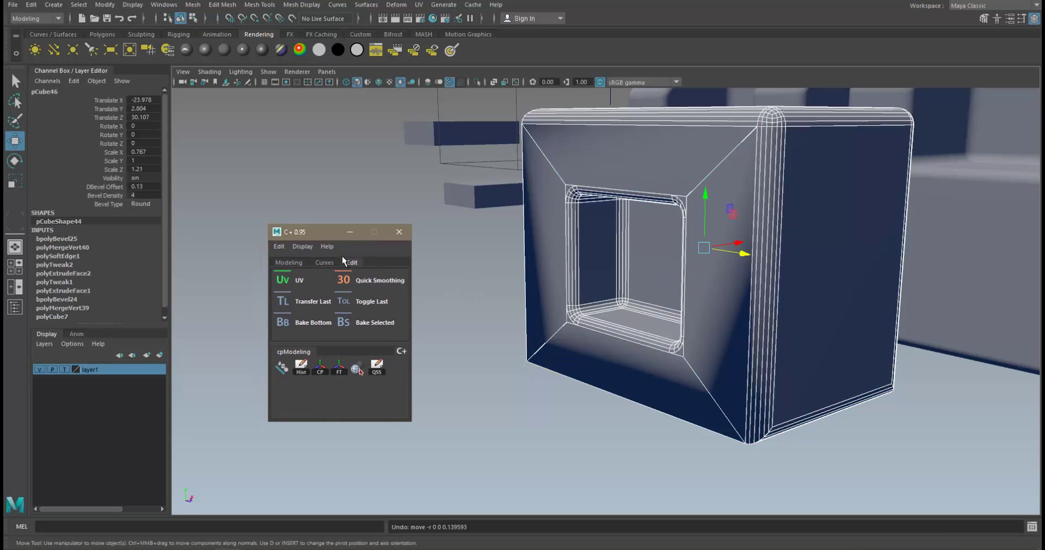
click(361, 277)
click(507, 372)
alt+drag(534, 364, 647, 370)
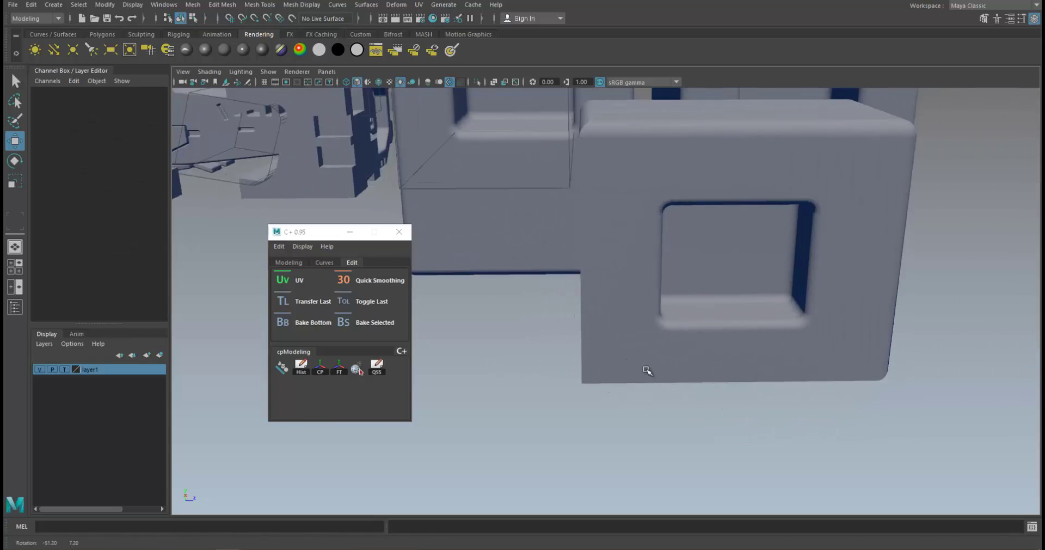
Delete the beveled cube together with the notched test boxes behind it and clear the selection
click(825, 366)
click(800, 393)
alt+right_drag(784, 396, 714, 398)
mouse_move(714, 399)
alt+mouse_down()
mouse_move(637, 399)
mouse_move(671, 379)
mouse_move(723, 391)
alt+mouse_up()
drag(801, 344, 503, 198)
alt+right_drag(512, 202, 622, 244)
key(Delete)
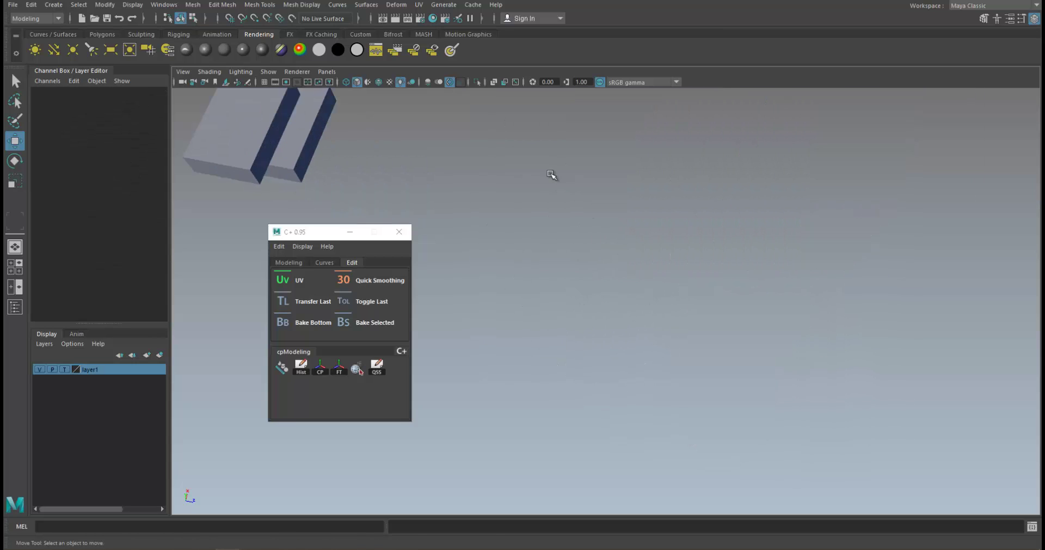
alt+drag(551, 174, 536, 240)
drag(485, 163, 603, 295)
drag(552, 257, 833, 209)
alt+middle_drag(730, 227, 557, 263)
alt+drag(557, 263, 672, 253)
drag(641, 198, 693, 471)
click(514, 362)
Show the modeling tools and toggle the boolean objects' visibility several times, leaving the wireframe cutters hidden
click(290, 264)
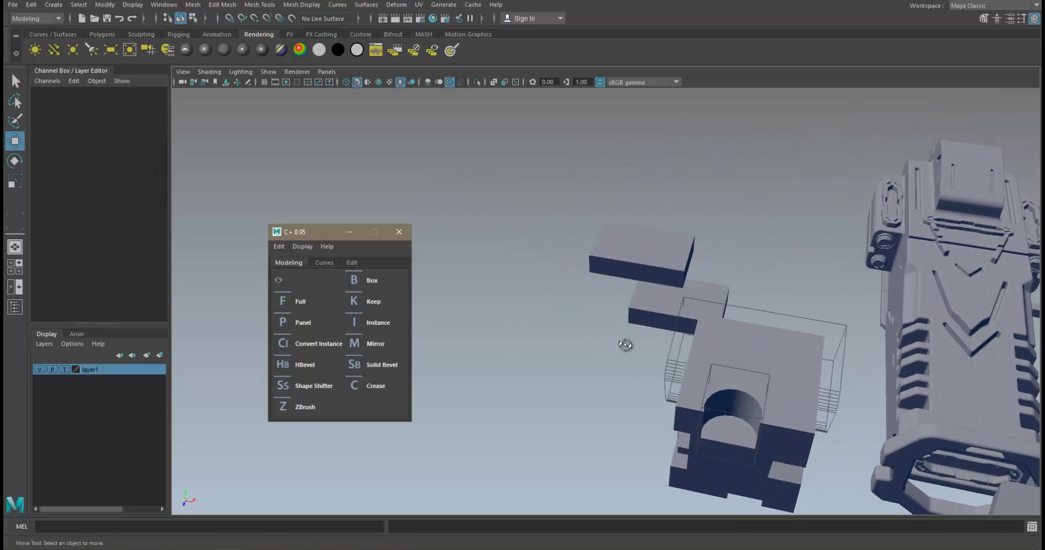
alt+drag(648, 344, 685, 343)
alt+middle_drag(686, 343, 694, 247)
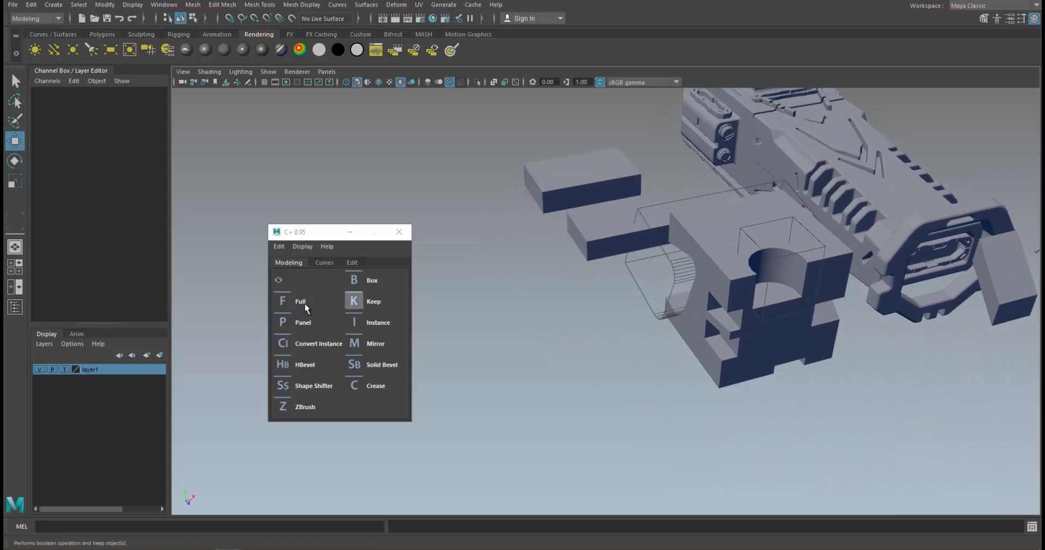
click(279, 280)
click(278, 280)
click(279, 280)
scroll(772, 303, down, 4)
alt+drag(772, 303, 356, 238)
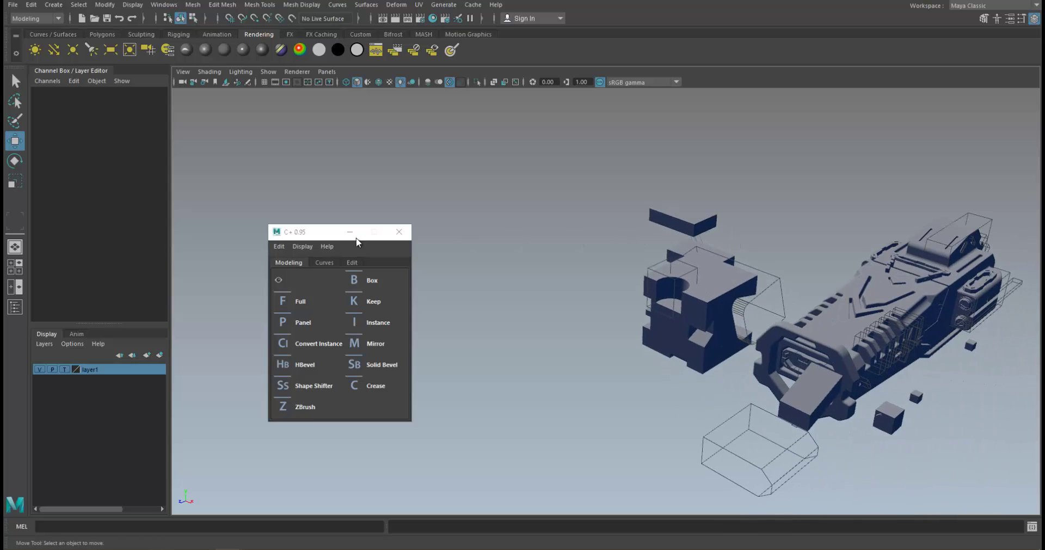
click(279, 278)
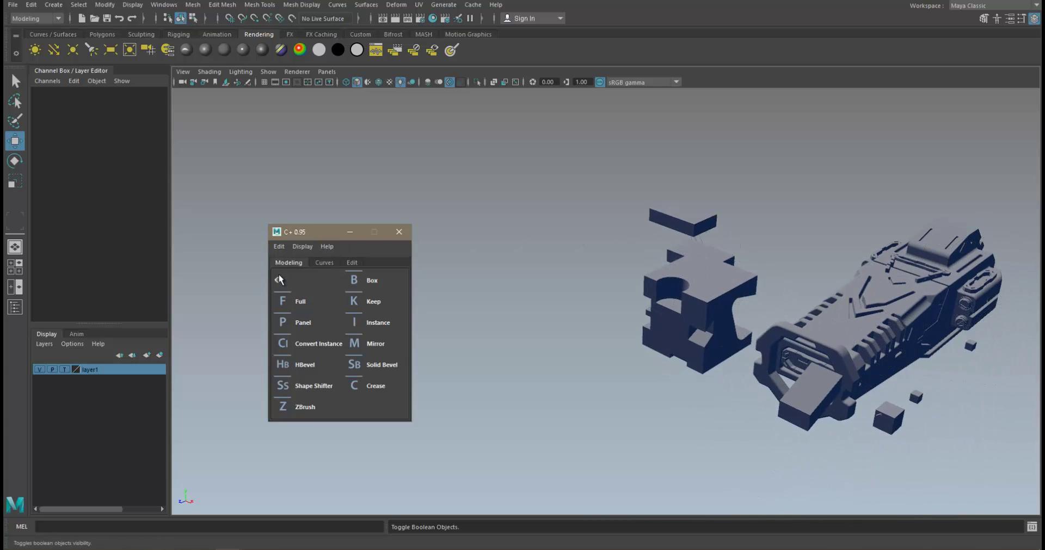
click(279, 279)
click(279, 278)
Delete the cut test cube and the flat slab beside the gun model
alt+drag(706, 309, 668, 382)
click(670, 385)
key(Delete)
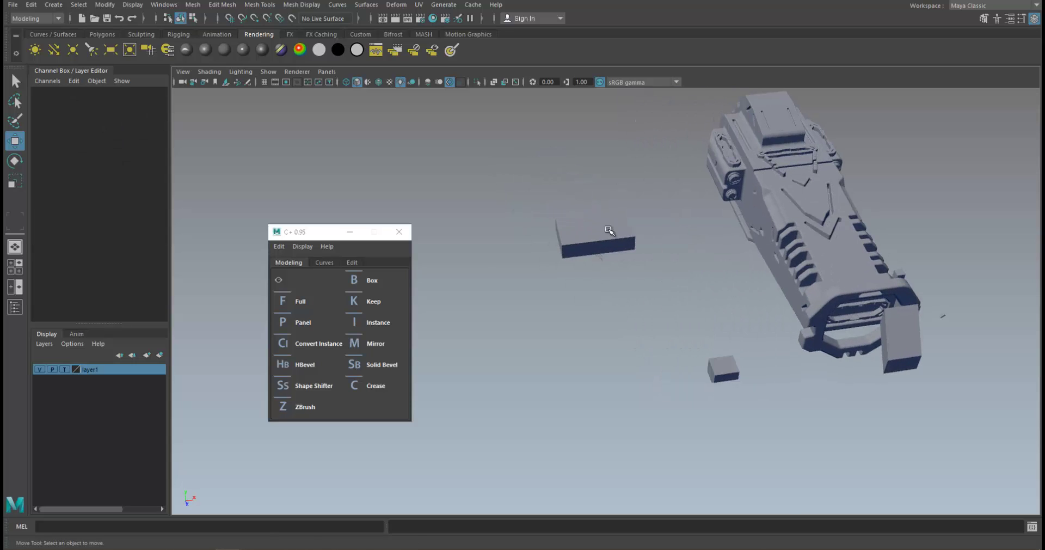
click(611, 232)
key(Delete)
Delete the small block and the larger block in front of the gun model
scroll(695, 324, up, 2)
click(718, 367)
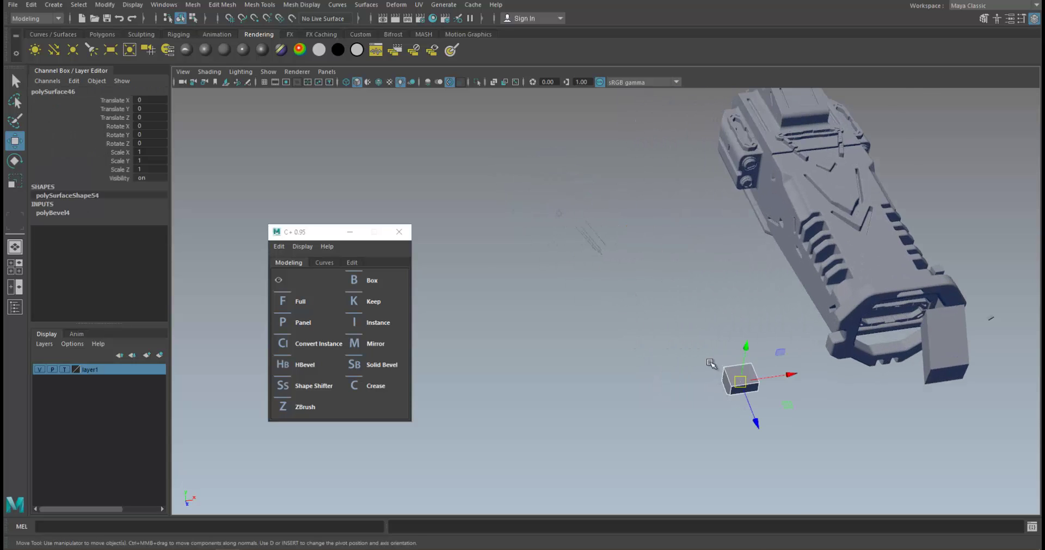
scroll(757, 351, up, 5)
key(Delete)
scroll(779, 331, down, 3)
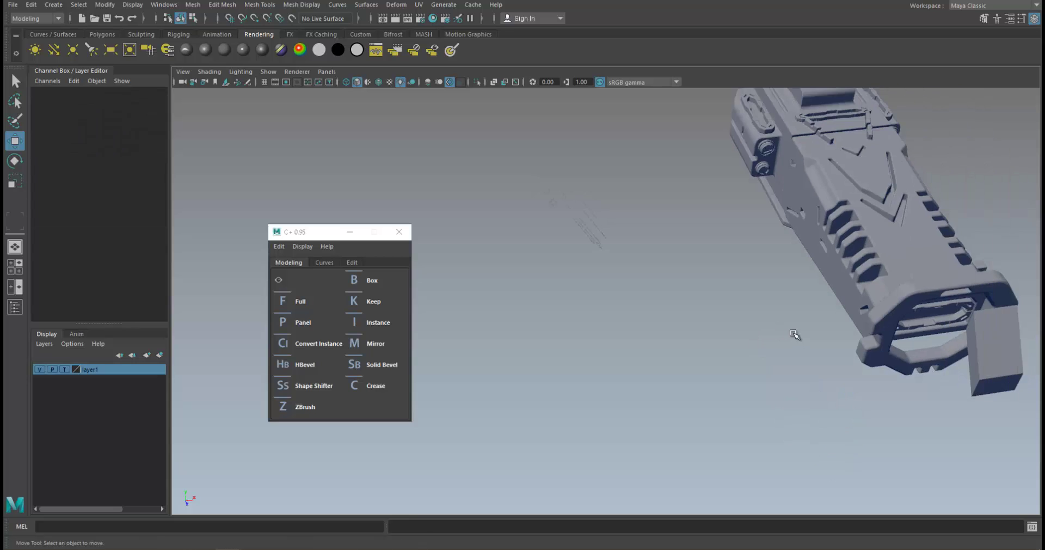
scroll(793, 326, up, 1)
click(1033, 368)
key(Delete)
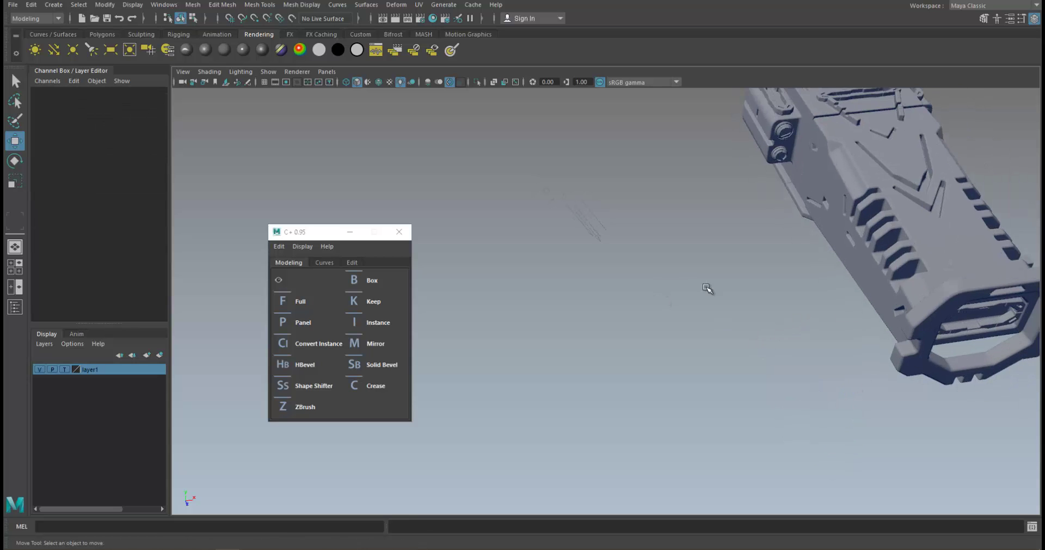
Draw a new 3.713 cube beside the gun model and stretch it to a scale of 2.482 in Z
alt+drag(612, 329, 550, 322)
shift+right_drag(550, 322, 602, 310)
click(602, 310)
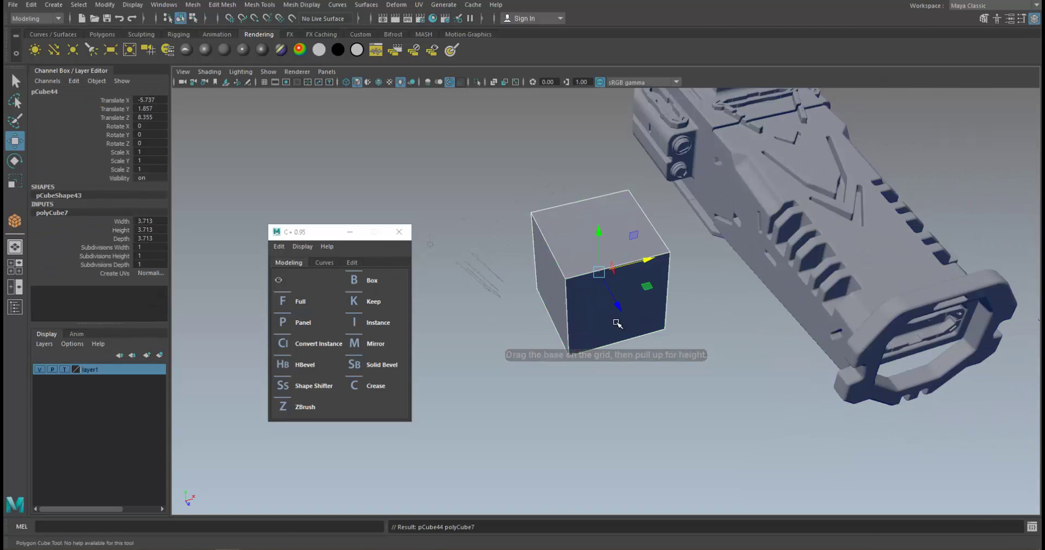
key(r)
drag(616, 306, 653, 347)
Bevel the short top edge at the box's front end into a wide flat chamfer
right_drag(653, 347, 648, 283)
click(634, 328)
key(ctrl+b)
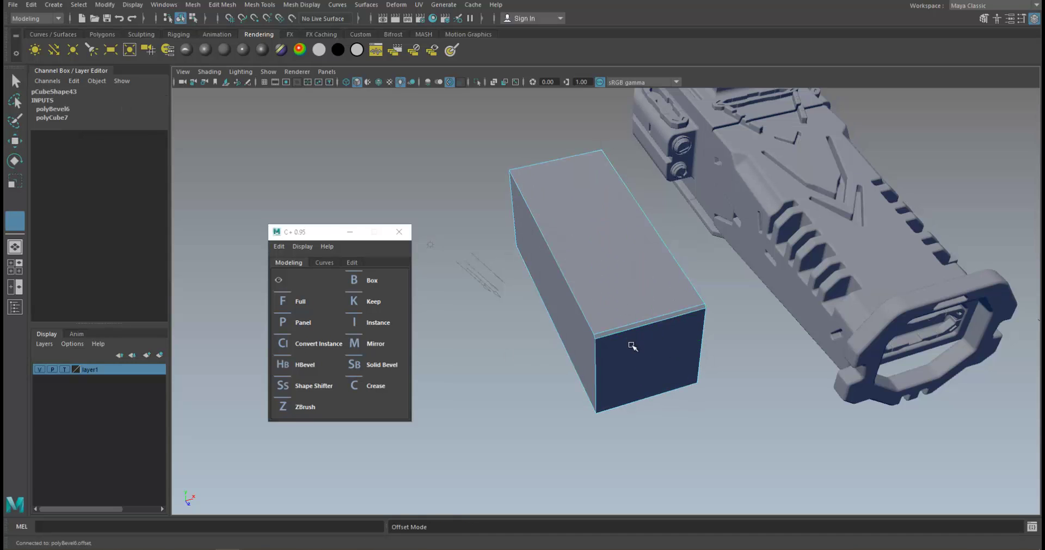
drag(628, 349, 633, 347)
right_drag(624, 339, 675, 305)
key(w)
Bevel the box's long top edge facing the gun into a narrower flat chamfer and return to object mode
alt+drag(707, 311, 561, 315)
alt+middle_drag(626, 327, 710, 364)
right_drag(711, 364, 719, 333)
click(718, 345)
key(ctrl+b)
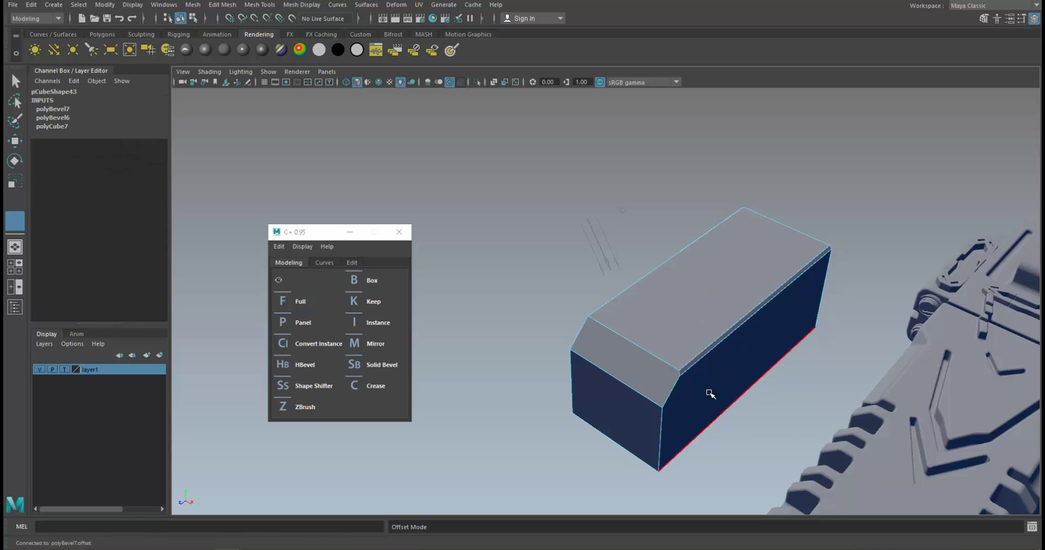
drag(709, 394, 708, 392)
key(w)
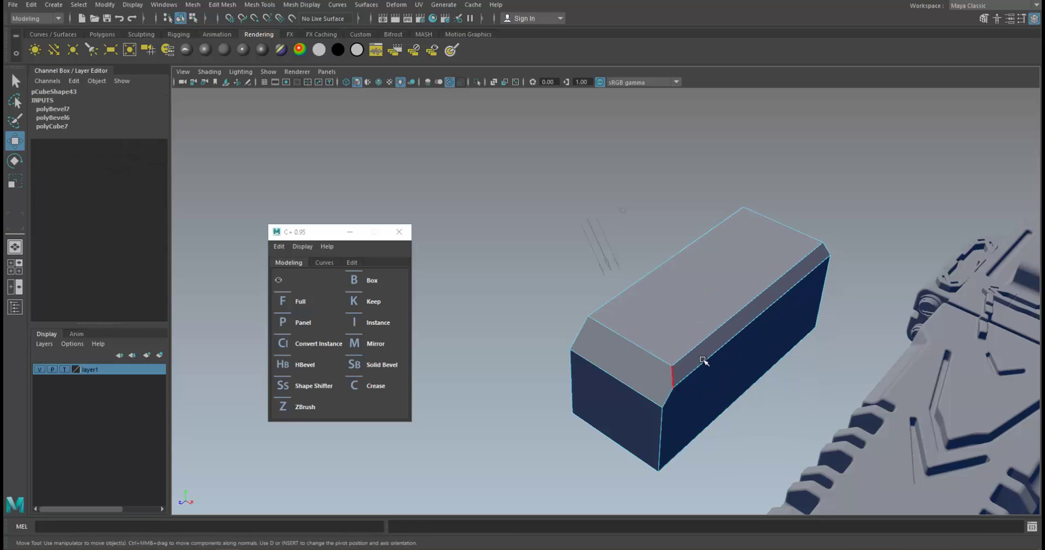
key(F8)
Bevel the long bottom edge on the box's far side from the gun into a rounded profile with several segments
alt+drag(717, 347, 727, 289)
key(F10)
click(653, 373)
key(ctrl+b)
key(w)
key(F8)
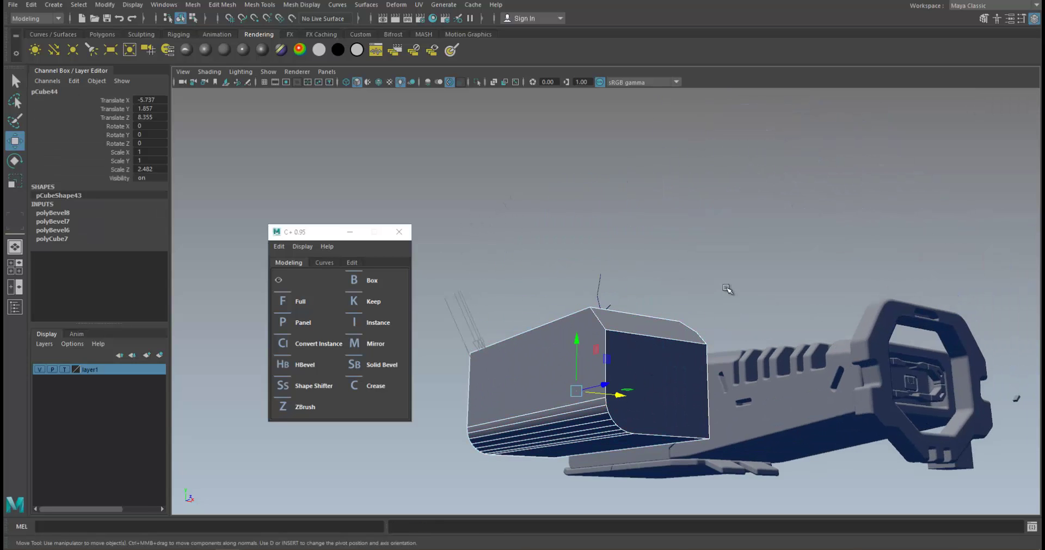
Examine the beveled box from several sides and reselect it
click(727, 289)
alt+drag(669, 347, 662, 294)
click(663, 294)
mouse_move(700, 370)
alt+mouse_down()
mouse_move(729, 419)
mouse_move(707, 373)
alt+mouse_up()
alt+middle_drag(707, 372, 680, 356)
alt+drag(681, 356, 544, 338)
mouse_move(718, 327)
alt+middle_down()
mouse_move(734, 359)
mouse_move(717, 329)
alt+middle_up()
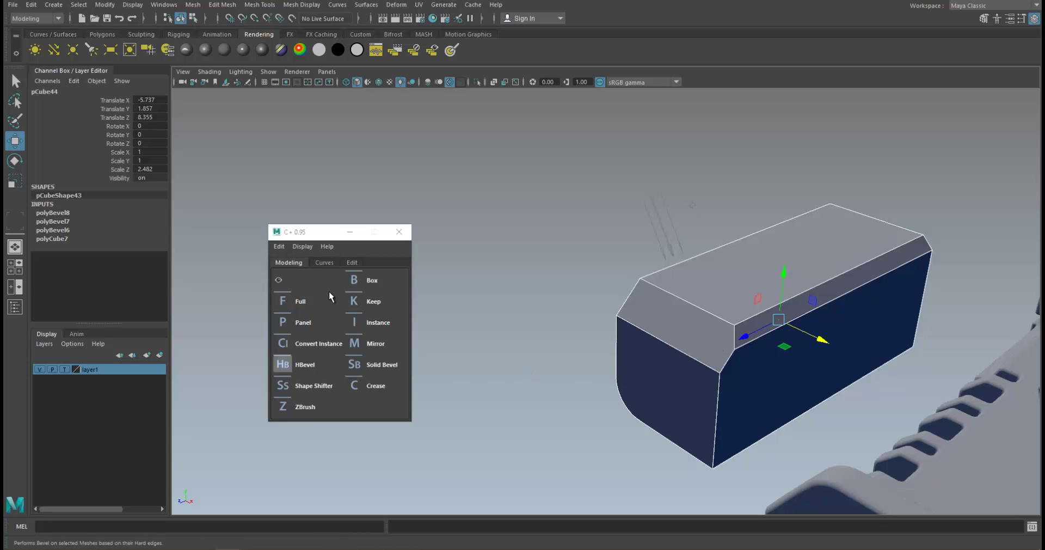
Apply Solid Bevel to the box and set its support loop width to 0.25
drag(306, 238, 321, 162)
alt+drag(467, 301, 677, 294)
click(380, 279)
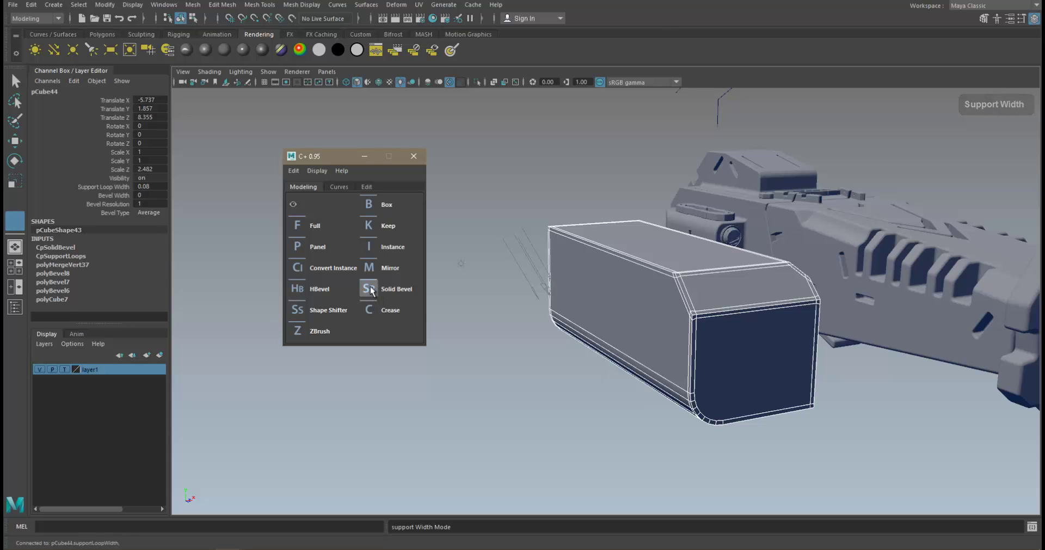
click(371, 289)
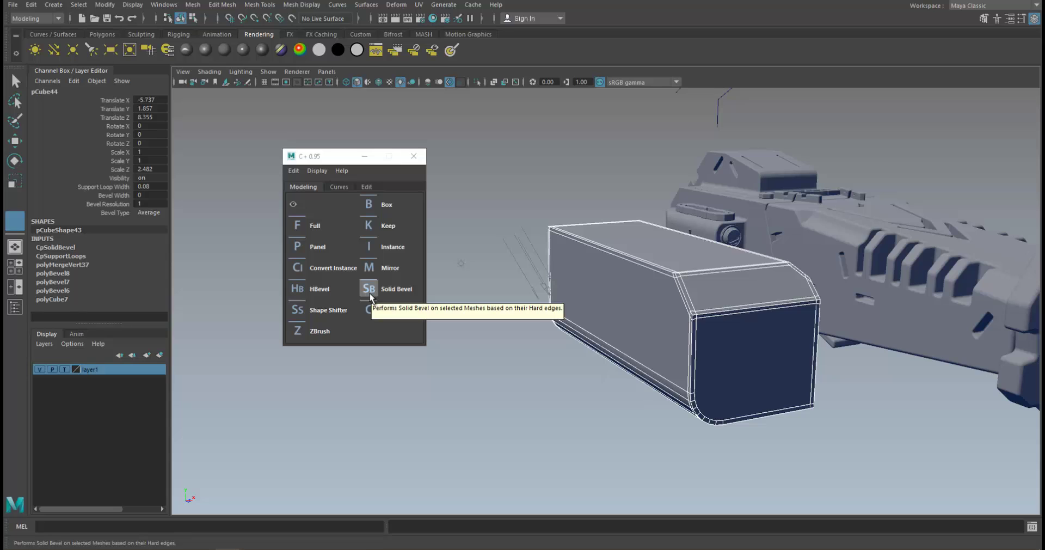
click(370, 293)
drag(576, 290, 469, 293)
Try increasing the Solid Bevel's bevel width on the box and undo the change
click(376, 294)
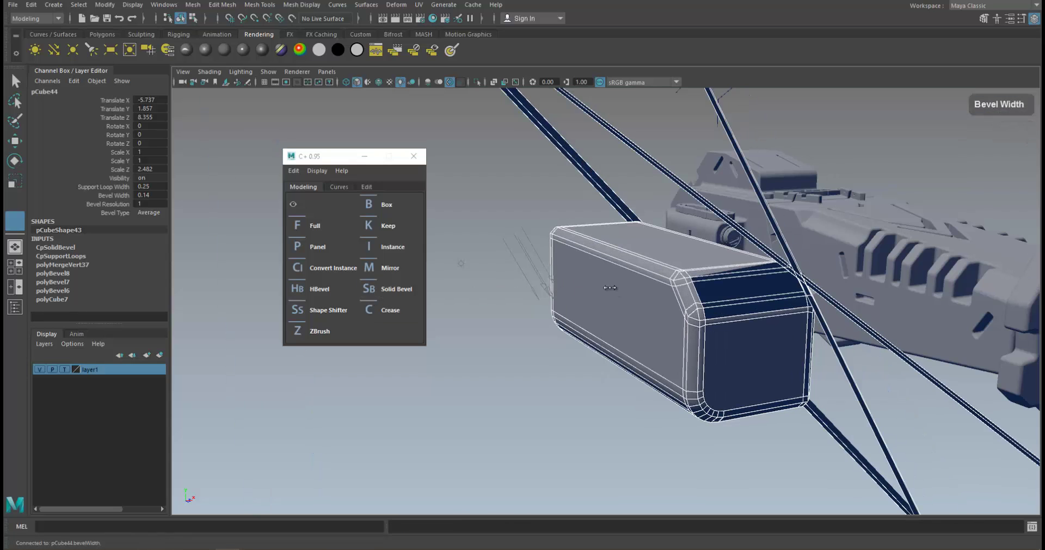
drag(610, 287, 638, 306)
key(ctrl+z)
Reduce the Solid Bevel's support loop width to 0.16
click(374, 294)
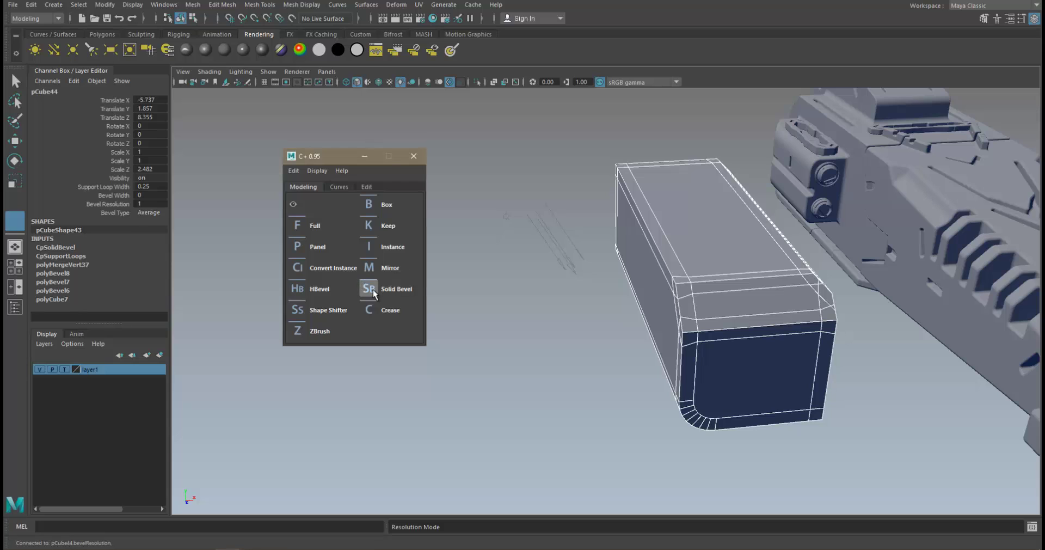
click(382, 288)
middle_drag(633, 300, 624, 299)
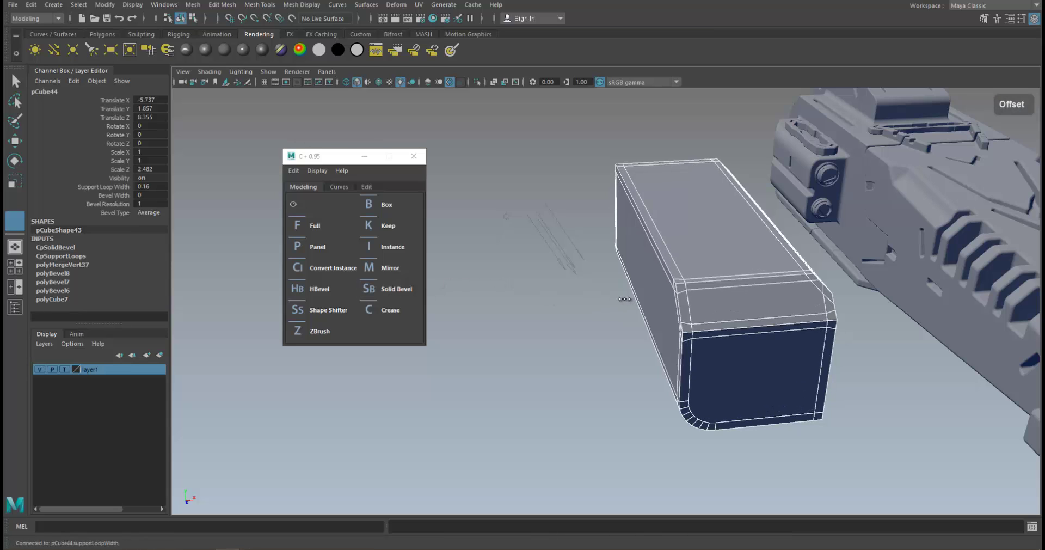
Set the Solid Bevel's bevel width to 0.09 and its bevel resolution to 4
alt+drag(602, 291, 648, 267)
click(369, 289)
drag(604, 305, 619, 305)
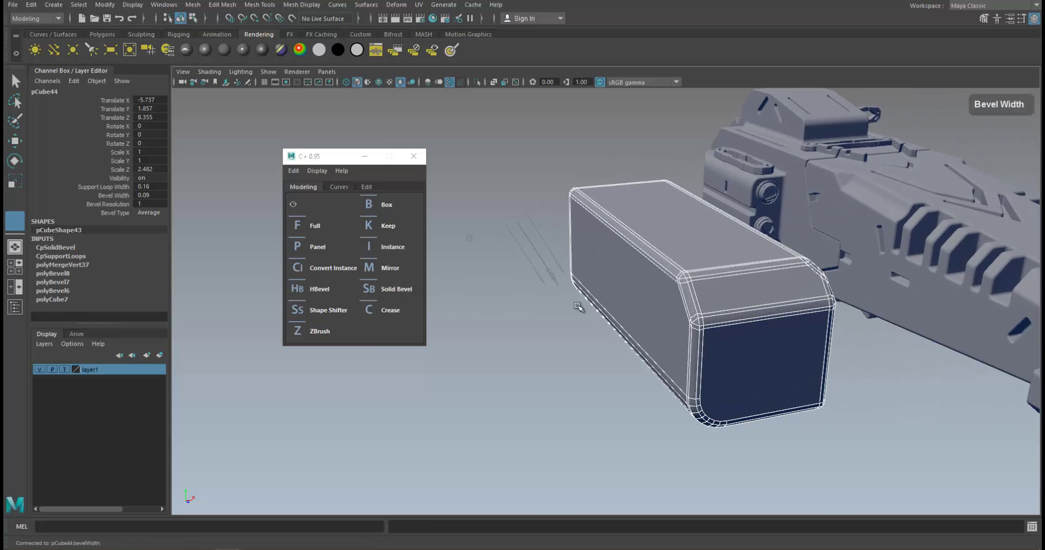
click(381, 292)
middle_drag(587, 302, 602, 302)
alt+drag(735, 304, 626, 293)
key(w)
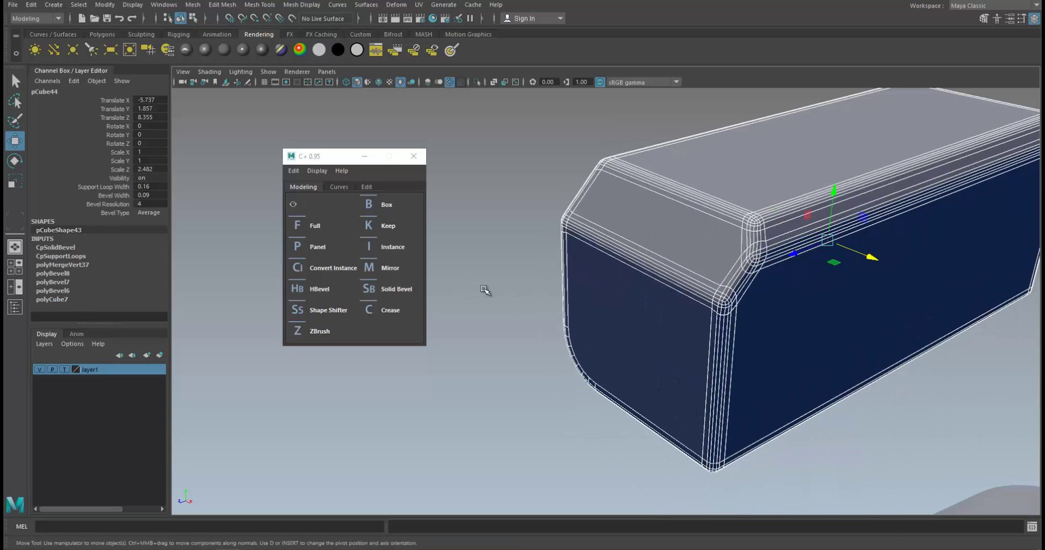
scroll(487, 289, down, 2)
alt+drag(513, 277, 509, 306)
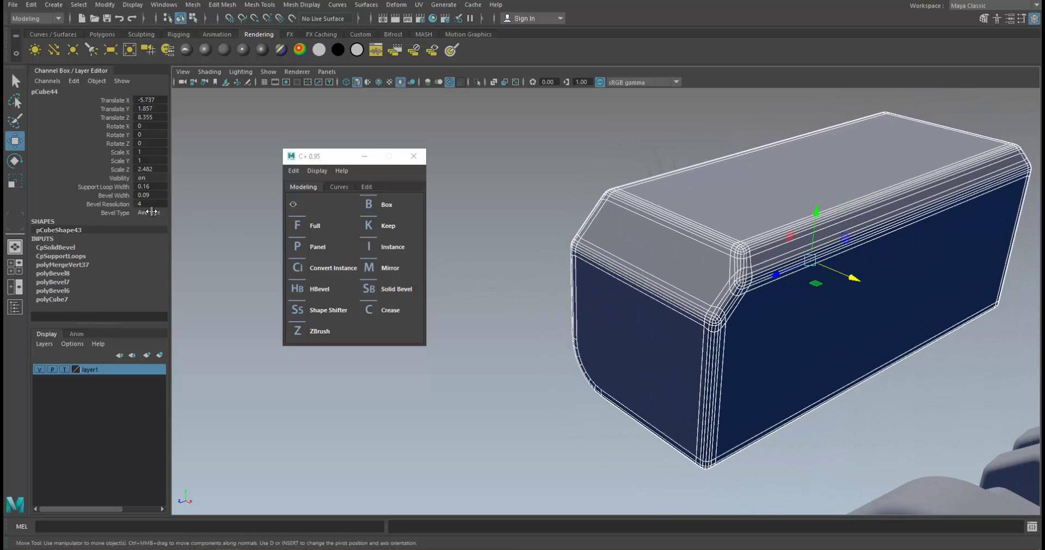
Set the Solid Bevel's bevel width to 0 and check the rounded underside of the box
click(121, 195)
middle_drag(614, 204, 568, 199)
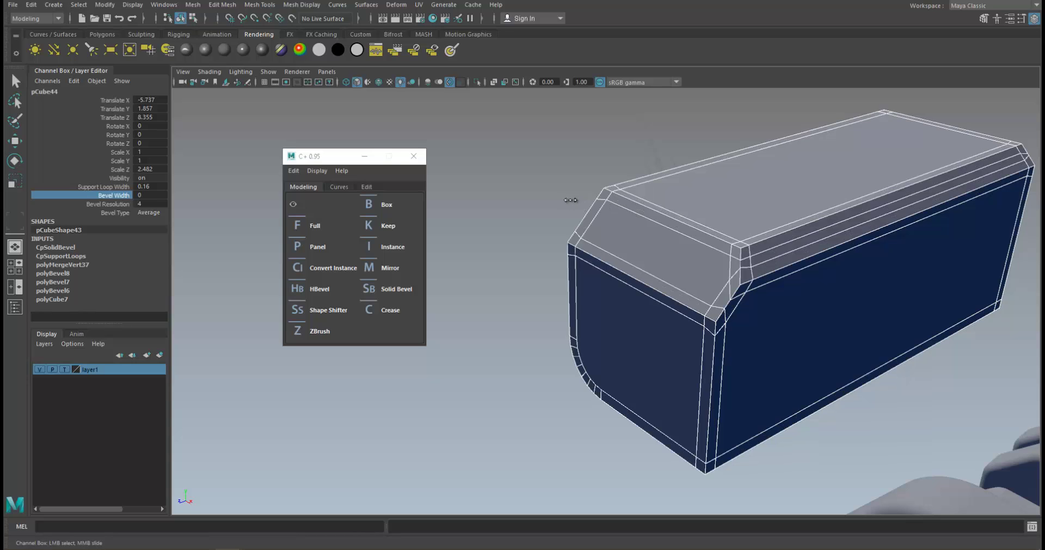
alt+drag(747, 249, 716, 199)
alt+right_drag(716, 198, 749, 184)
key(w)
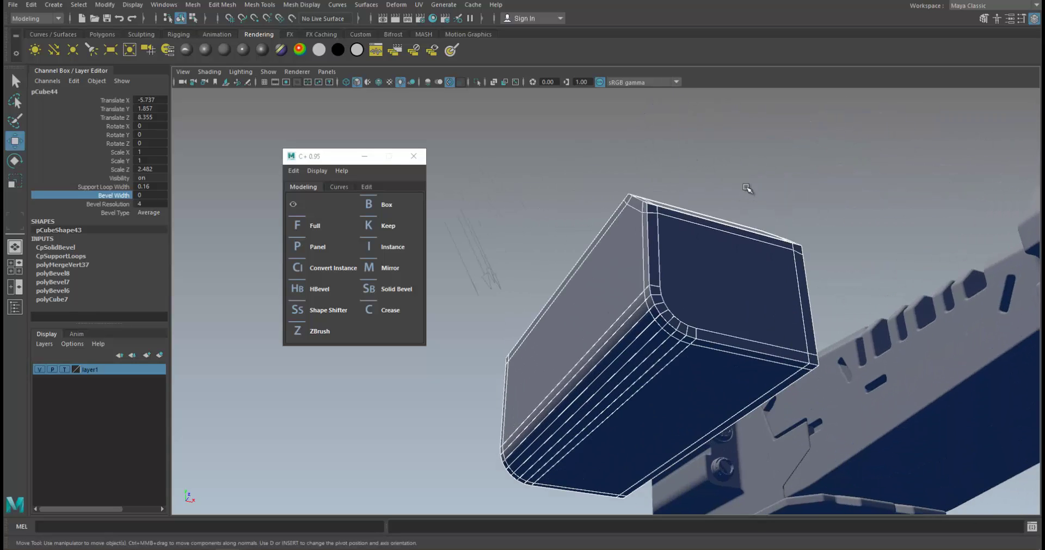
click(756, 174)
click(700, 228)
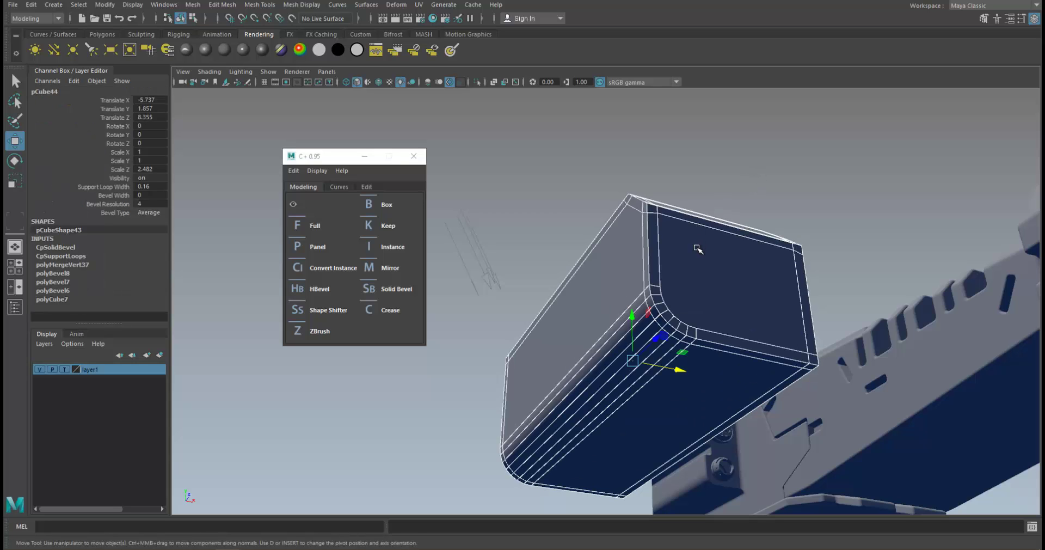
Turn on smooth mesh preview for the box and inspect its support loops and corners from several sides
key(3)
click(748, 199)
alt+drag(765, 191, 685, 291)
click(720, 289)
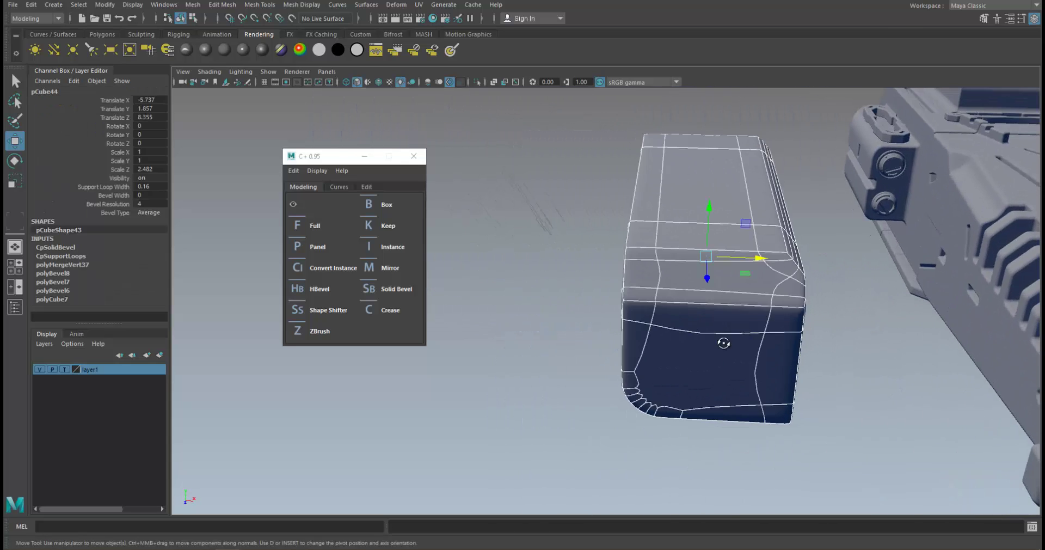
alt+drag(712, 345, 494, 326)
click(494, 326)
alt+drag(644, 360, 707, 342)
click(637, 375)
alt+drag(636, 375, 673, 355)
click(623, 368)
click(679, 324)
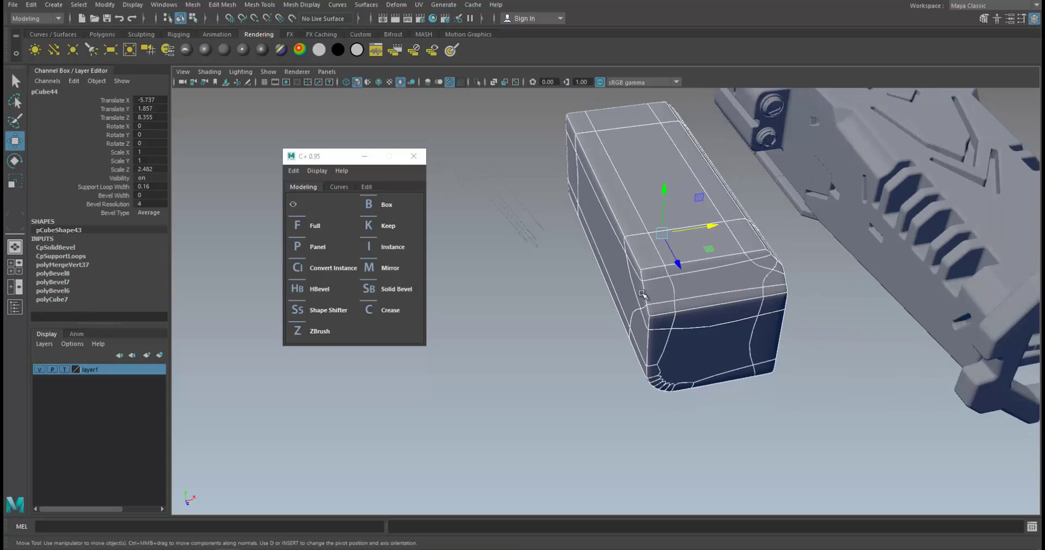
key(ctrl+z)
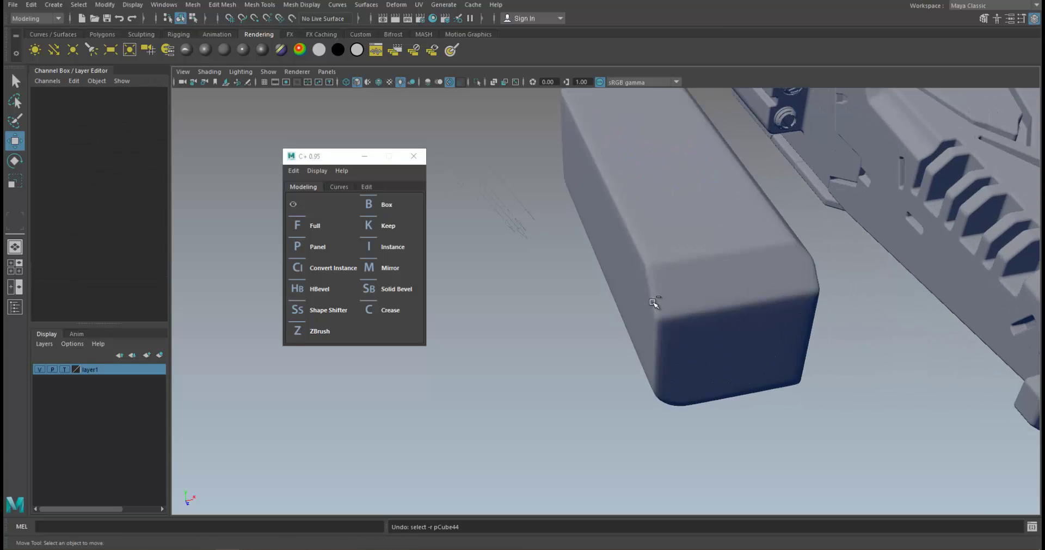
Create a new cube beside the beveled box and stretch it lengthwise to a Z scale of about 3.01
shift+right_drag(607, 337, 531, 373)
shift+drag(531, 374, 536, 399)
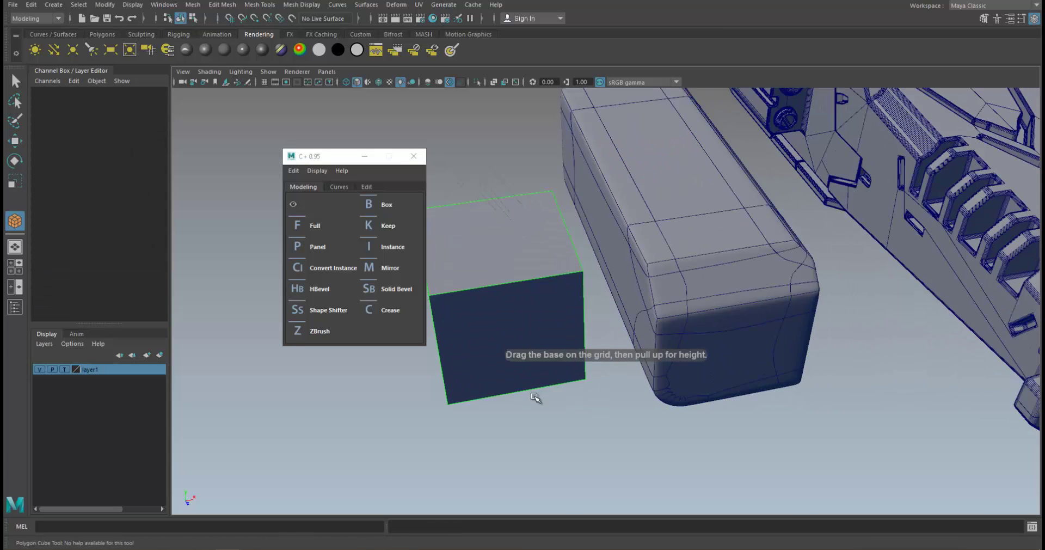
alt+right_drag(536, 399, 532, 355)
key(r)
drag(537, 328, 597, 373)
key(w)
Adjust the length of the new box by moving its front end face
right_drag(597, 374, 593, 313)
click(583, 359)
alt+drag(546, 370, 577, 368)
alt+middle_drag(577, 367, 716, 333)
drag(847, 306, 826, 301)
key(F11)
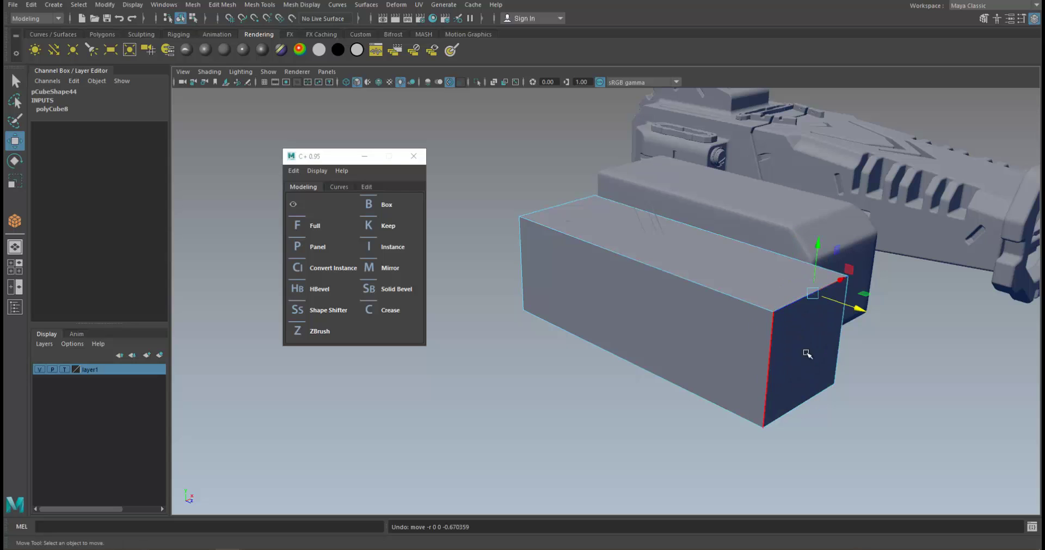
click(807, 350)
drag(847, 366, 791, 348)
Bevel the upper front edge of the new box into a wide single-segment chamfer
alt+right_drag(756, 309, 690, 298)
alt+drag(690, 298, 680, 306)
right_drag(693, 305, 695, 270)
click(694, 298)
key(ctrl+b)
drag(711, 349, 722, 345)
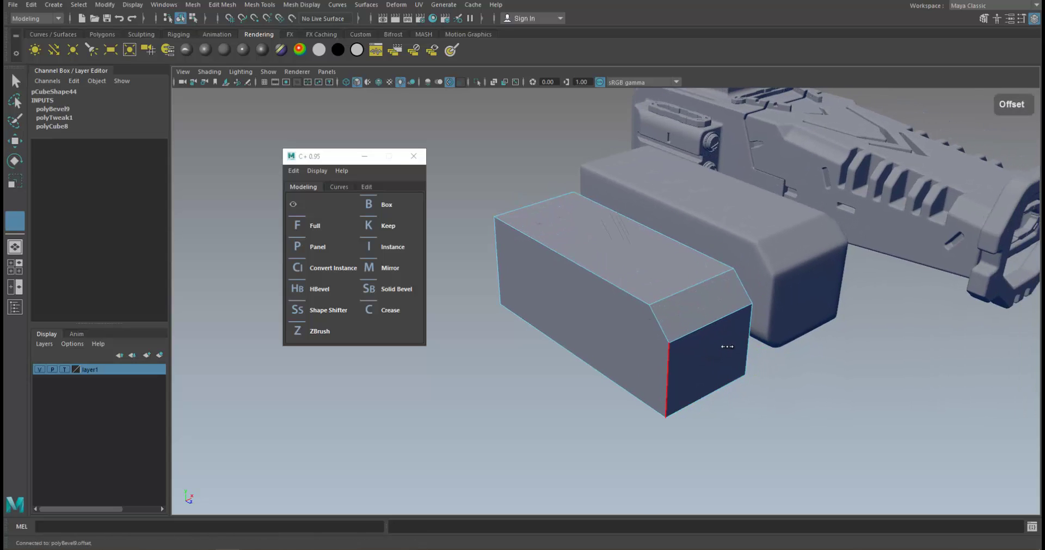
mouse_move(653, 337)
middle_down()
mouse_move(662, 338)
mouse_move(651, 335)
middle_up()
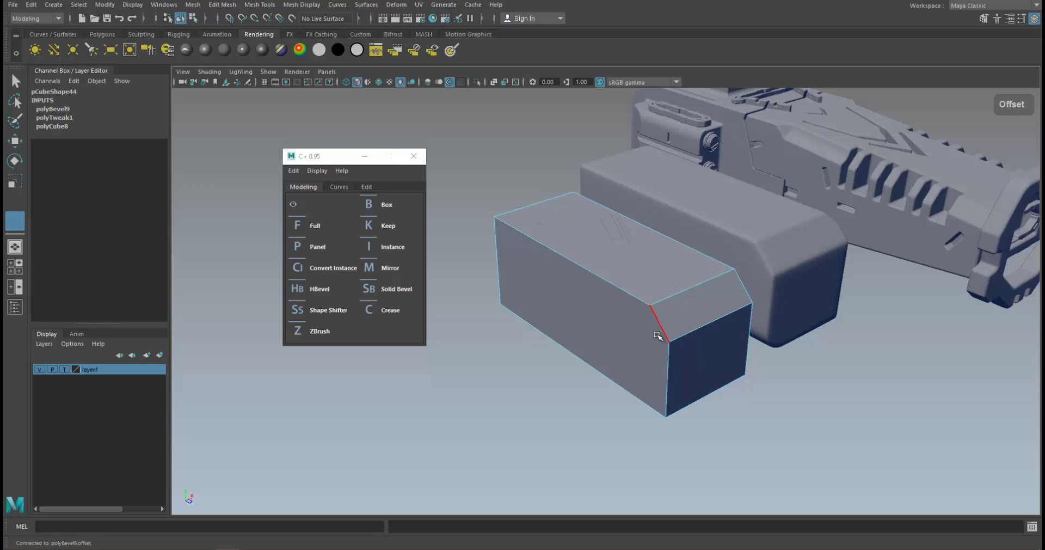
drag(655, 333, 674, 337)
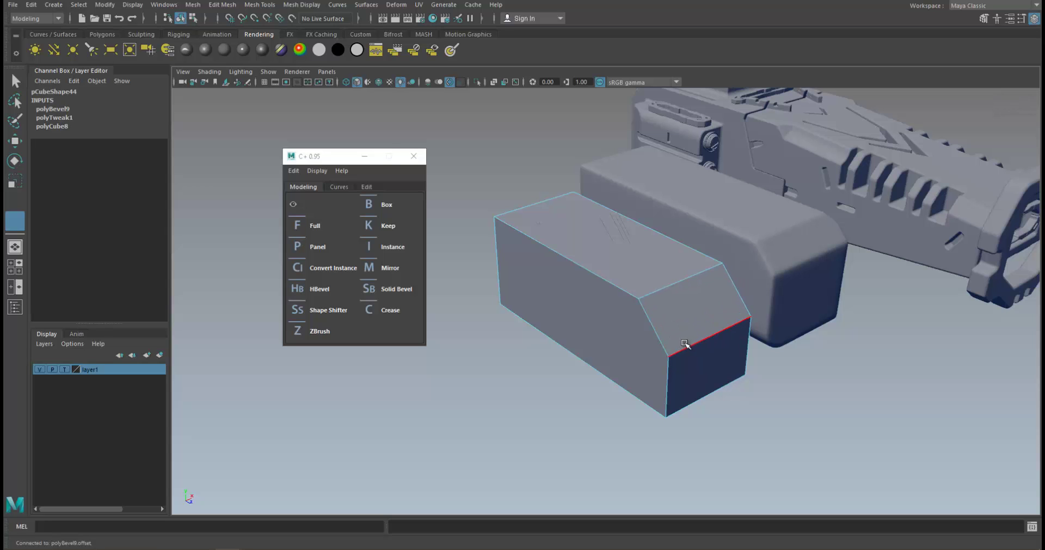
Bevel the long lower edge of the new box into a rounded multi-segment corner
alt+drag(673, 398, 609, 322)
key(ctrl+b)
middle_drag(639, 366, 600, 349)
key(w)
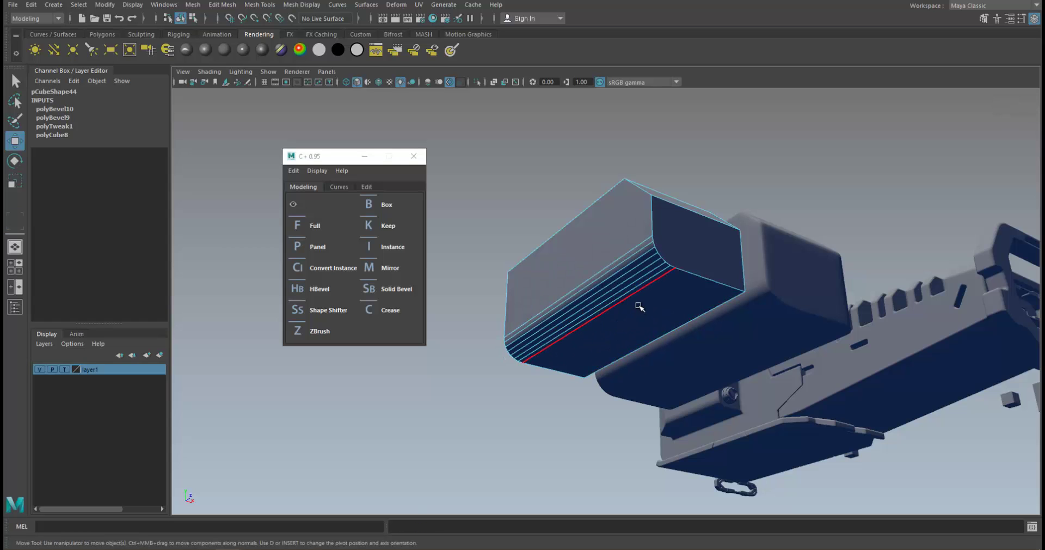
Apply Shape Shifter to the new box as a whole object and set its bevel offset to 0.39
right_drag(693, 196, 698, 192)
alt+drag(681, 202, 588, 249)
alt+drag(500, 269, 463, 309)
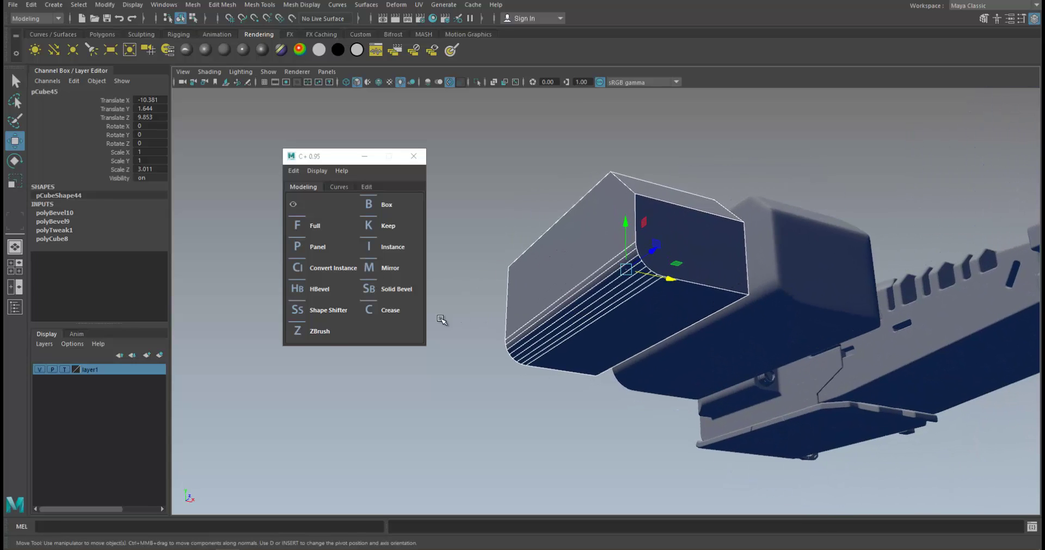
click(307, 305)
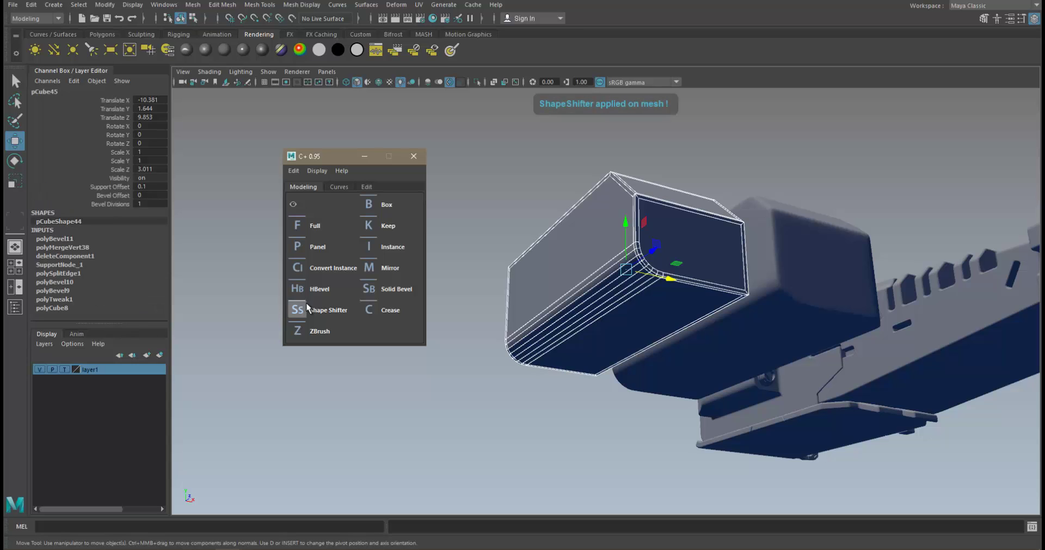
click(299, 310)
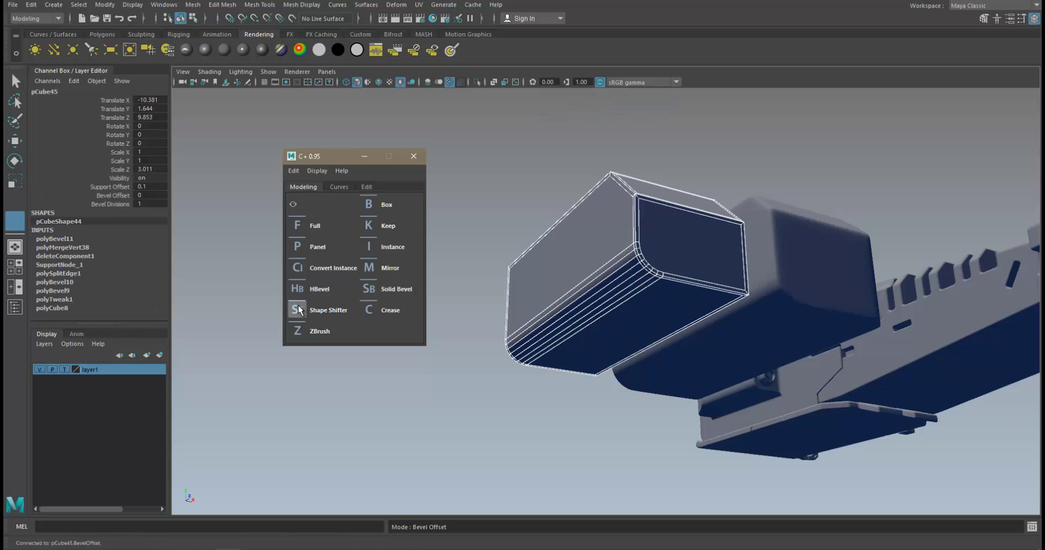
drag(570, 241, 588, 245)
Set the Shape Shifter's support offset to 0.29
click(330, 309)
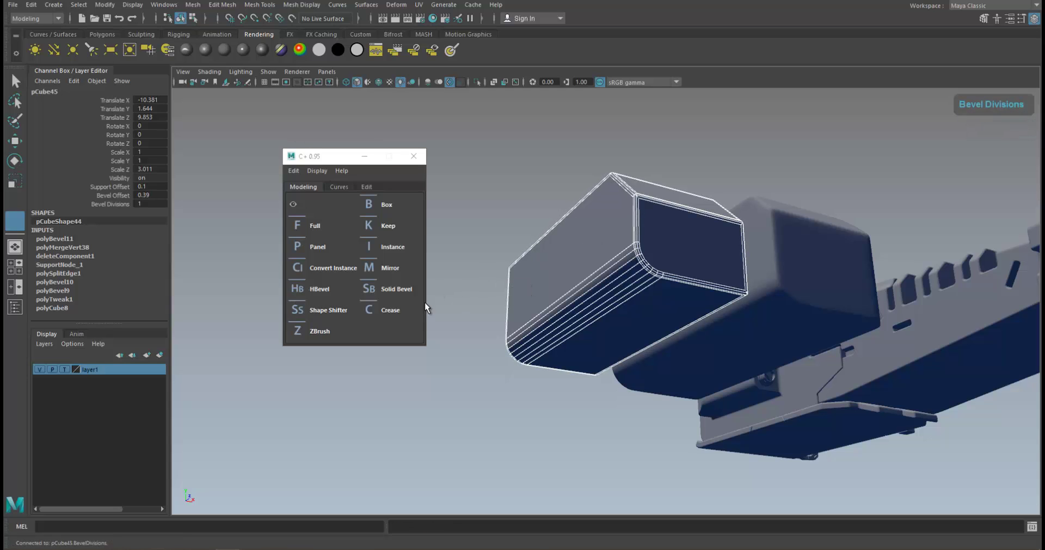
click(295, 311)
drag(524, 289, 539, 289)
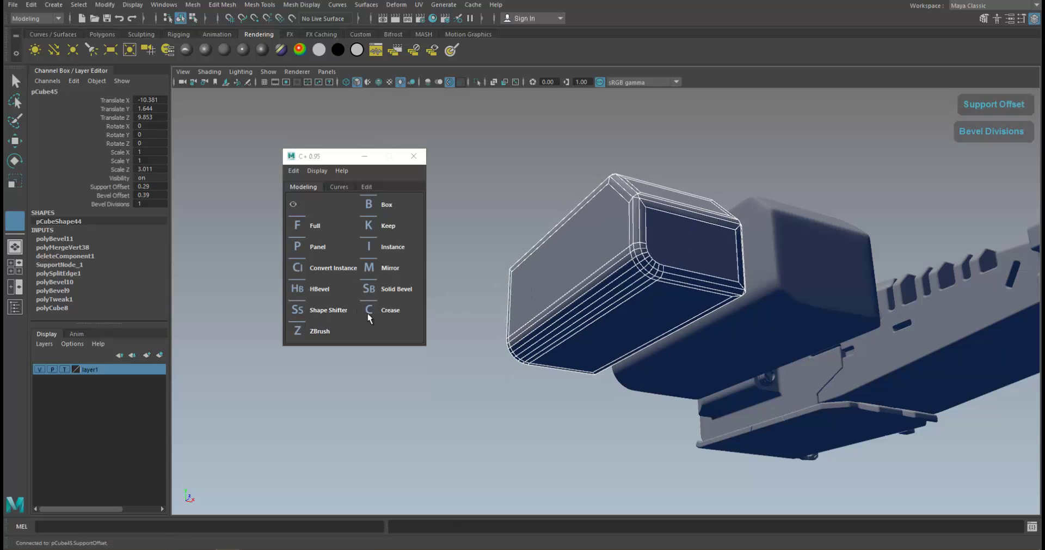
Set the Shape Shifter's bevel offset to 0.41 and its bevel divisions to 5
click(298, 316)
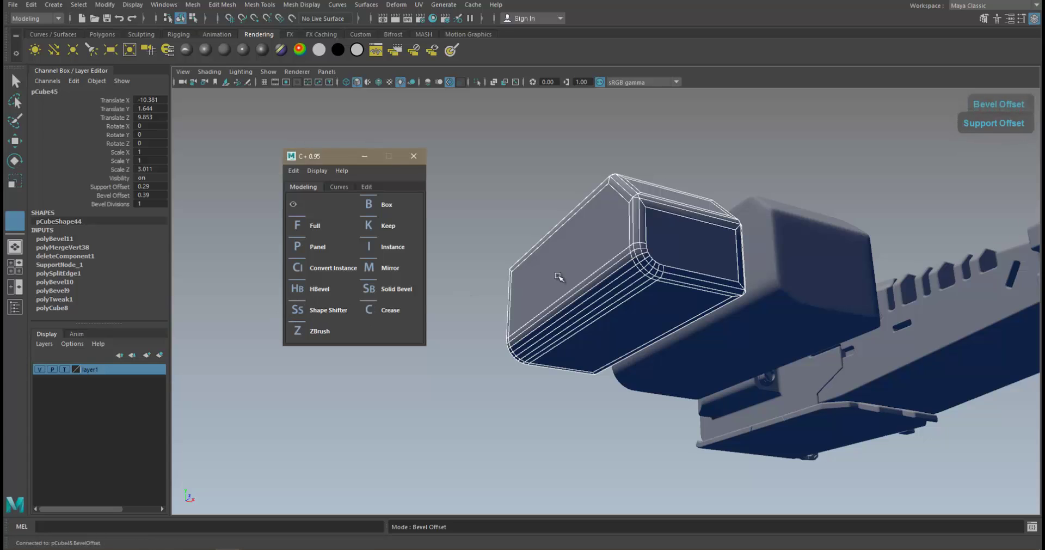
drag(523, 289, 534, 288)
click(305, 308)
middle_drag(517, 279, 542, 279)
alt+drag(646, 239, 631, 290)
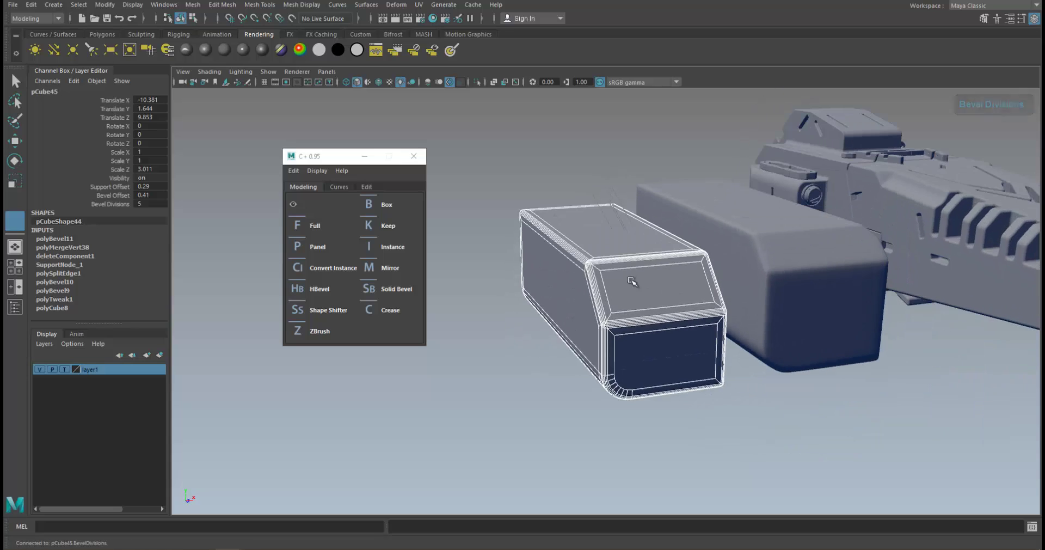
key(w)
Compare the Shape Shifter box with the smoothed Solid Bevel box from different angles
click(722, 395)
alt+drag(684, 375, 632, 352)
click(632, 351)
click(735, 365)
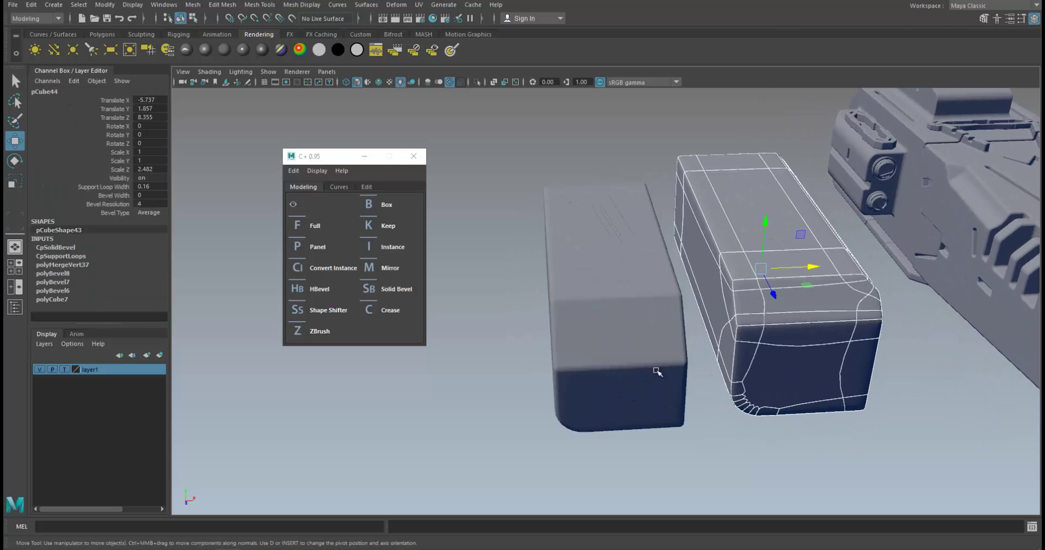
click(632, 375)
alt+drag(708, 415, 816, 436)
click(816, 436)
Turn off smooth mesh preview on the Solid Bevel box and deselect it
click(790, 320)
key(1)
alt+right_drag(737, 434, 733, 337)
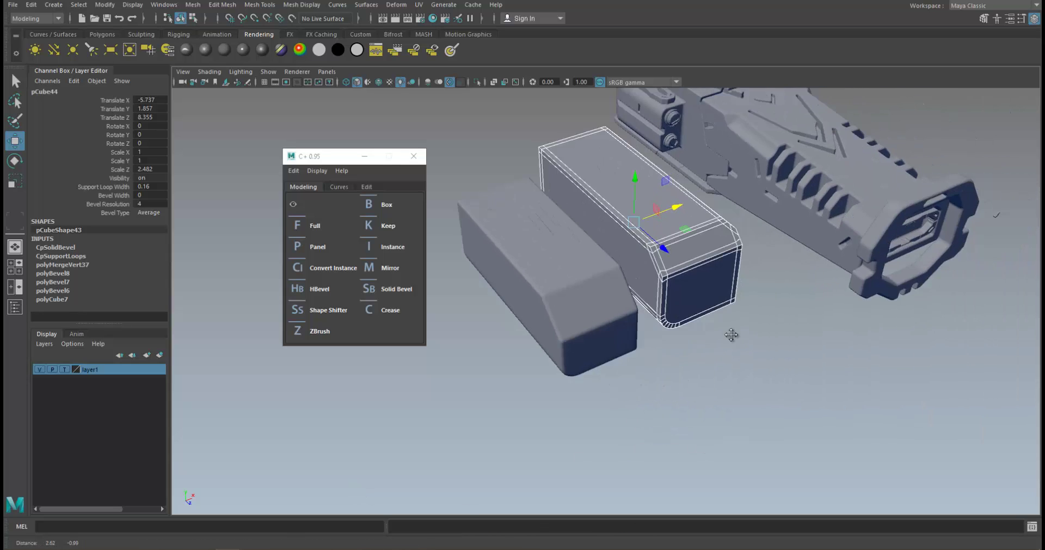
alt+drag(733, 338, 730, 348)
click(730, 348)
Create a third cube in front of the two boxes and scale it uniformly to about 3.42
alt+middle_drag(730, 347, 646, 342)
shift+right_drag(684, 404, 565, 424)
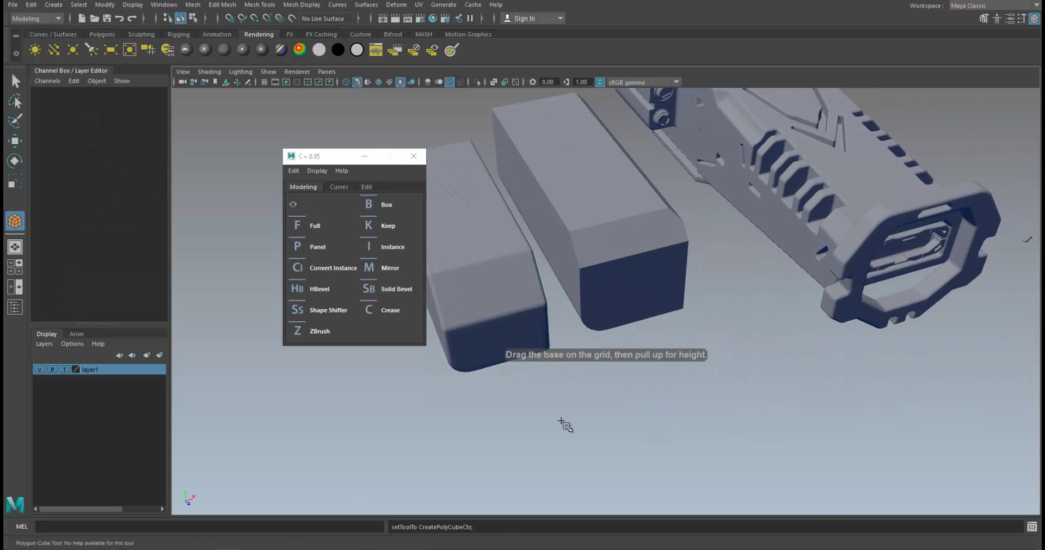
click(564, 424)
key(r)
drag(560, 403, 708, 393)
key(w)
Bevel the upper front edge of the new cube into a wide rounded edge with many segments
right_drag(544, 373, 543, 343)
click(532, 431)
key(ctrl+b)
drag(581, 432, 633, 432)
middle_drag(632, 432, 620, 434)
key(ctrl+b)
key(w)
right_drag(609, 431, 690, 365)
scroll(690, 365, down, 3)
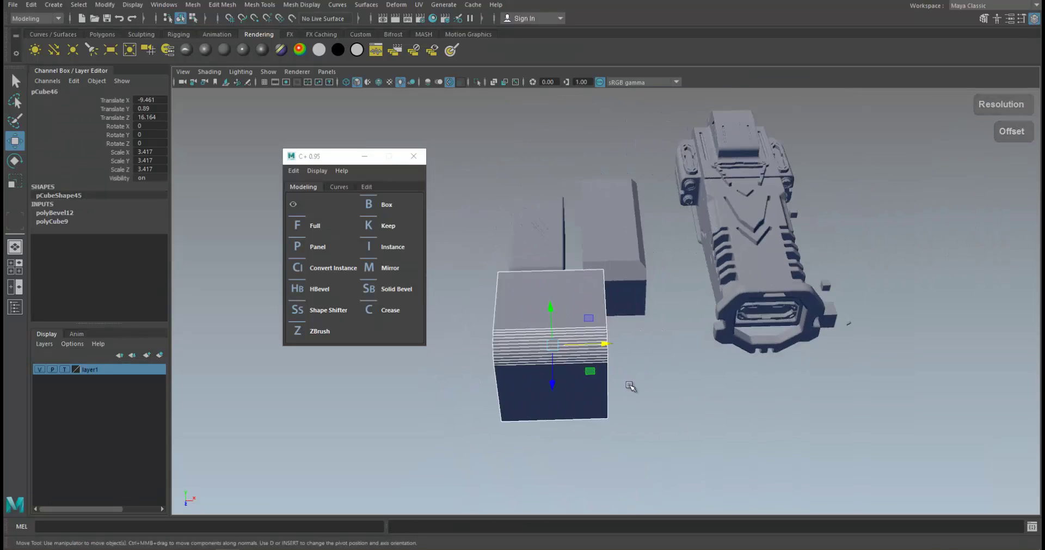
Duplicate the rounded cube and move the copy behind and above the original, to X -2.26, Y 5.114, Z 17.727
key(ctrl+d)
drag(550, 351, 681, 232)
drag(685, 299, 691, 341)
alt+drag(628, 330, 629, 304)
Select both rounded cubes and apply Crease to their hard edges
click(657, 346)
shift+click(733, 239)
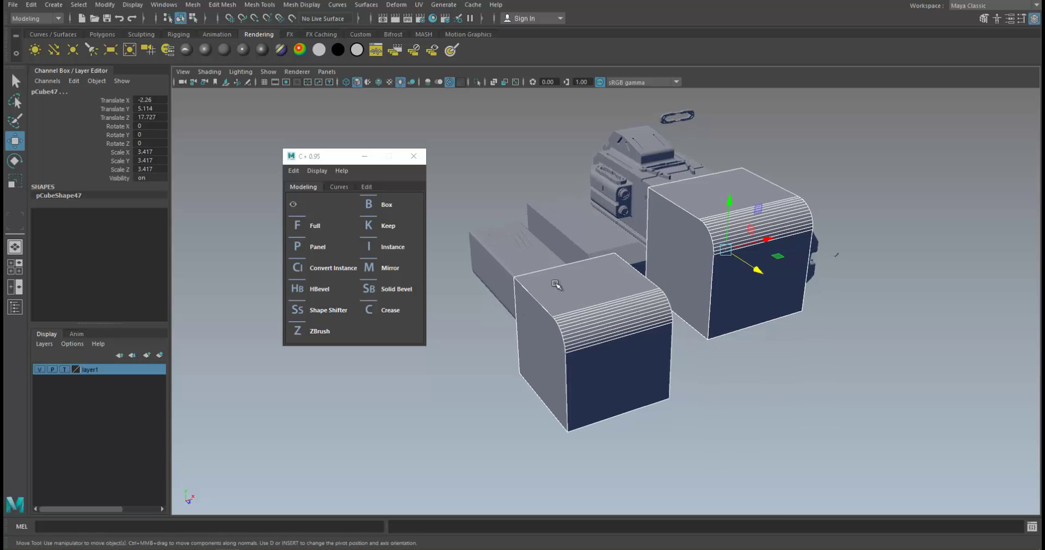
alt+drag(557, 285, 480, 304)
click(391, 310)
alt+drag(650, 279, 579, 286)
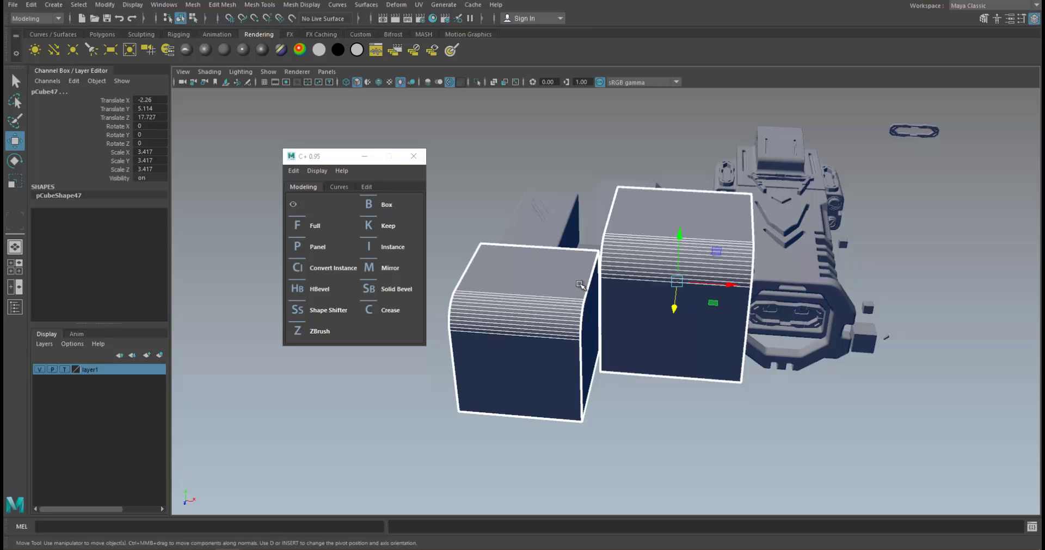
Check both creased cubes in smooth mesh preview and return to the unsmoothed display
scroll(592, 292, up, 1)
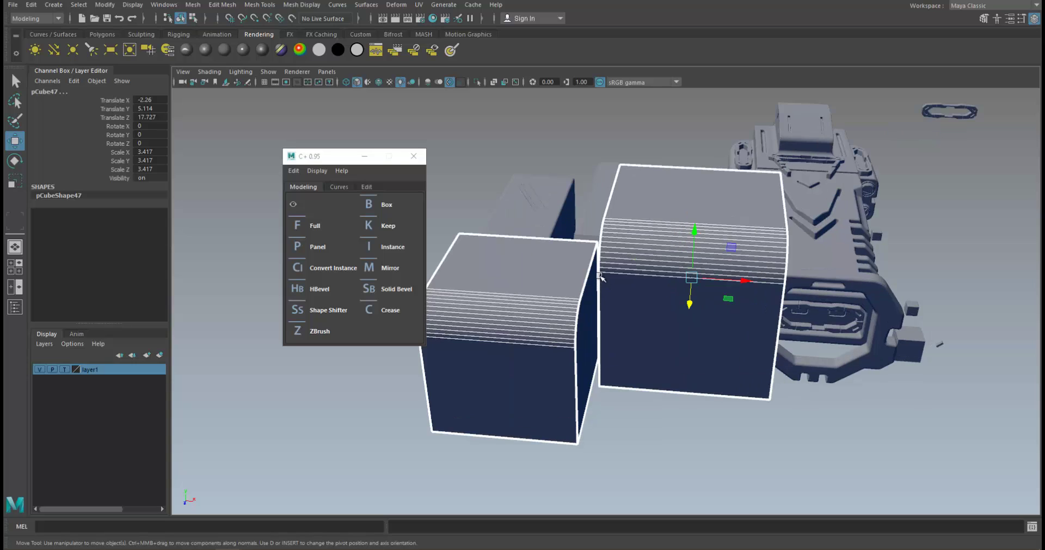
key(3)
key(1)
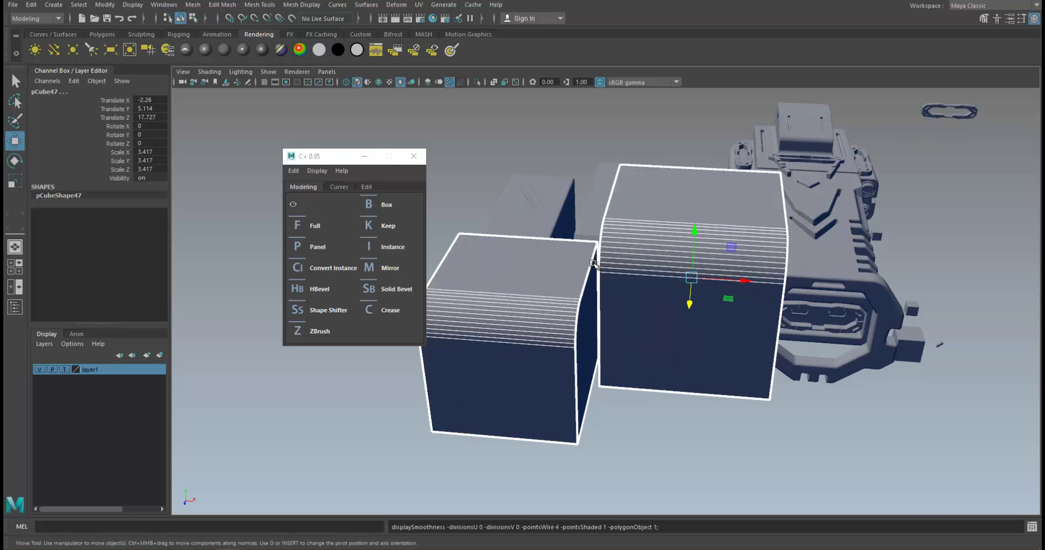
alt+drag(583, 265, 369, 311)
Move the Crease+ window aside, reselect both creased cubes and send them to ZBrush
drag(329, 163, 297, 145)
alt+drag(584, 223, 555, 208)
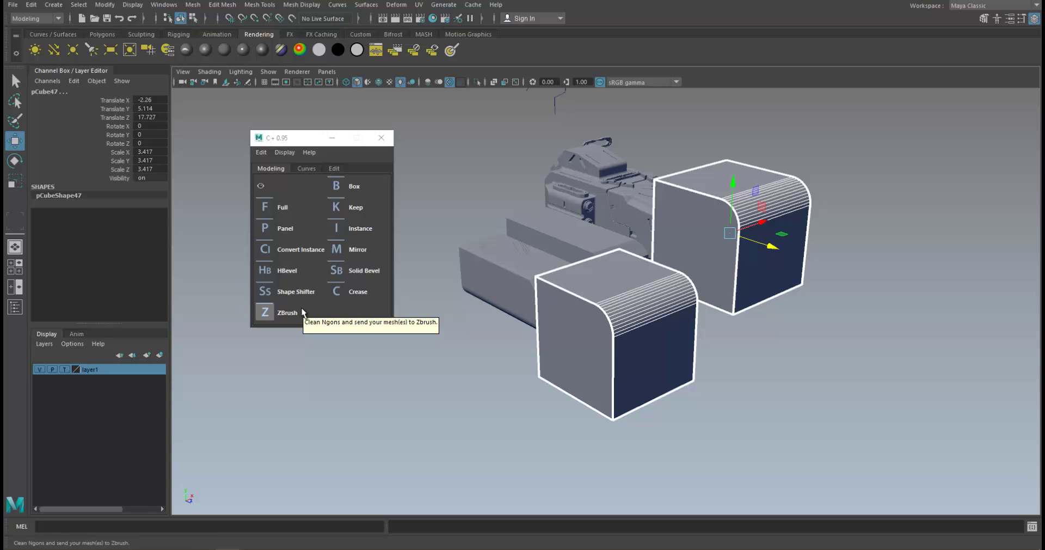
scroll(715, 221, up, 1)
alt+drag(721, 237, 702, 272)
click(673, 351)
shift+click(750, 230)
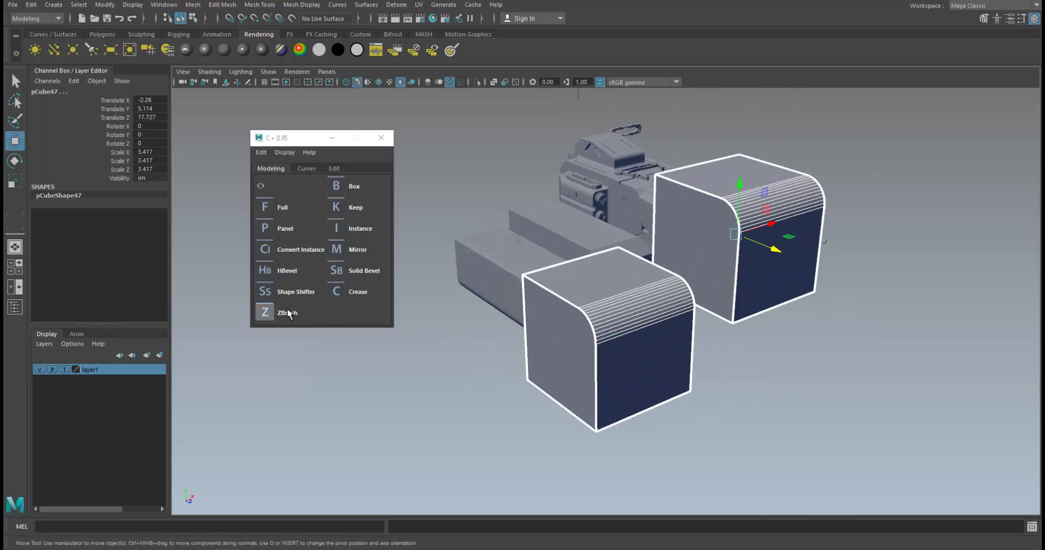
mouse_move(329, 140)
mouse_down()
mouse_move(347, 120)
mouse_move(331, 156)
mouse_move(339, 142)
mouse_up()
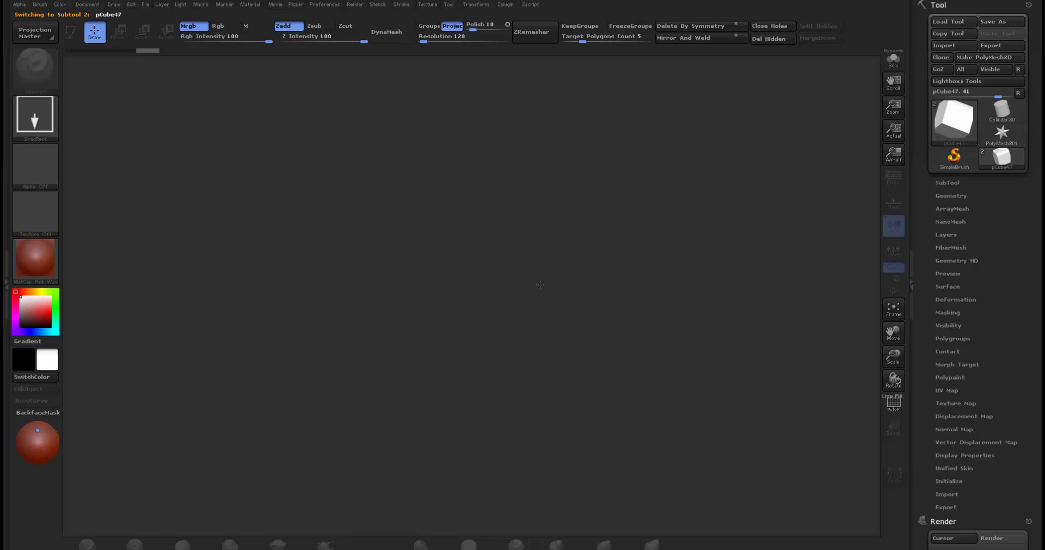
Draw the sent cubes on the ZBrush canvas for editing and set their material to BasicMaterial
drag(537, 264, 411, 278)
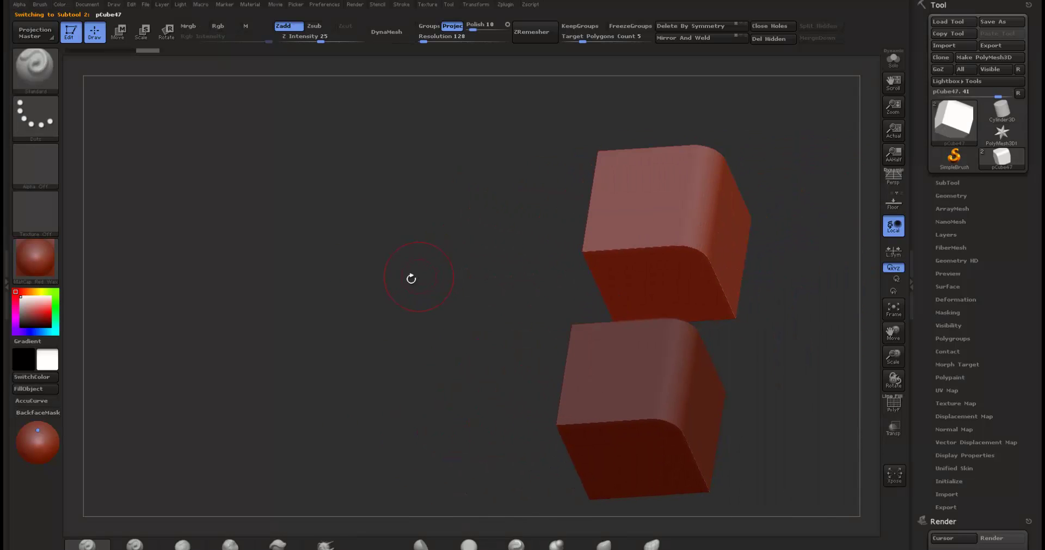
click(54, 269)
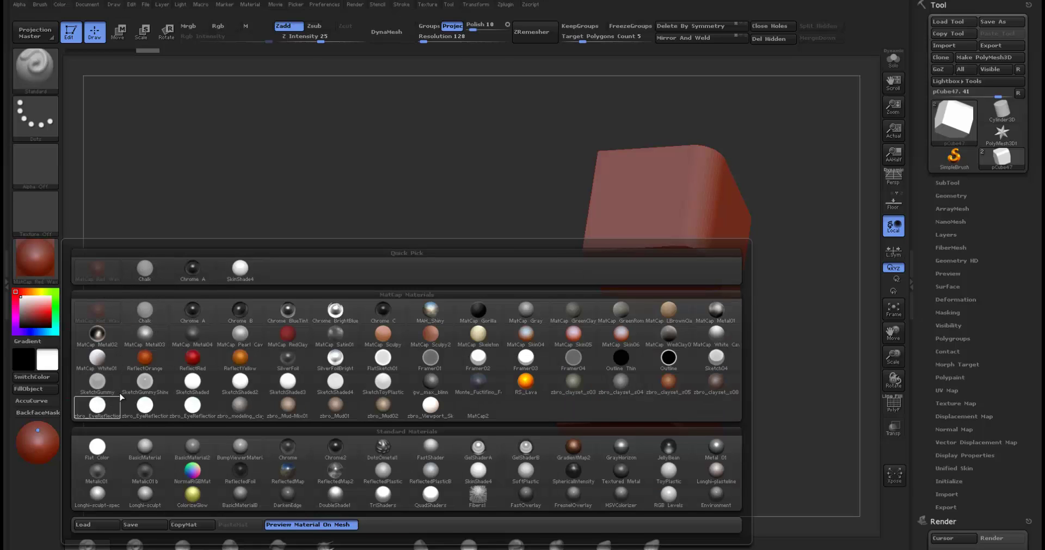
click(143, 450)
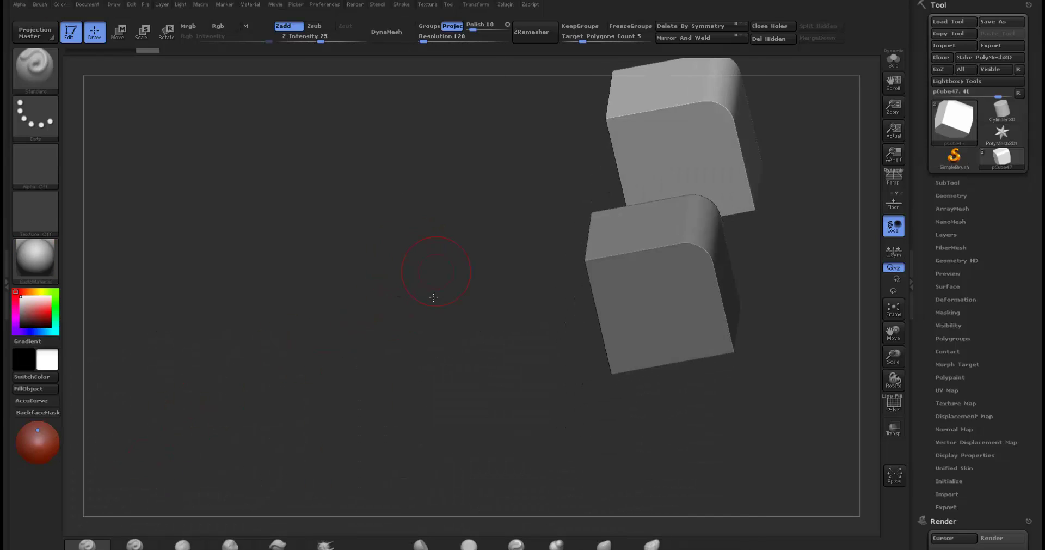
Subdivide the upper cube and inspect its mesh with the polyframe display
mouse_move(431, 298)
mouse_down()
mouse_move(486, 302)
mouse_move(560, 343)
mouse_up()
key(ctrl)
key(ctrl+d)
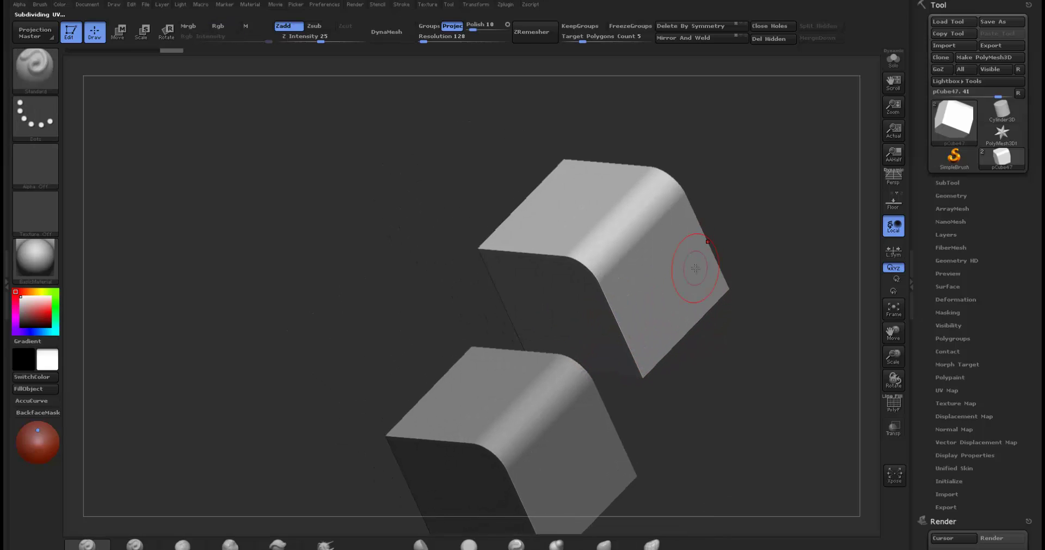
key(shift+f)
mouse_move(703, 375)
mouse_down()
mouse_move(500, 347)
mouse_move(553, 358)
mouse_move(513, 321)
mouse_move(602, 315)
mouse_move(686, 349)
mouse_up()
key(shift+f)
Make the lower cube the active subtool and subdivide it
alt+drag(617, 380, 614, 330)
alt+click(476, 379)
alt+drag(602, 408, 614, 377)
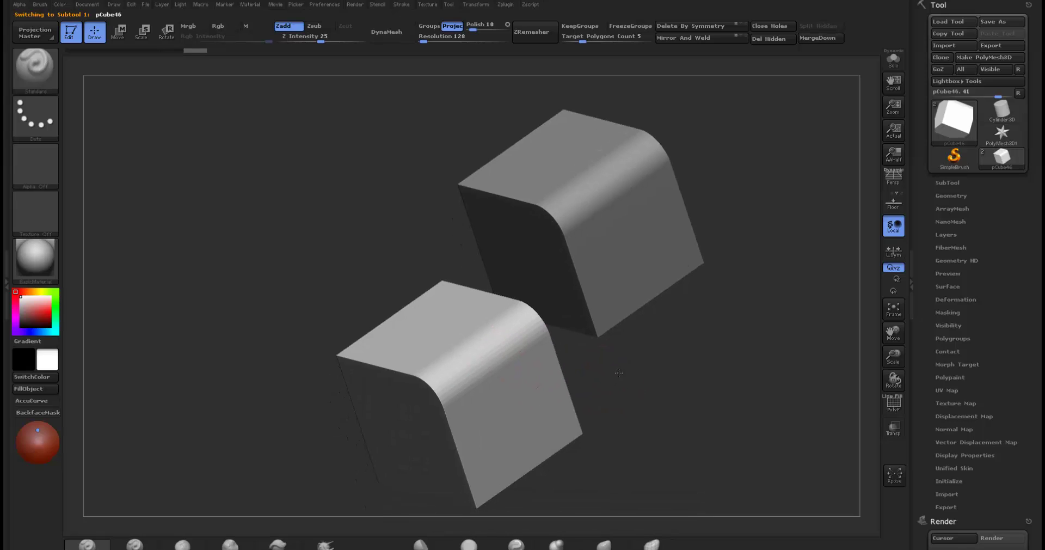
key(ctrl+d)
mouse_move(677, 357)
alt+mouse_down()
mouse_move(646, 344)
mouse_move(668, 359)
alt+mouse_up()
Switch to Maya and select only the rear rounded cube
key(alt+Tab)
alt+drag(644, 323, 645, 336)
key(w)
alt+right_drag(645, 336, 749, 368)
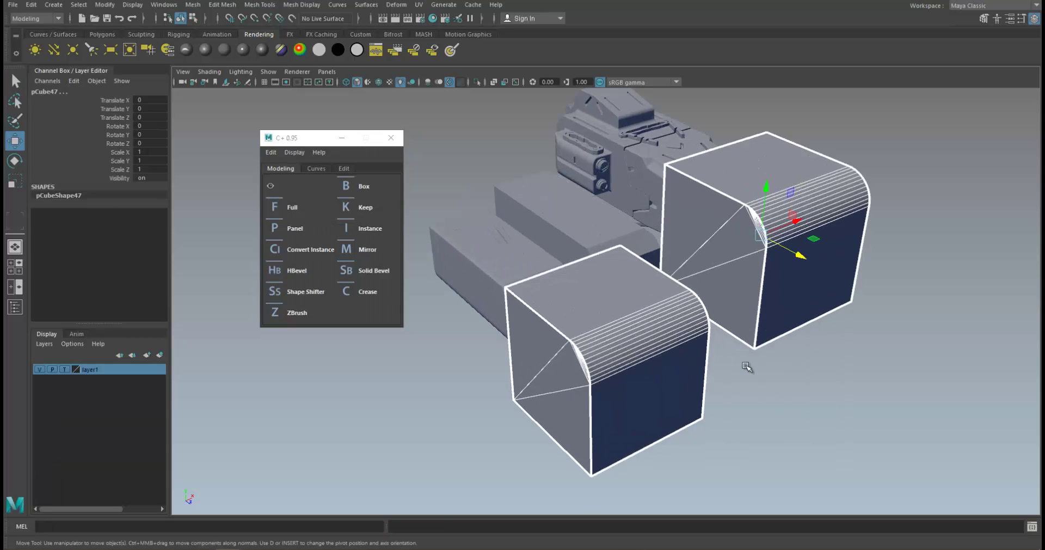
click(749, 368)
click(680, 359)
shift+click(799, 259)
click(741, 388)
click(626, 358)
alt+drag(764, 272, 615, 306)
click(795, 306)
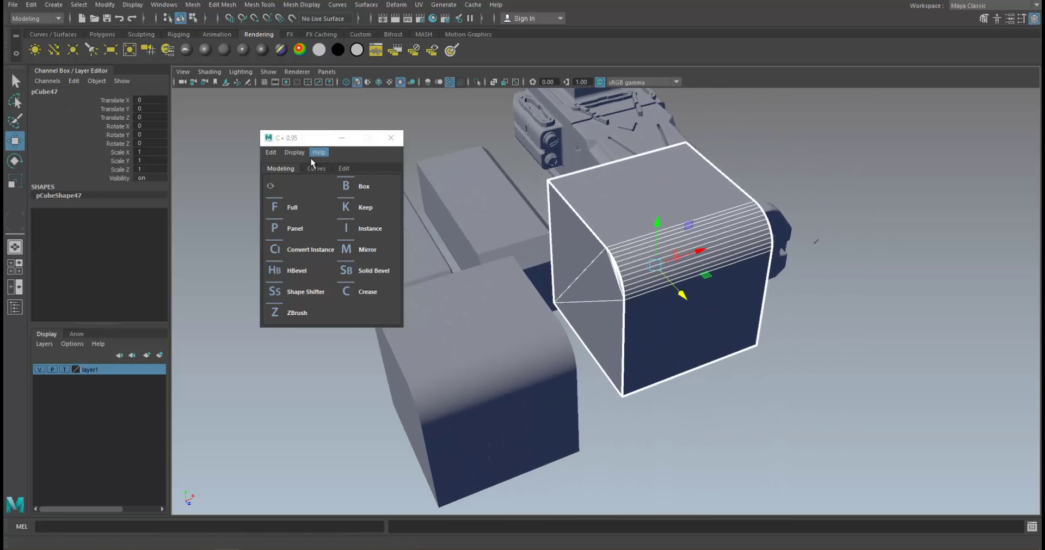
Open the Crease+ UV tool and place its settings window clear of the cubes
drag(291, 142, 259, 206)
click(312, 232)
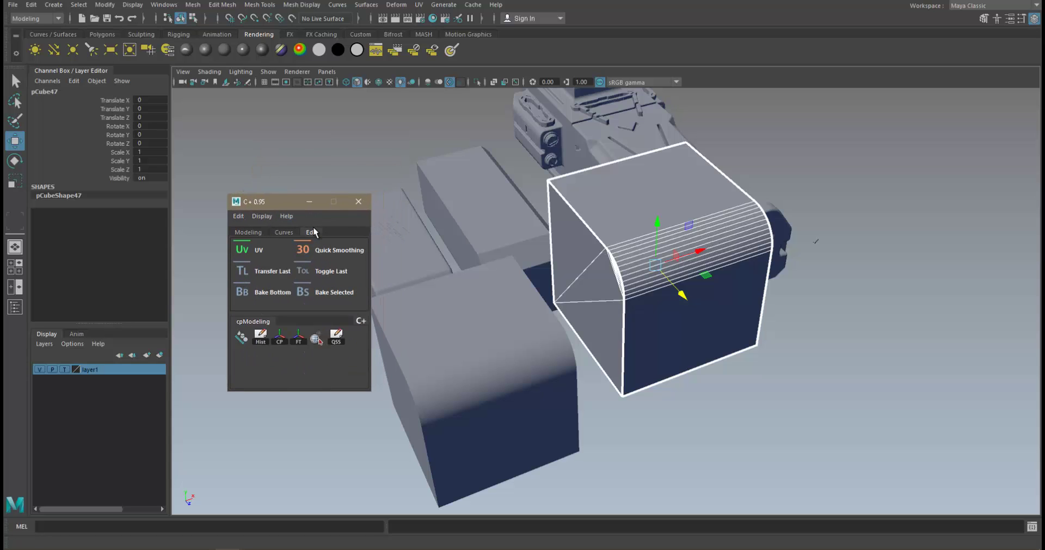
click(254, 245)
drag(566, 133, 900, 155)
Generate UVs for the rear cube, optimized for 1K and for polygroups, and close the UV settings
alt+drag(631, 253, 678, 265)
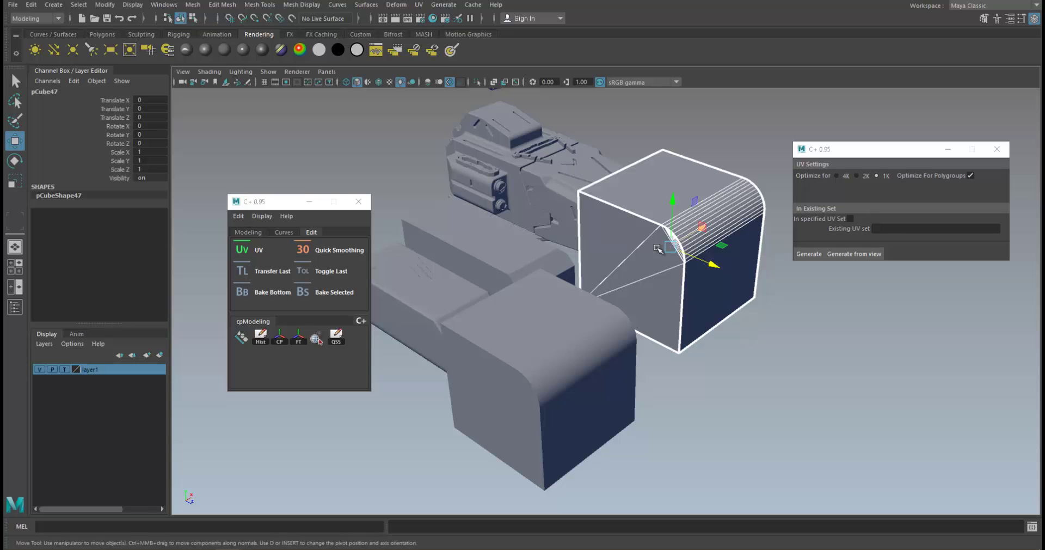
alt+drag(615, 238, 678, 260)
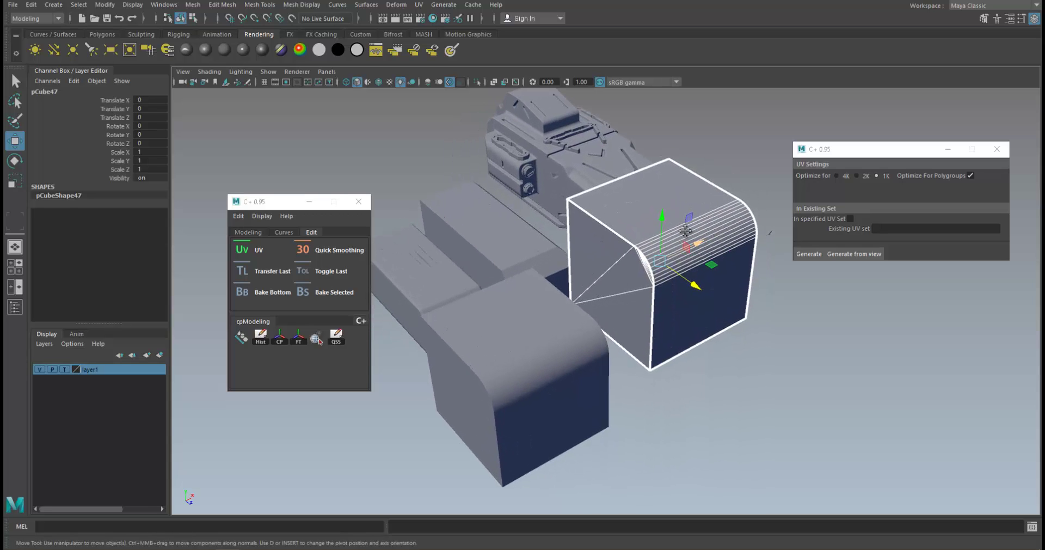
alt+middle_drag(680, 247, 675, 265)
alt+right_drag(675, 265, 691, 263)
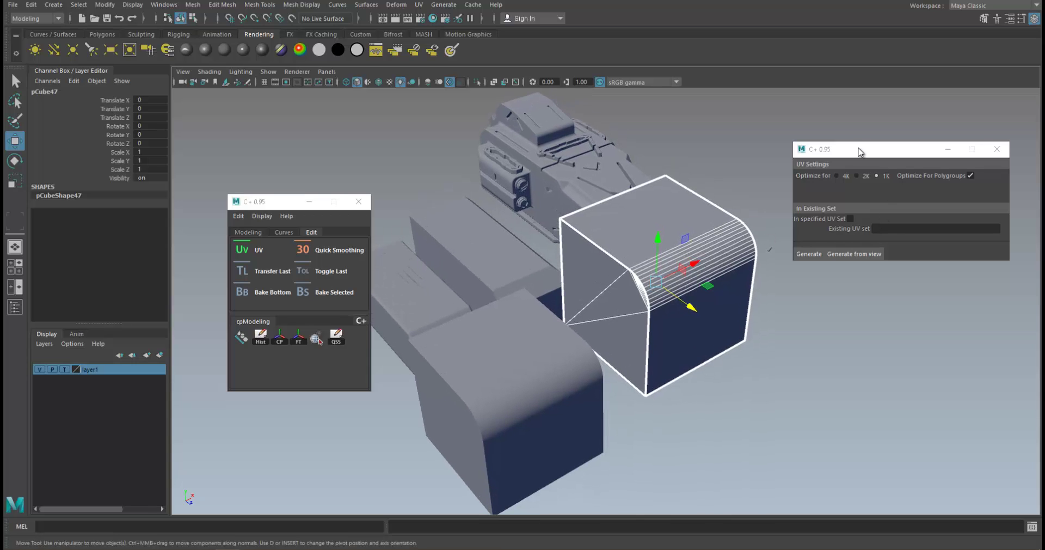
drag(856, 152, 813, 109)
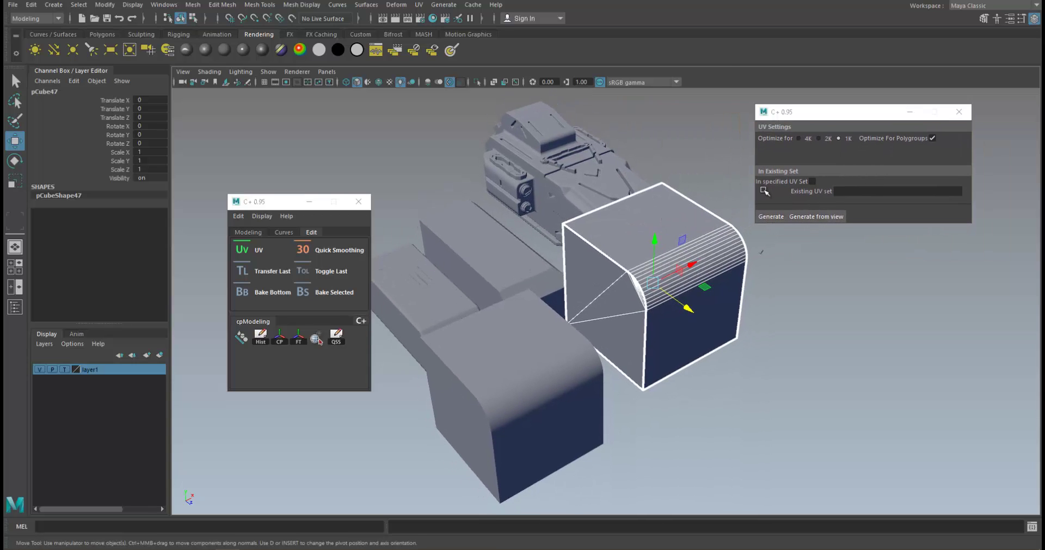
drag(837, 118, 841, 149)
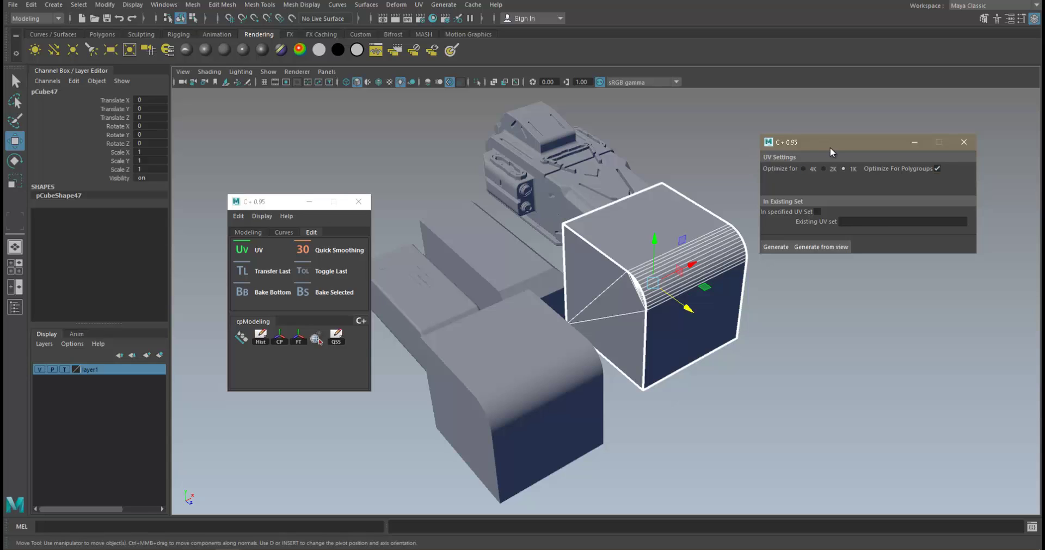
drag(831, 147, 835, 211)
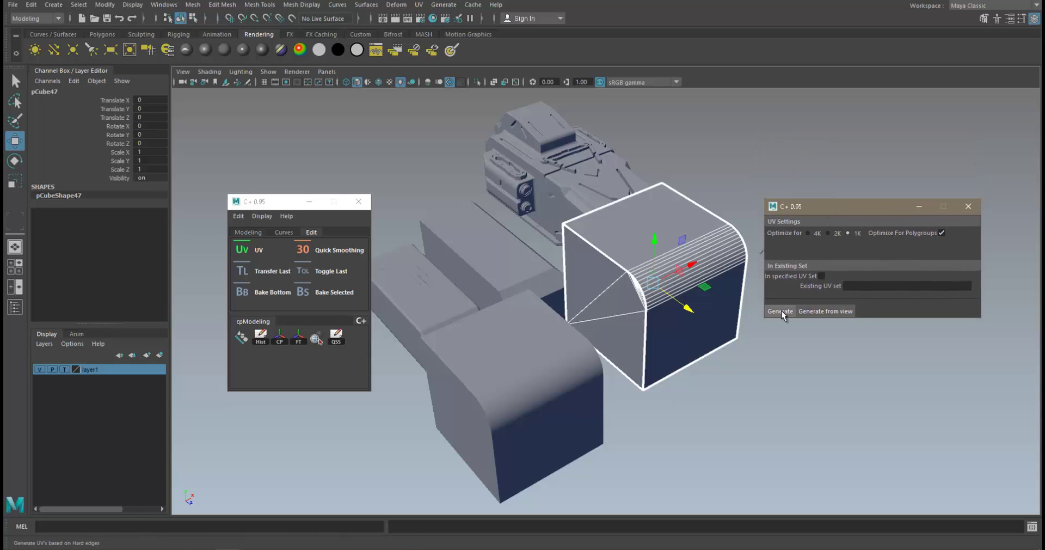
click(780, 311)
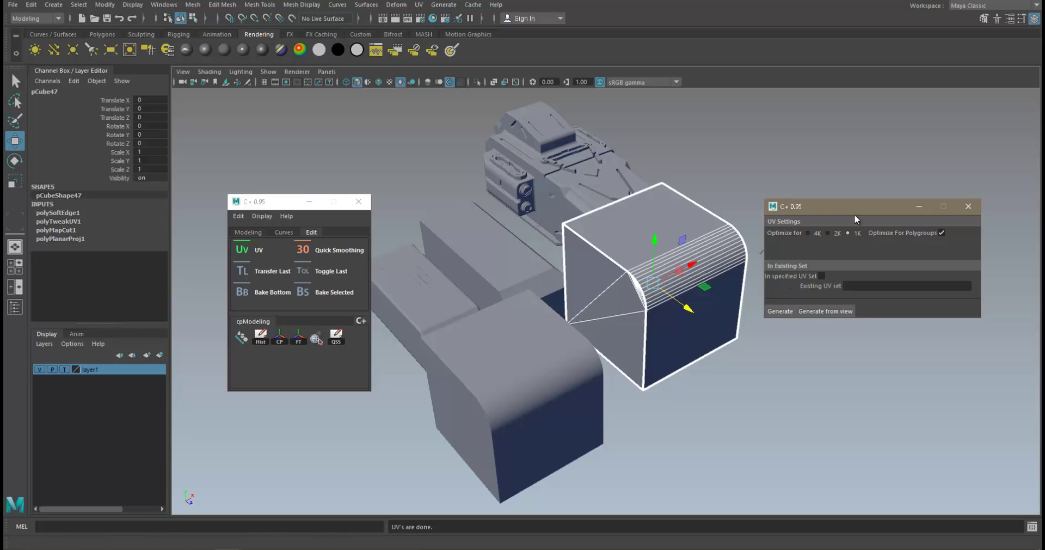
drag(864, 209, 715, 251)
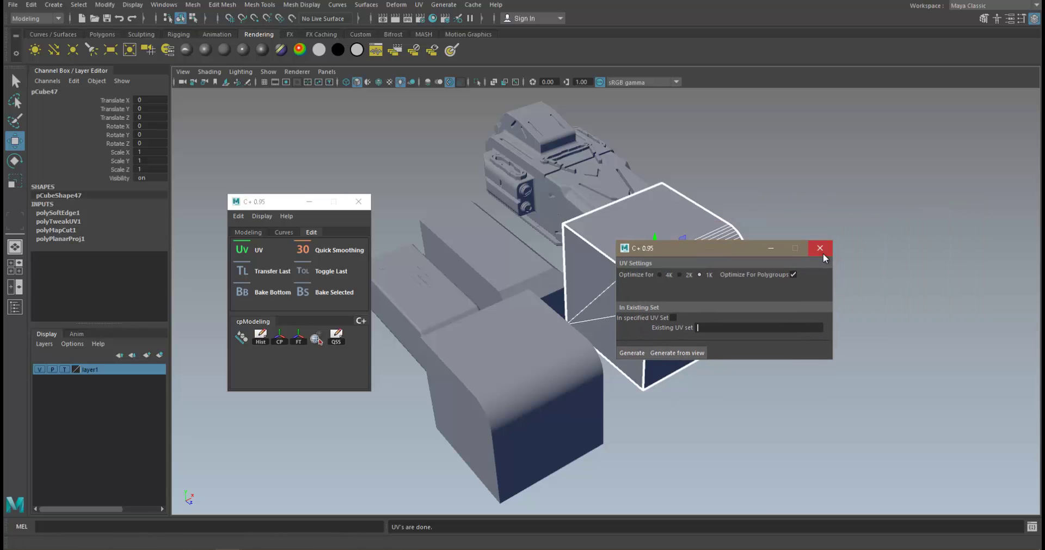
click(822, 253)
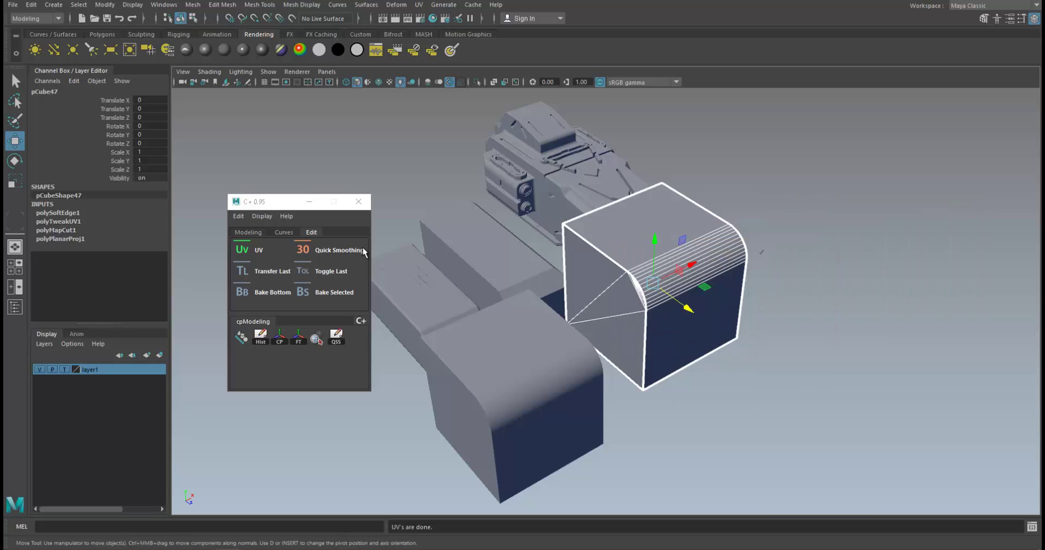
Send the rear cube with its new UVs to ZBrush
click(251, 234)
alt+right_drag(615, 283, 622, 301)
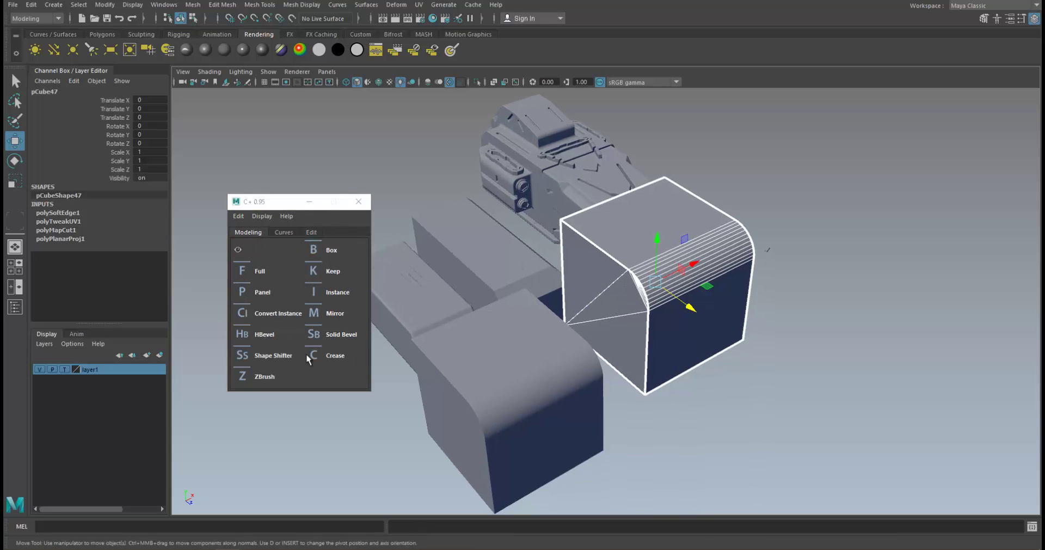
click(253, 378)
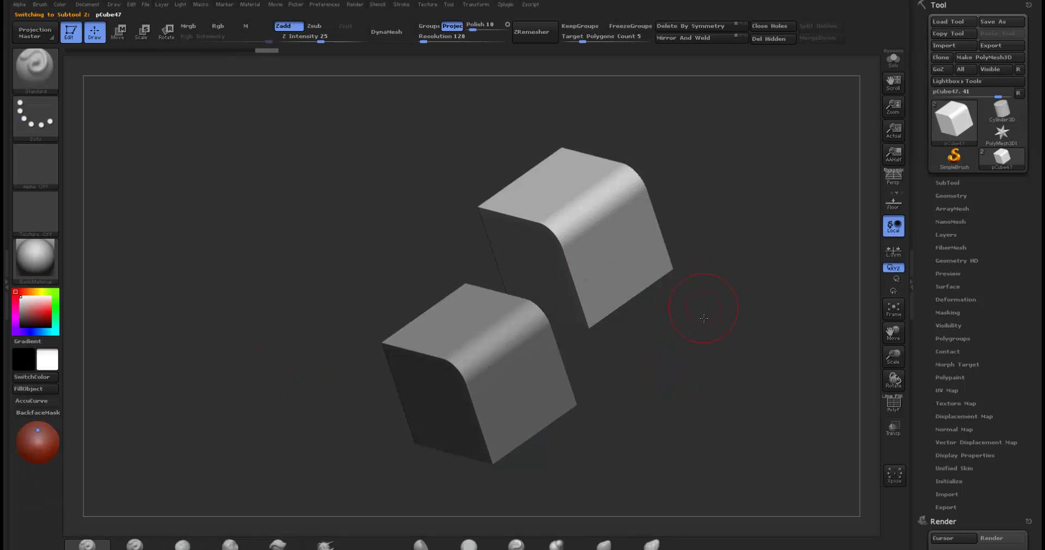
Inspect the updated upper cube from several angles with the polyframe display switched on and off
drag(703, 318, 716, 349)
key(shift+f)
drag(697, 290, 714, 275)
key(shift+f)
key(shift+f)
key(shift+f)
key(shift+f)
key(shift+f)
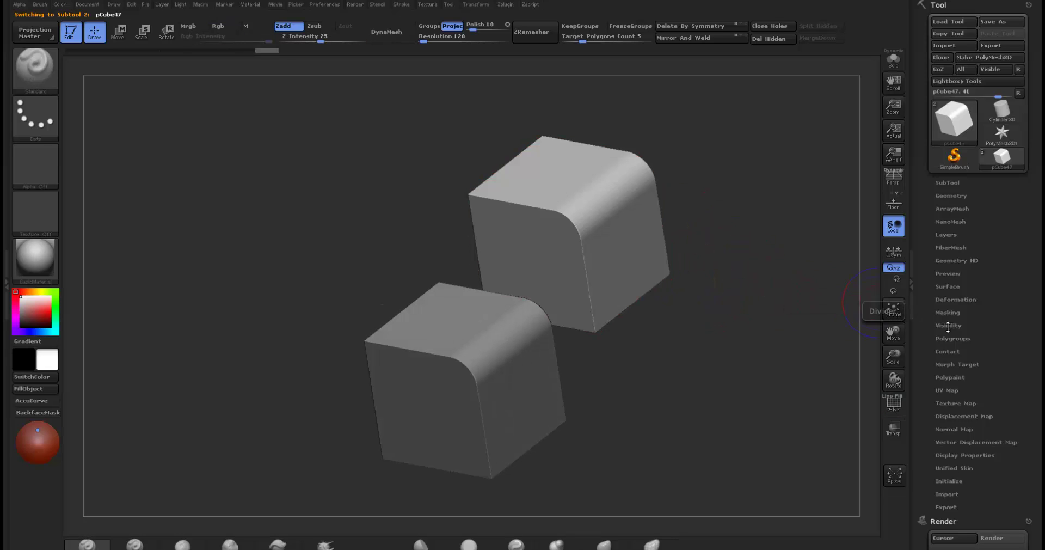
Create polygroups on the upper cube from its UVs with Auto Groups With UV
click(952, 338)
drag(726, 275, 840, 303)
key(shift+f)
key(shift+f)
key(shift+f)
key(shift+f)
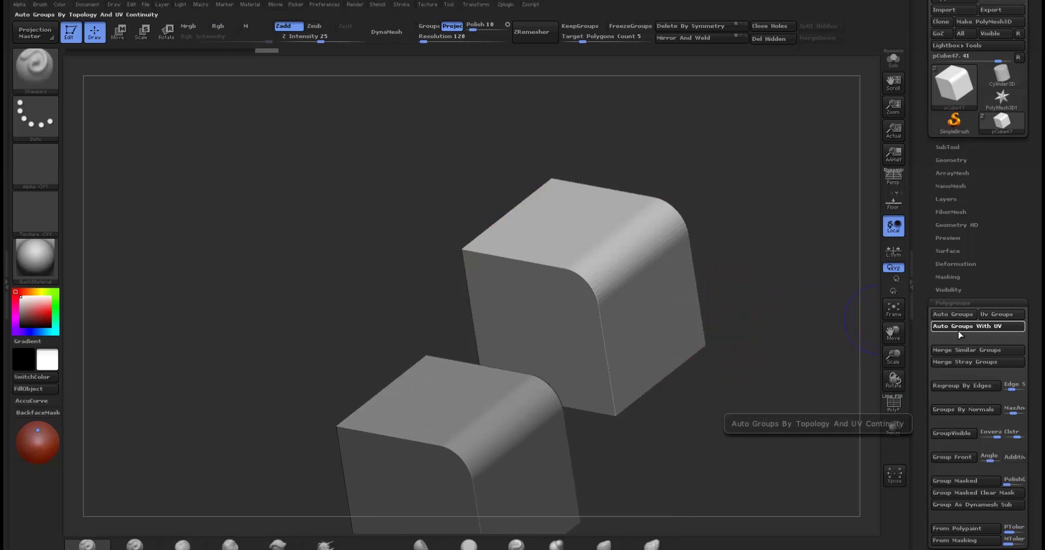
click(958, 330)
Examine the upper cube's polygroups from all sides in the polyframe display
drag(711, 277, 612, 229)
key(shift+f)
drag(719, 252, 613, 361)
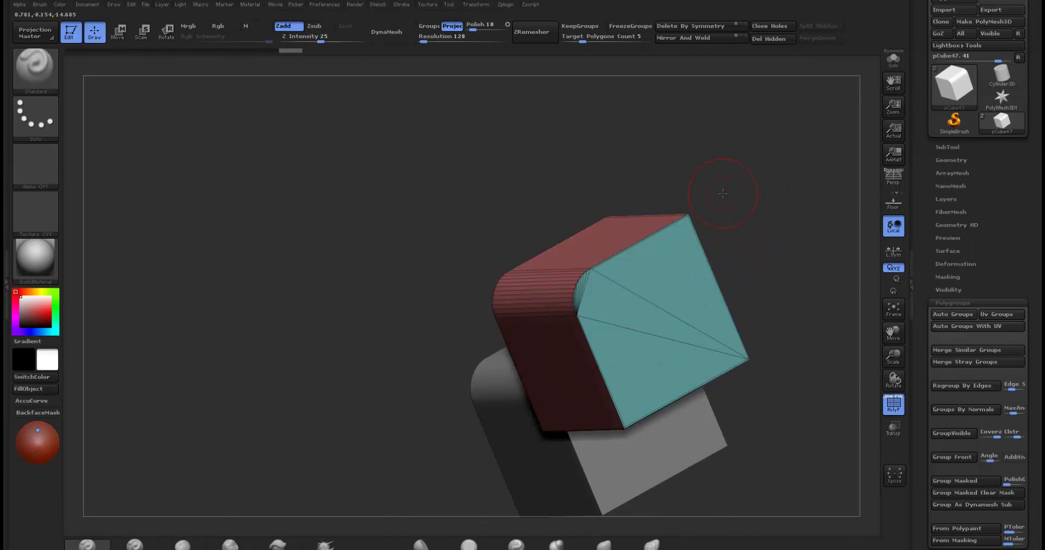
drag(719, 179, 422, 276)
drag(597, 208, 563, 197)
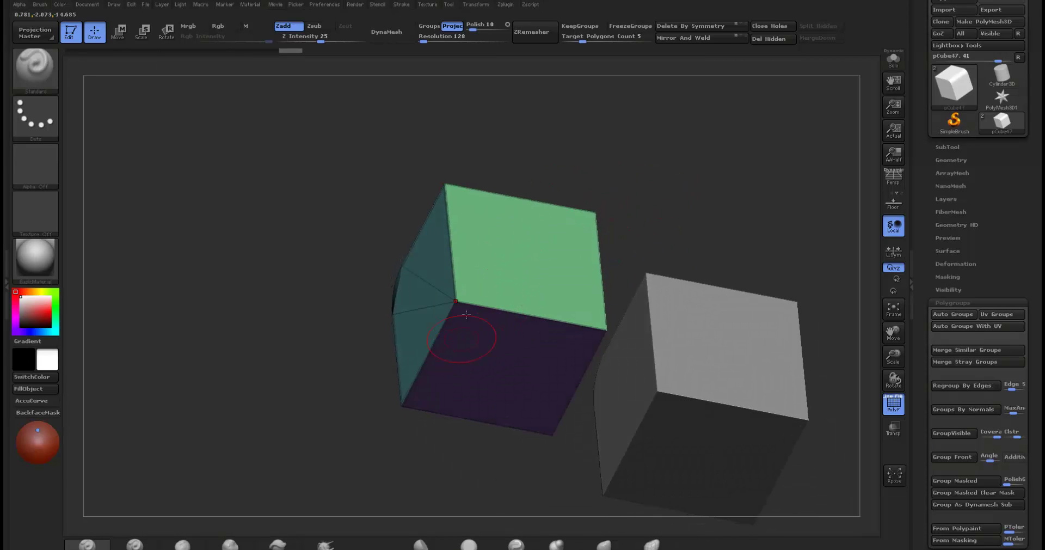
drag(468, 230, 539, 204)
key(shift+f)
key(shift+f)
key(shift+f)
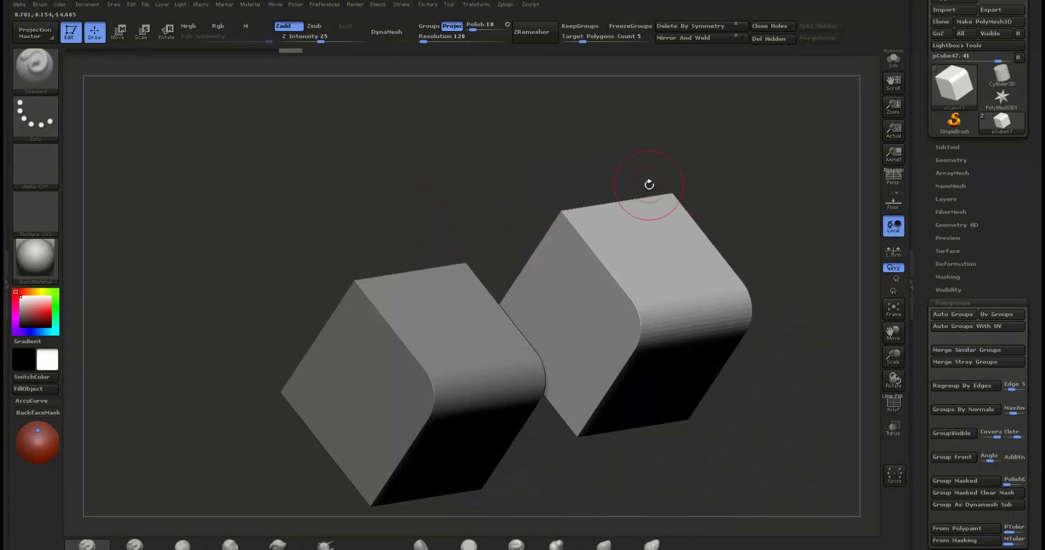
Lower the upper cube to subdivision level 1 and delete its higher subdivision levels
click(951, 160)
drag(867, 242, 815, 204)
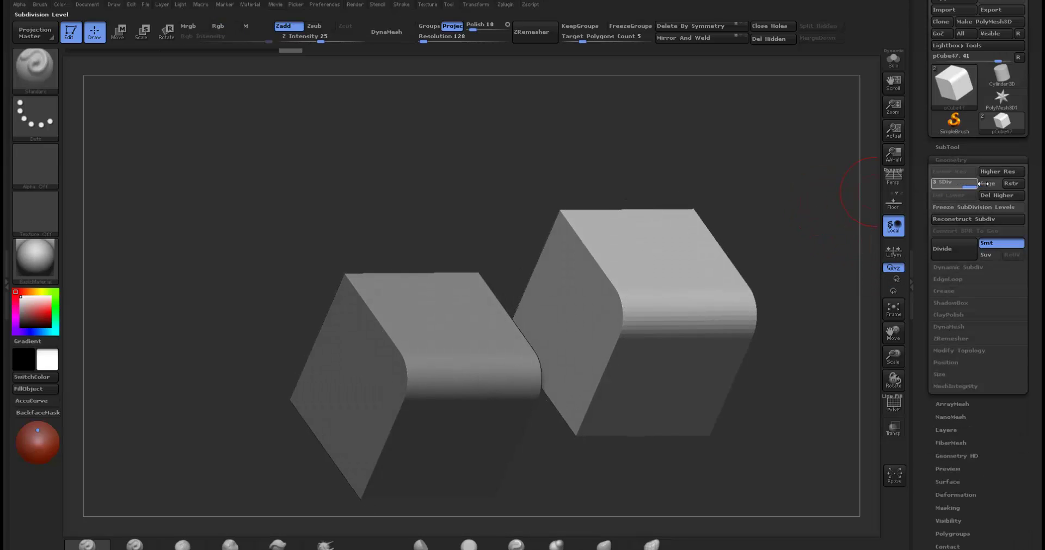
drag(983, 184, 982, 183)
drag(752, 203, 761, 189)
key(shift+d)
key(shift+d)
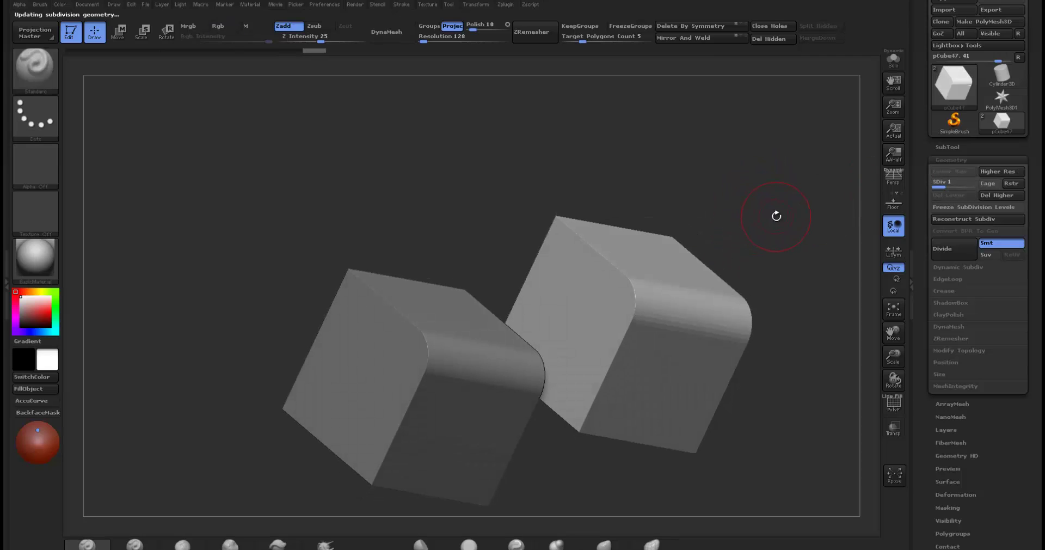
click(1006, 195)
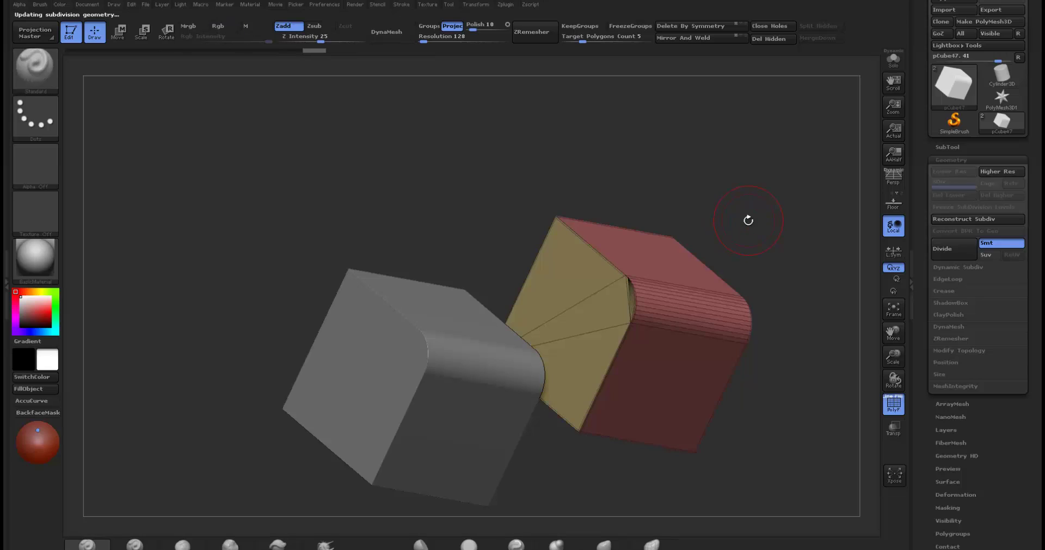
Subdivide the upper cube again up to level 4 and hide the polyframe
key(ctrl+d)
key(ctrl+d)
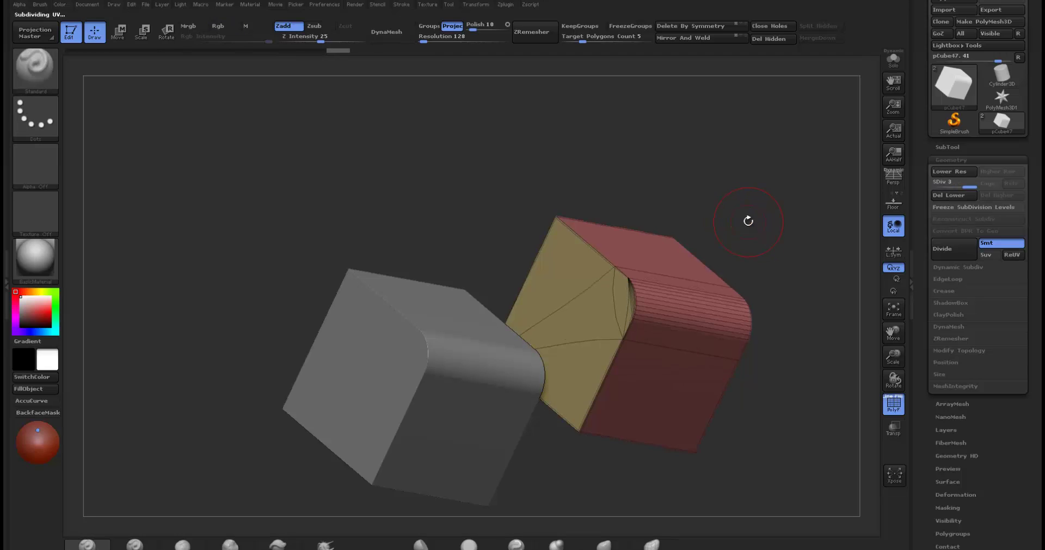
key(shift+f)
drag(754, 236, 767, 262)
key(ctrl+d)
Remesh the upper cube using ZRemesher with KeepGroups enabled and a target polygon count of 5
click(951, 338)
drag(819, 340, 856, 357)
click(999, 375)
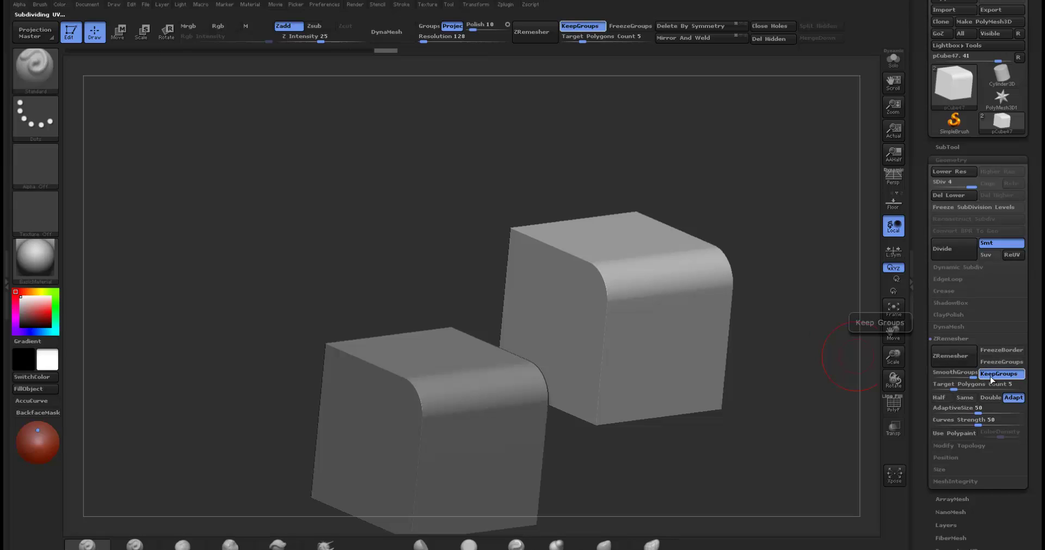
drag(741, 350, 936, 424)
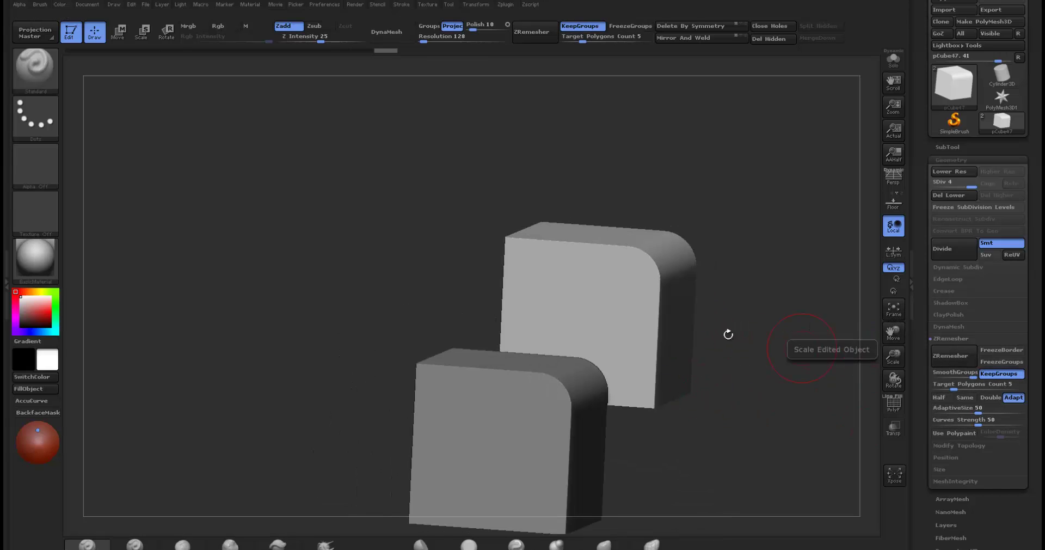
drag(692, 329, 823, 340)
click(961, 360)
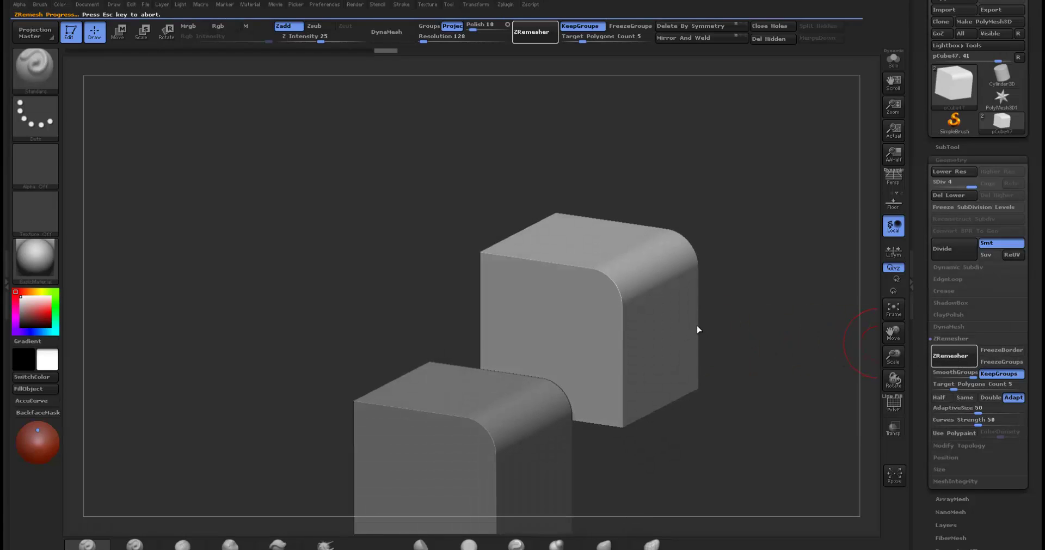
Inspect the remeshed cube's wireframe, try a smoothing stroke on its rounded edge and undo it
mouse_move(761, 304)
mouse_down()
mouse_move(751, 312)
mouse_move(749, 250)
mouse_move(730, 228)
mouse_move(707, 277)
mouse_up()
key(shift+f)
key(shift+f)
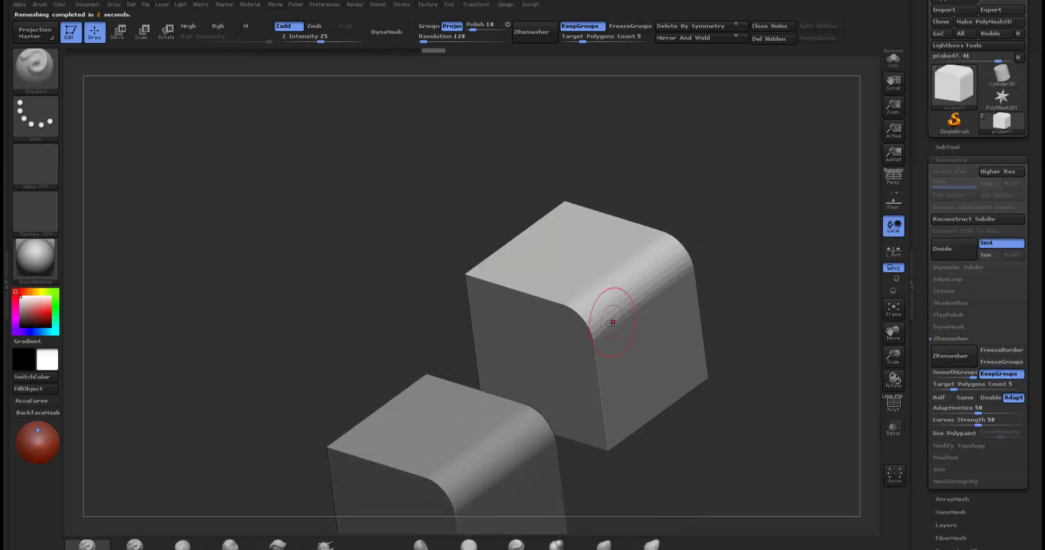
mouse_move(609, 326)
shift+mouse_down()
mouse_move(597, 294)
mouse_move(602, 327)
mouse_move(616, 298)
shift+mouse_up()
key(ctrl+z)
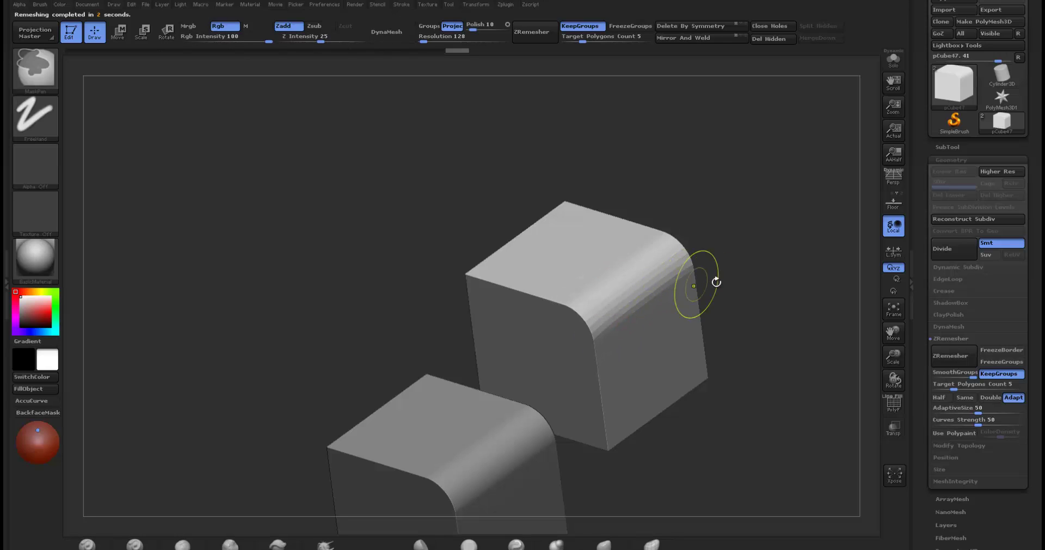
Subdivide the remeshed cube to level 3 and check its mesh in the polyframe display
mouse_move(720, 280)
mouse_down()
mouse_move(728, 242)
mouse_move(712, 291)
mouse_move(737, 235)
mouse_move(697, 283)
mouse_move(754, 193)
mouse_move(756, 221)
mouse_move(646, 310)
mouse_move(637, 294)
mouse_move(730, 308)
mouse_move(622, 434)
mouse_up()
key(ctrl+d)
key(ctrl+d)
key(shift+f)
key(shift+f)
Sculpt chipped damage along the remeshed cube's side edge near the rounded corner with the TrimDynamic brush, and undo the last stroke
click(469, 544)
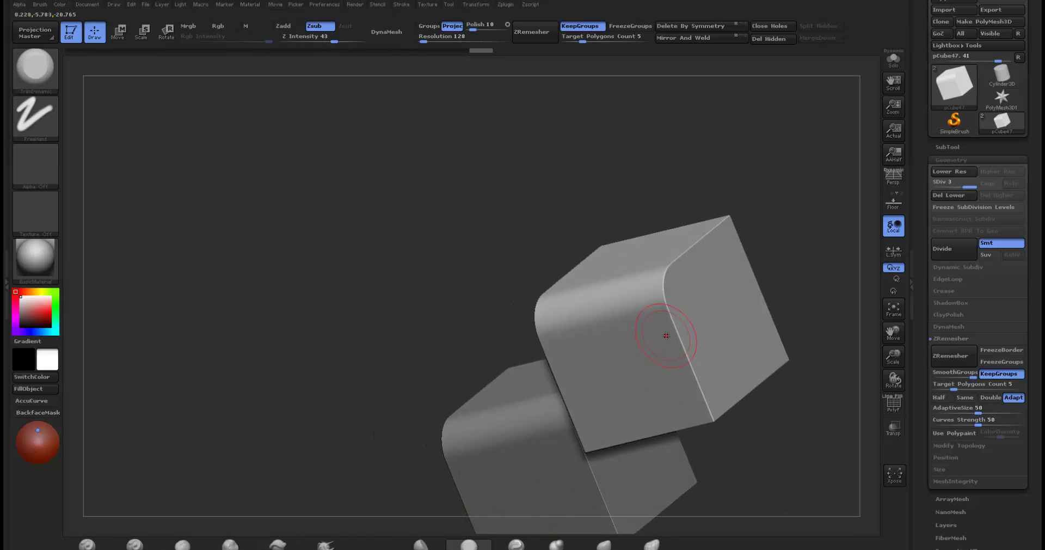
drag(666, 335, 670, 344)
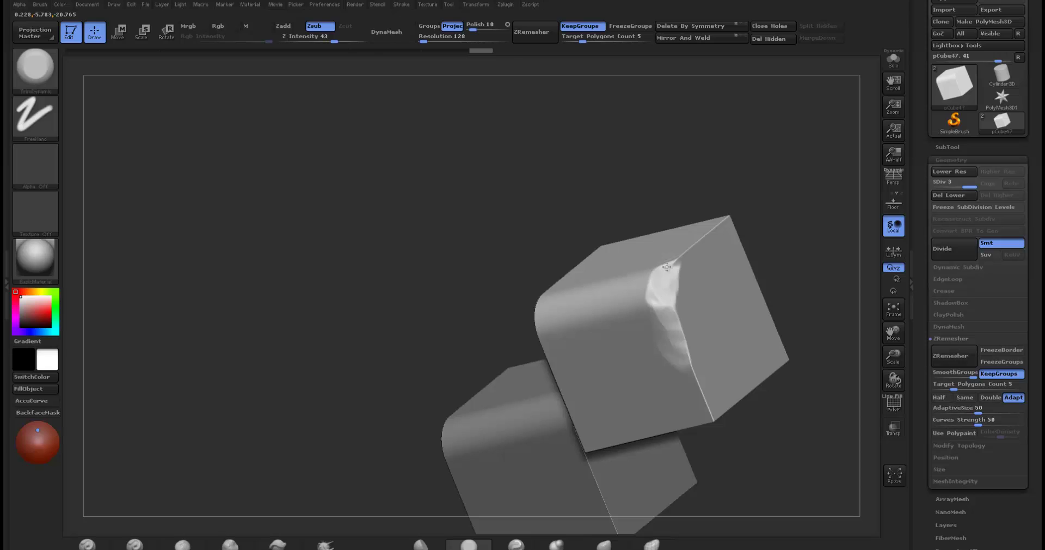
drag(753, 203, 742, 285)
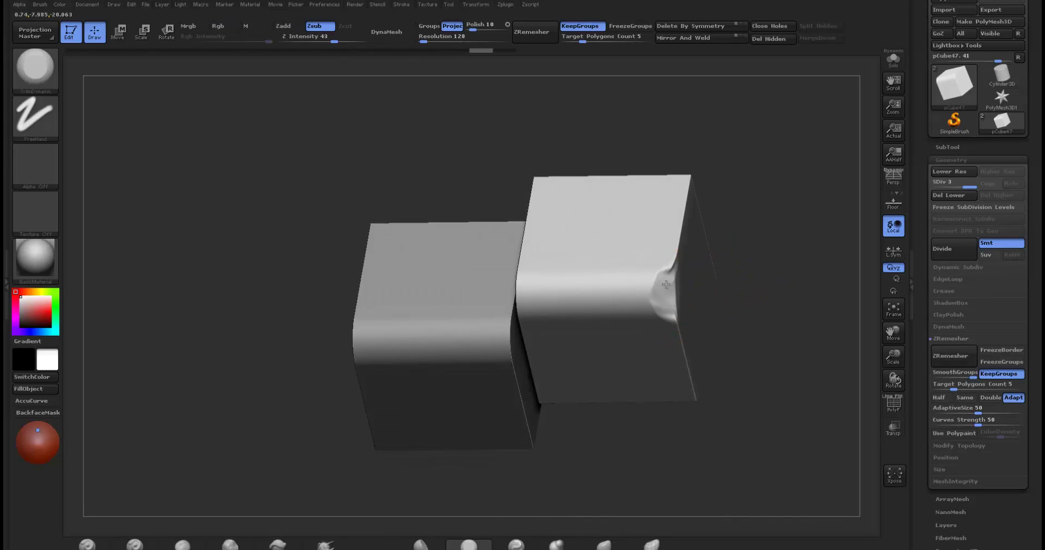
drag(704, 247, 738, 223)
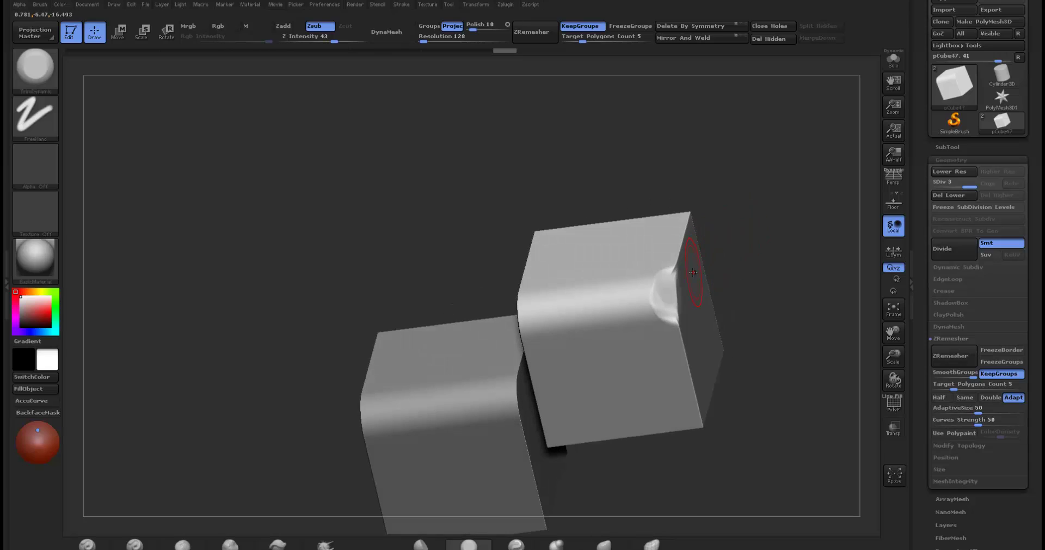
drag(670, 270, 674, 266)
key(ctrl+z)
drag(682, 222, 746, 245)
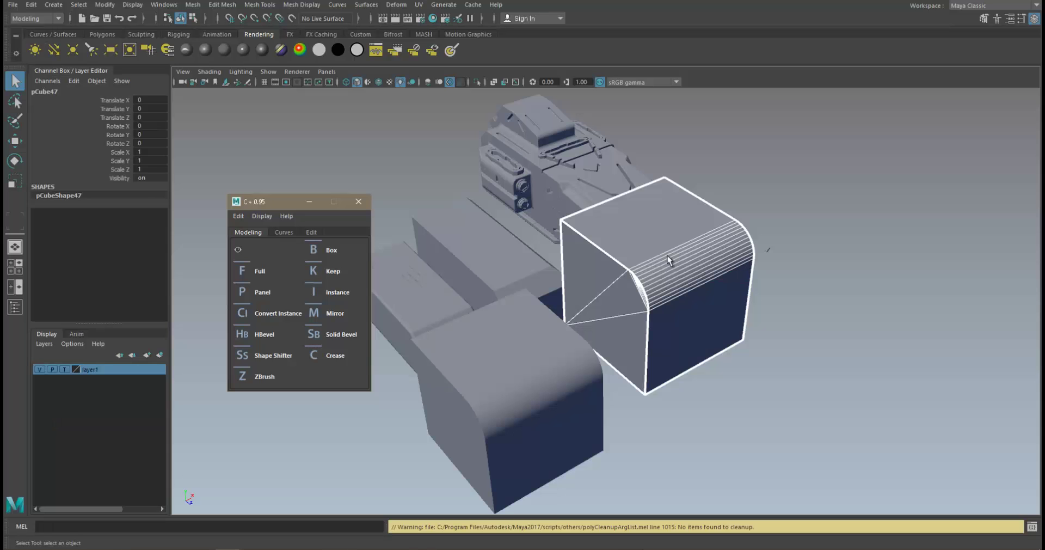
Switch to Maya and review the test cubes along with the Crease+ curve and modeling tools
alt+drag(669, 260, 592, 266)
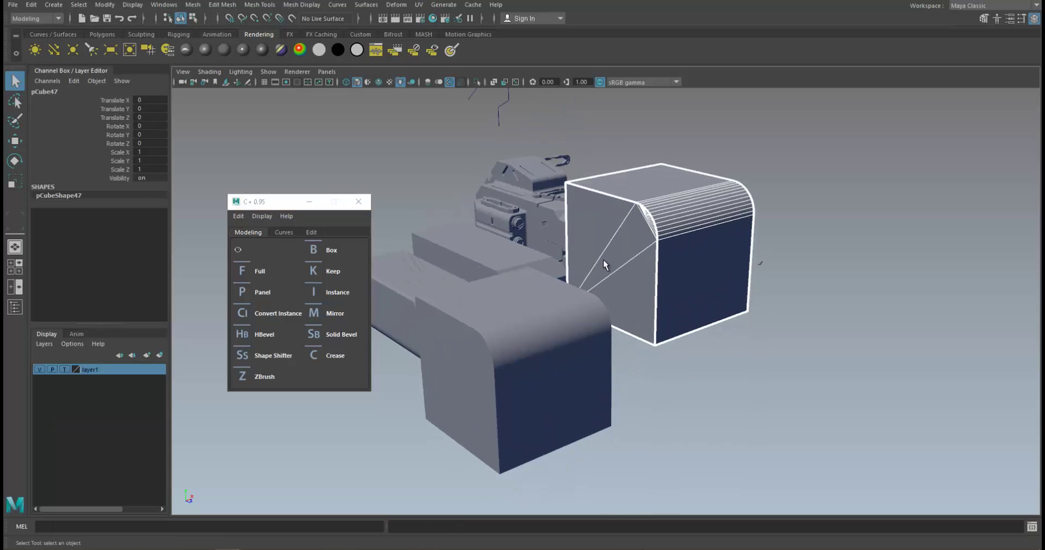
alt+drag(518, 241, 572, 261)
alt+drag(501, 253, 587, 280)
click(284, 232)
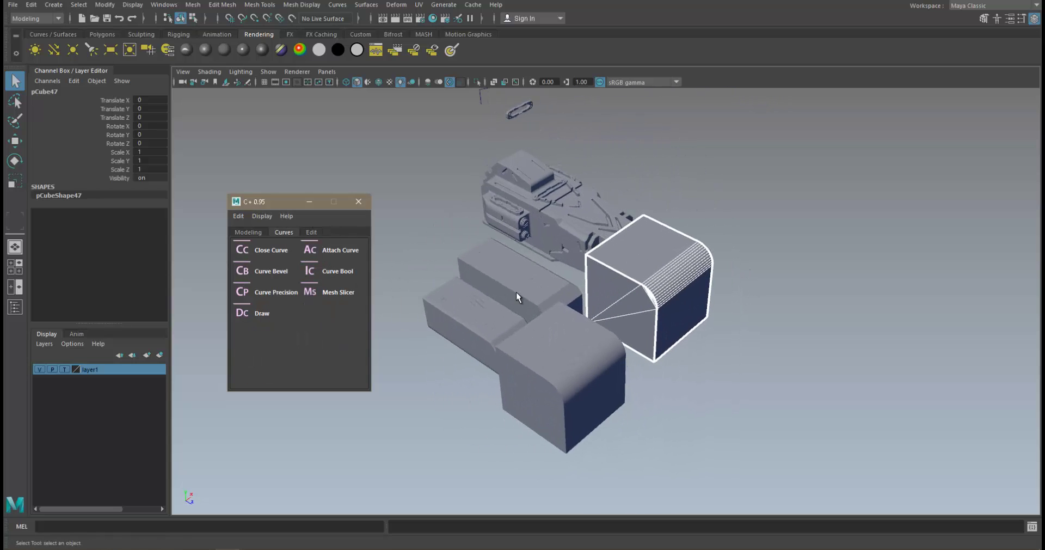
alt+drag(523, 291, 344, 283)
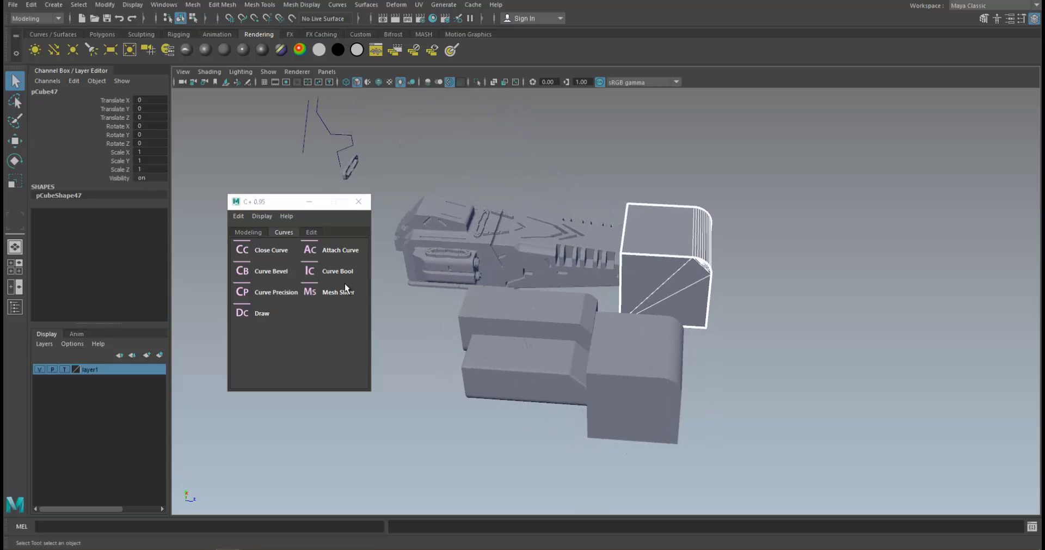
click(261, 231)
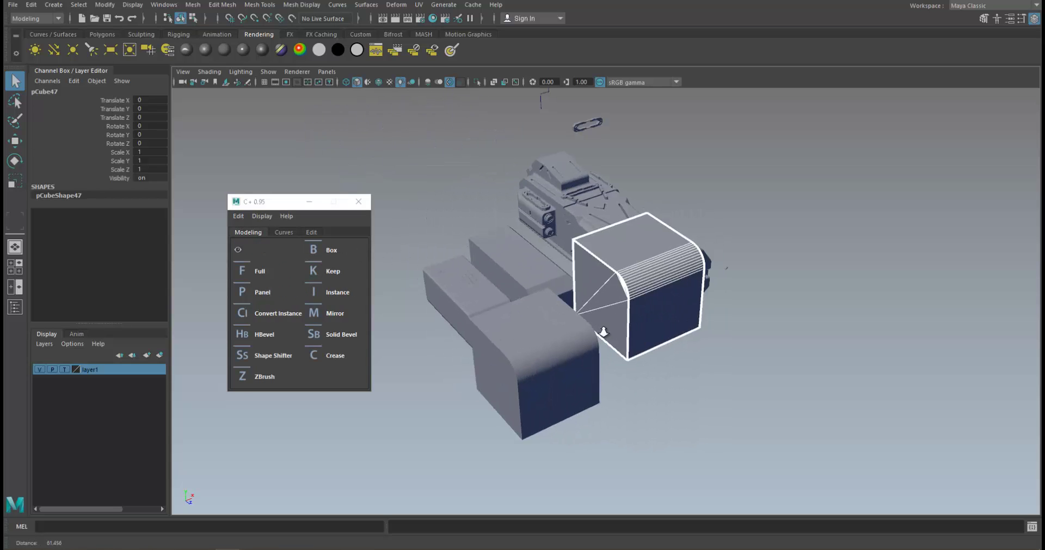